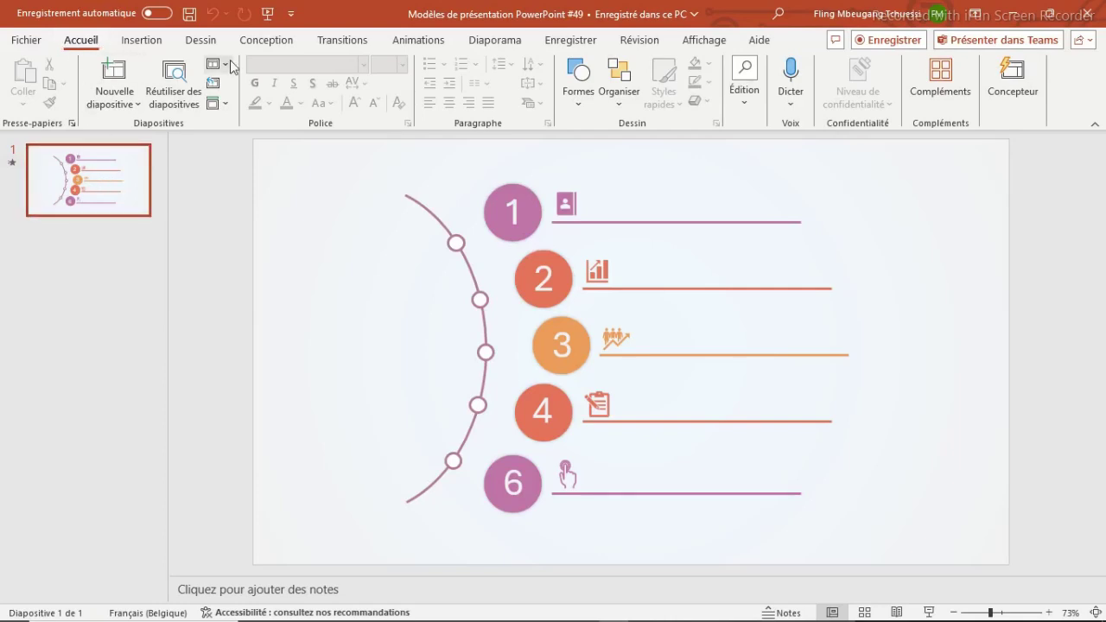
# Play the finished infographic slide as a slideshow from the first slide
pyautogui.click(498, 43)
pyautogui.click(26, 90)
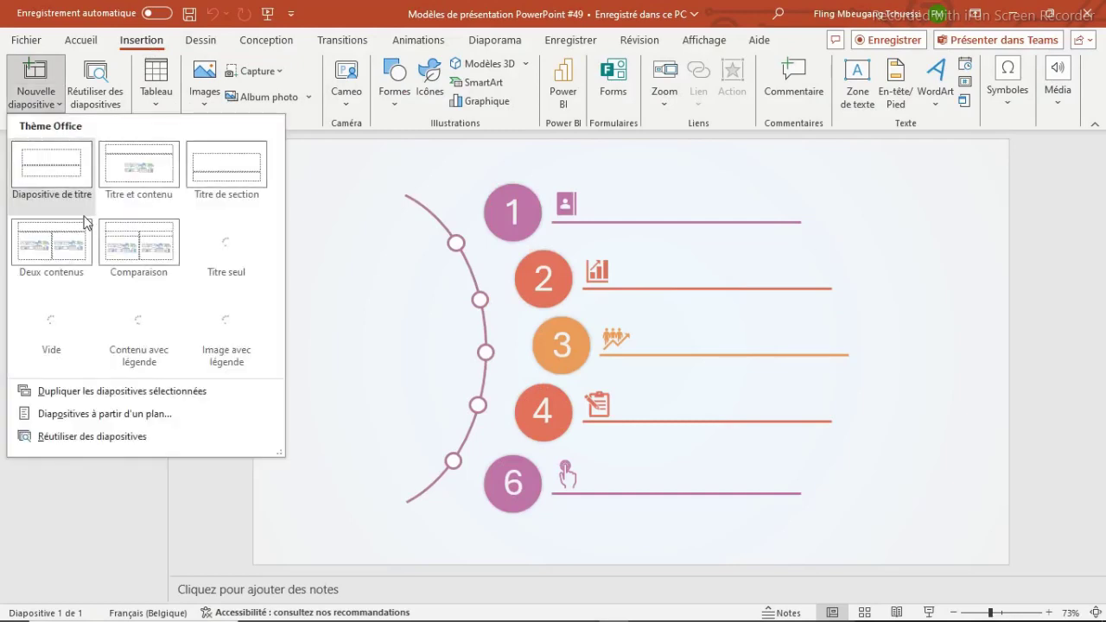
# Add a blank second slide and draw an arc shape on it
pyautogui.click(49, 313)
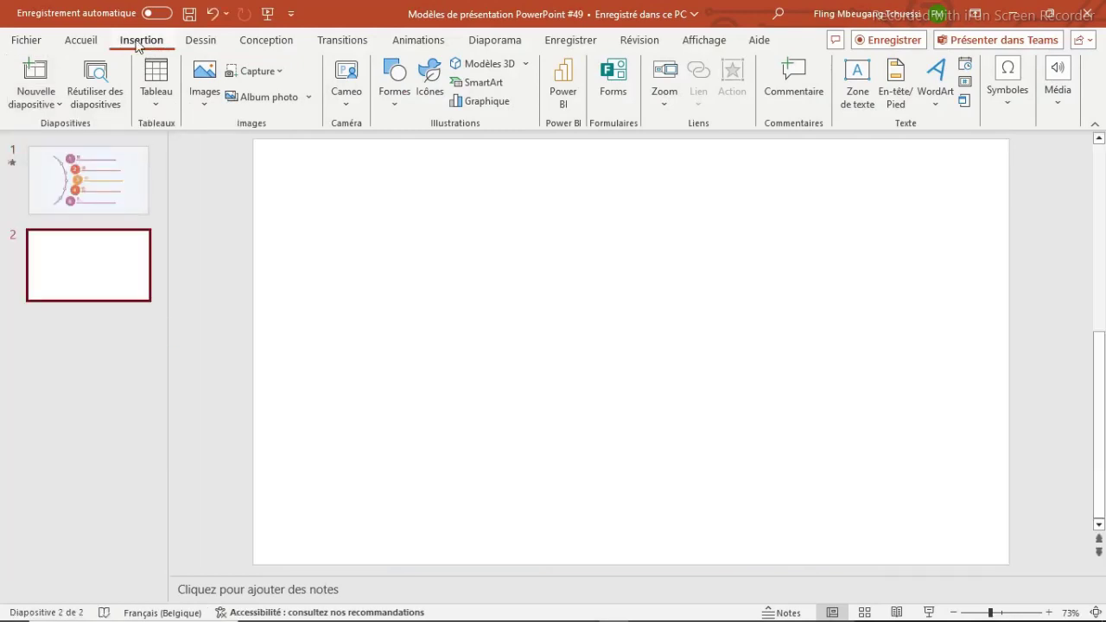
pyautogui.click(256, 71)
pyautogui.click(397, 102)
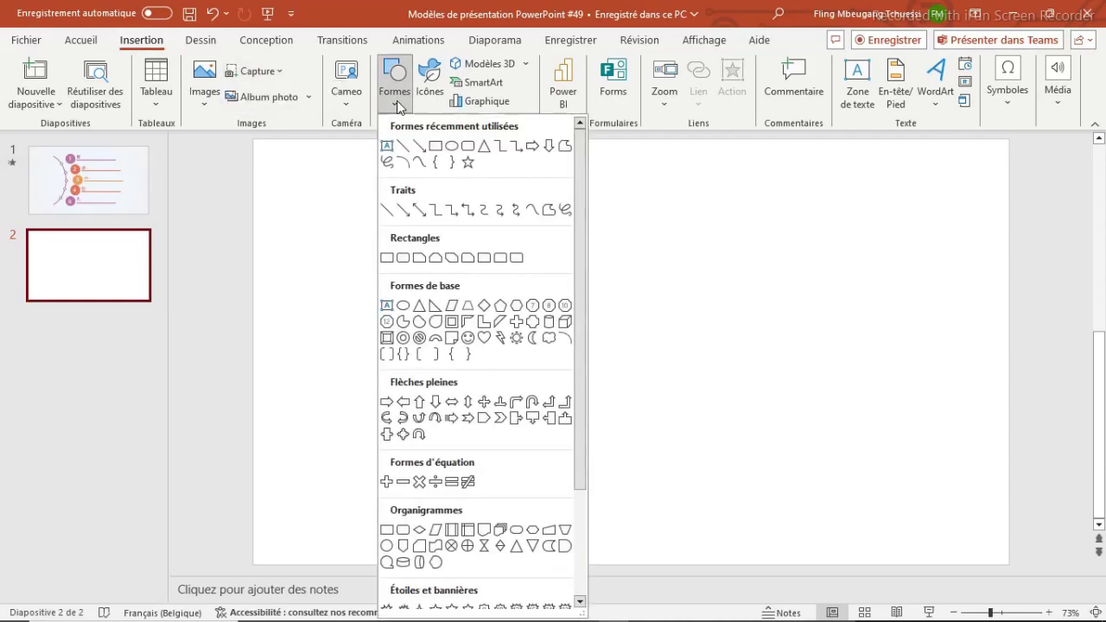
pyautogui.click(562, 333)
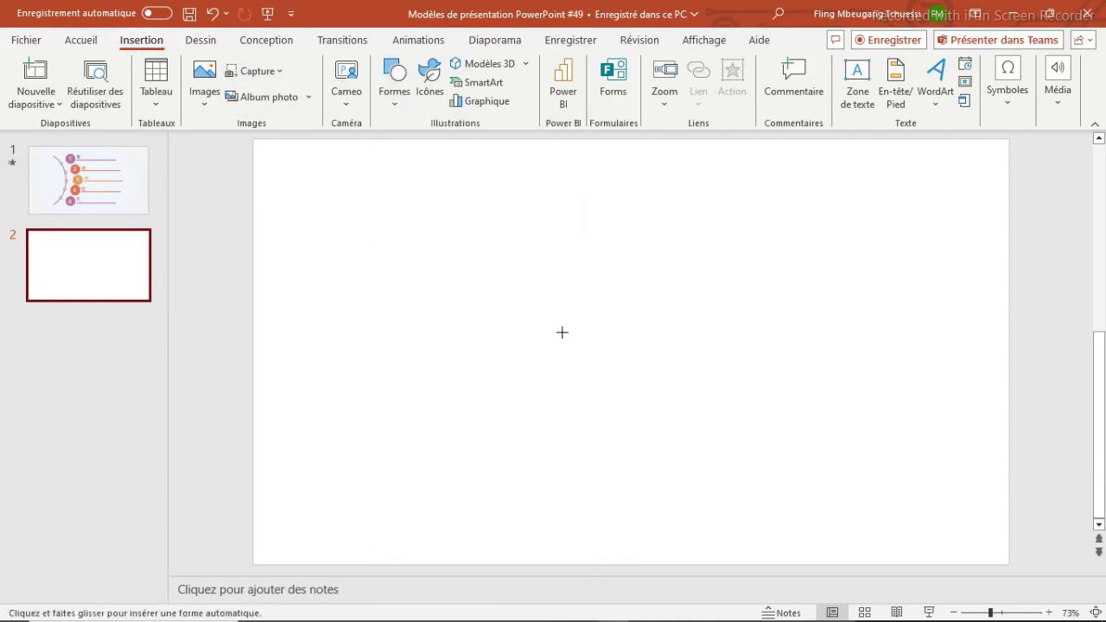
pyautogui.moveTo(528, 292); pyautogui.dragTo(586, 348)
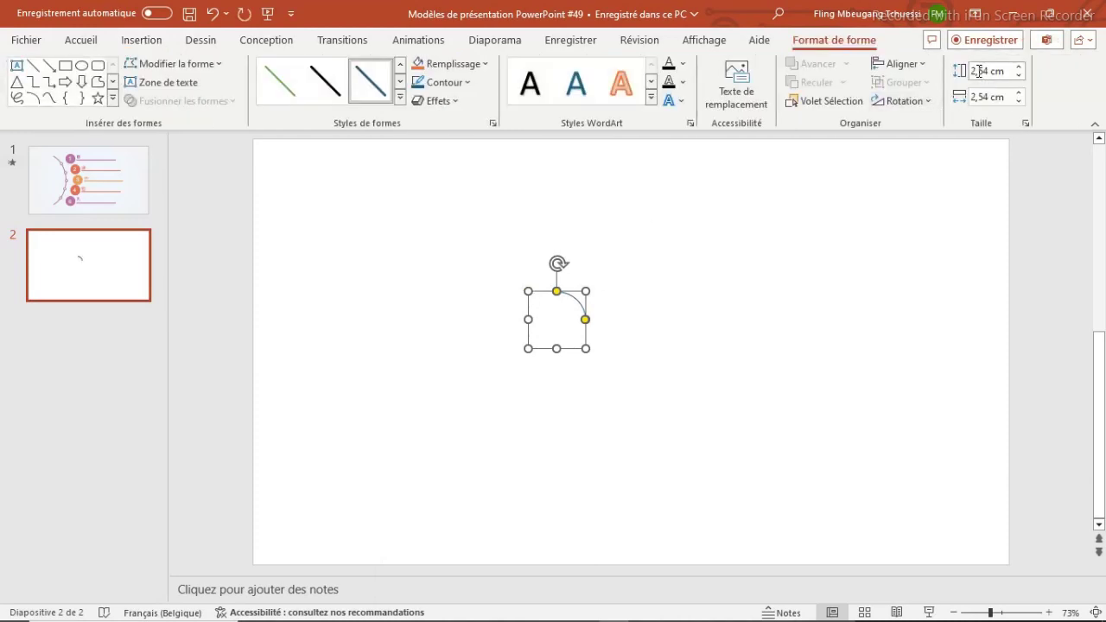
# Size the arc to 14,7 cm high and 11,3 cm wide
pyautogui.click(977, 71)
pyautogui.write('14,7')
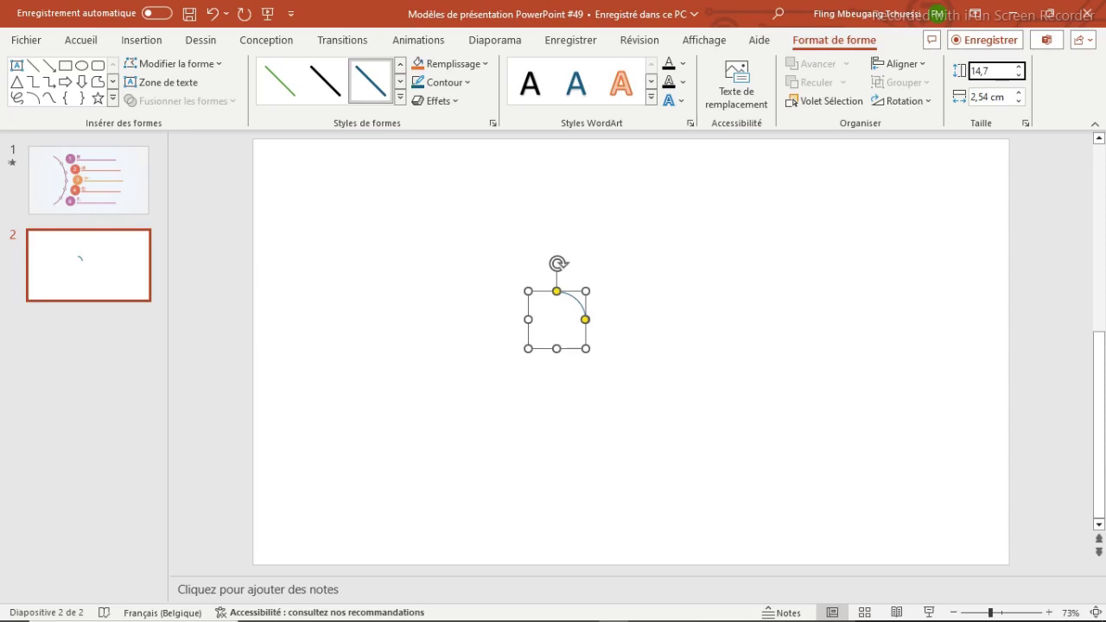
pyautogui.press('Tab')
pyautogui.write('11')
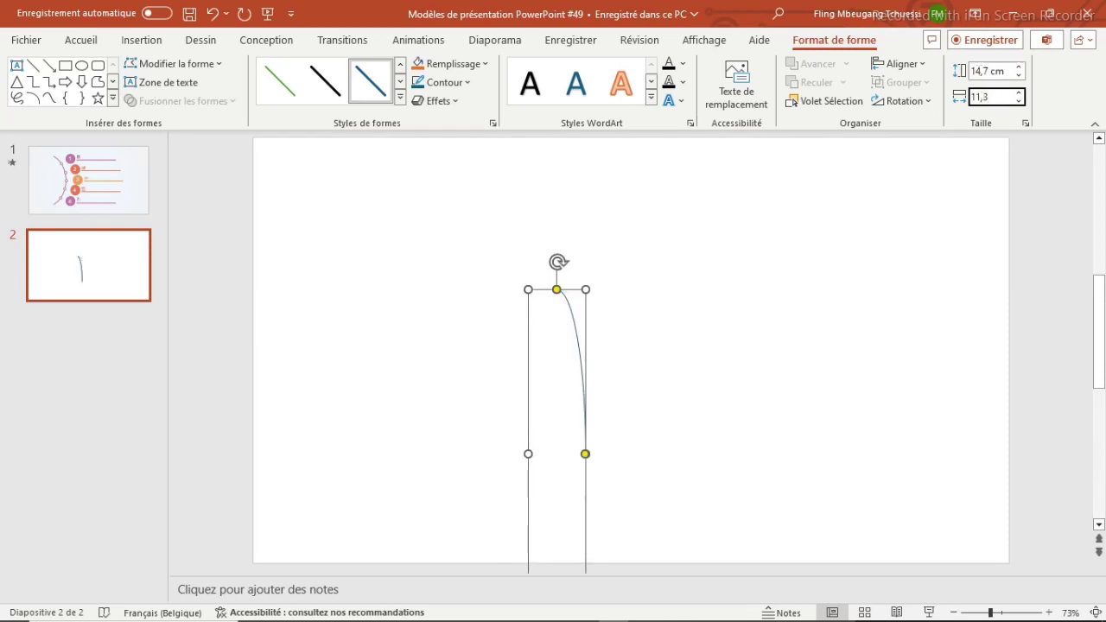
pyautogui.press('Return')
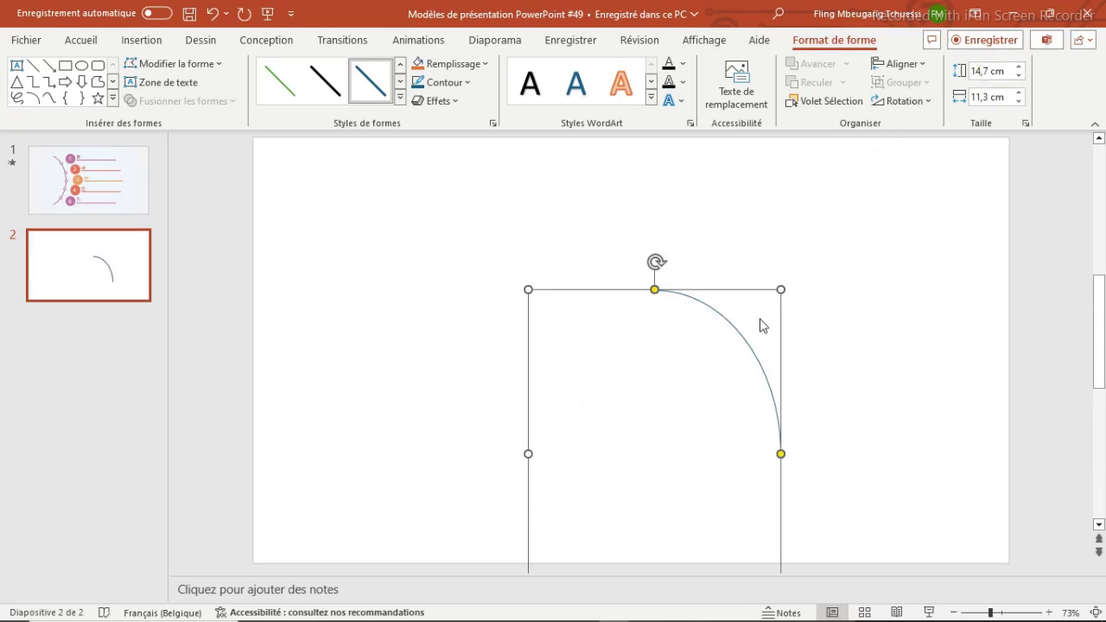
# Reshape the arc into a half circle and move it toward the slide's left side
pyautogui.moveTo(734, 293); pyautogui.dragTo(624, 190)
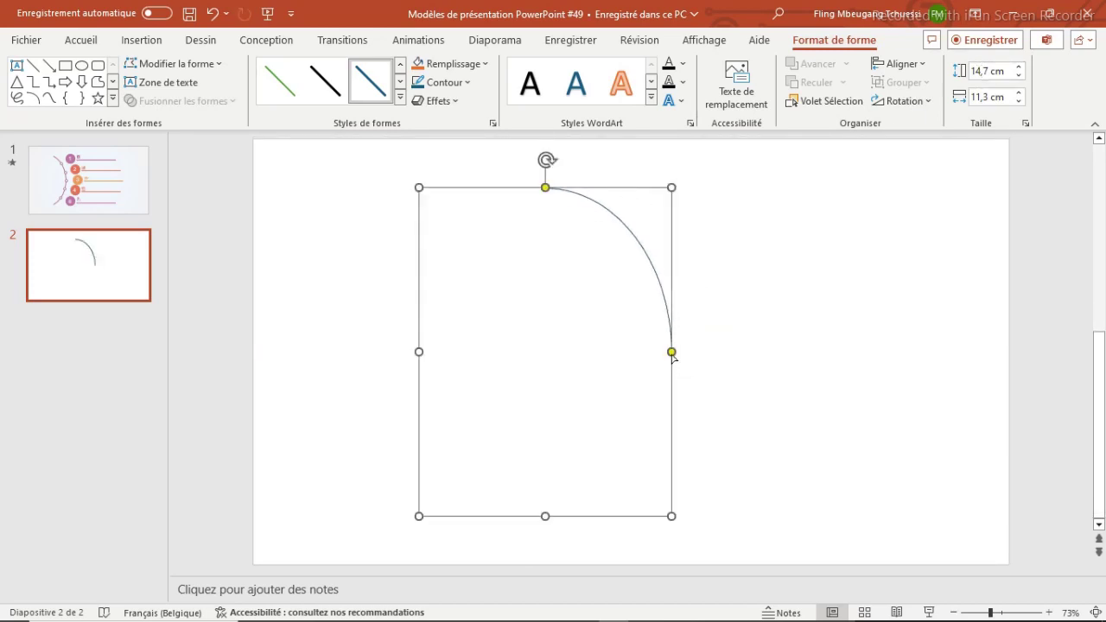
pyautogui.moveTo(672, 353); pyautogui.dragTo(569, 490)
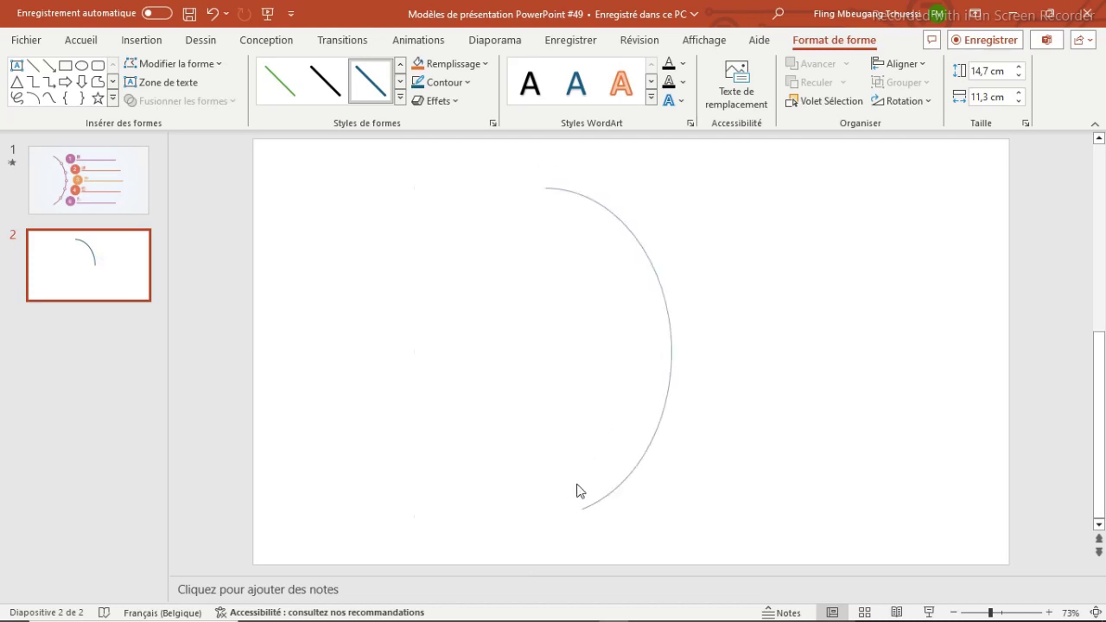
pyautogui.moveTo(579, 491); pyautogui.dragTo(580, 491)
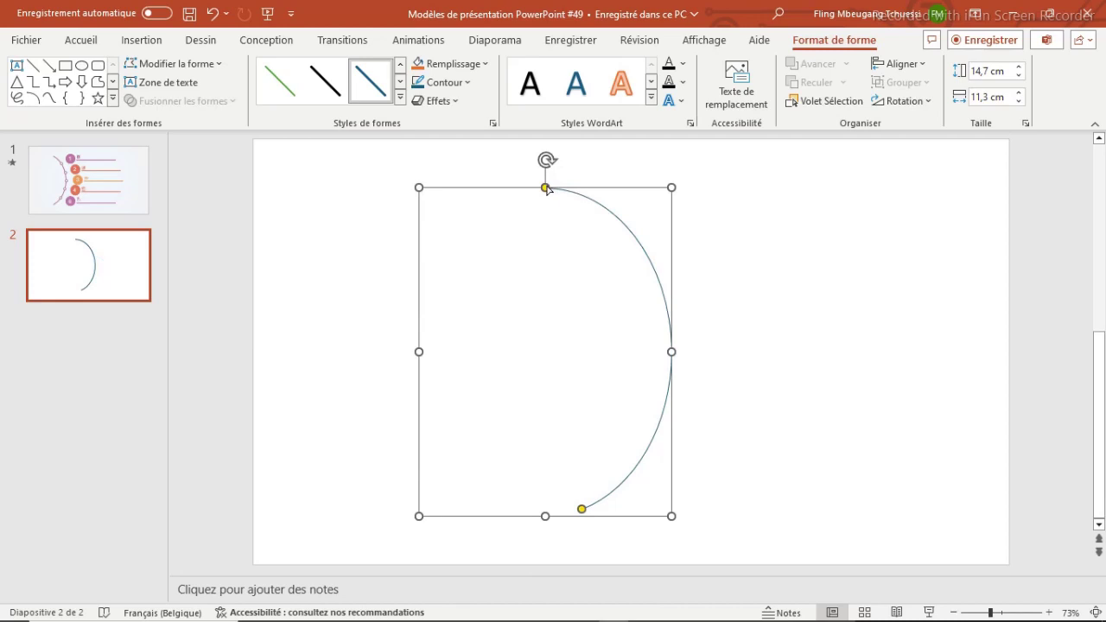
pyautogui.moveTo(545, 187); pyautogui.dragTo(571, 191)
pyautogui.moveTo(583, 510); pyautogui.dragTo(588, 508)
pyautogui.moveTo(672, 344)
pyautogui.mouseDown()
pyautogui.moveTo(503, 338)
pyautogui.moveTo(512, 335)
pyautogui.mouseUp()
# Set the arc's outline to 3 pt thickness in the recent mauve colour
pyautogui.click(464, 83)
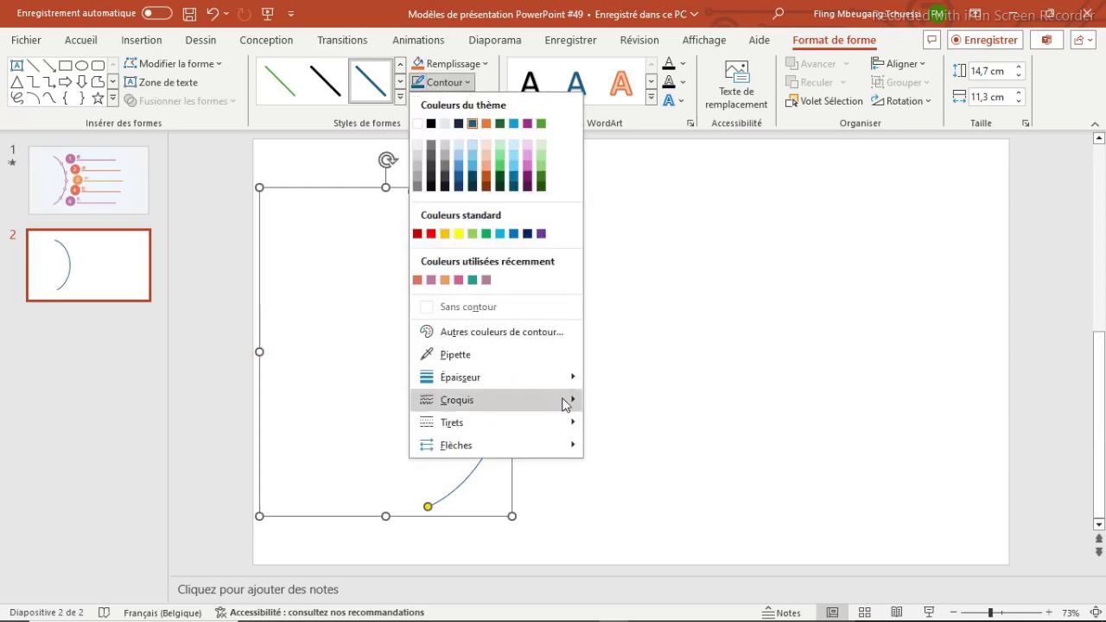
pyautogui.moveTo(563, 380)
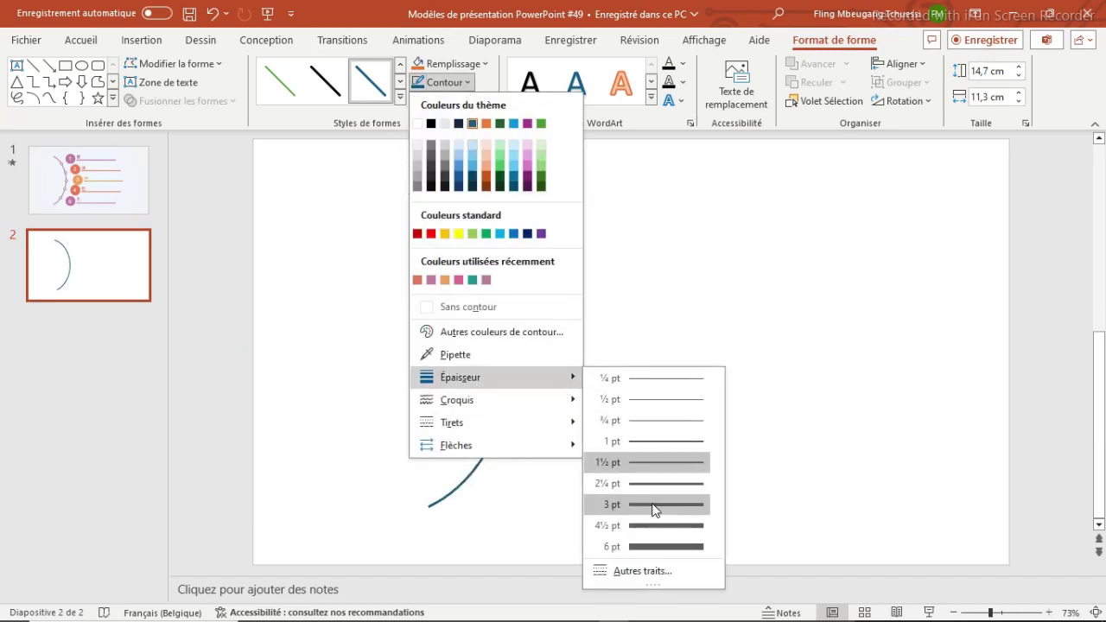
pyautogui.click(654, 510)
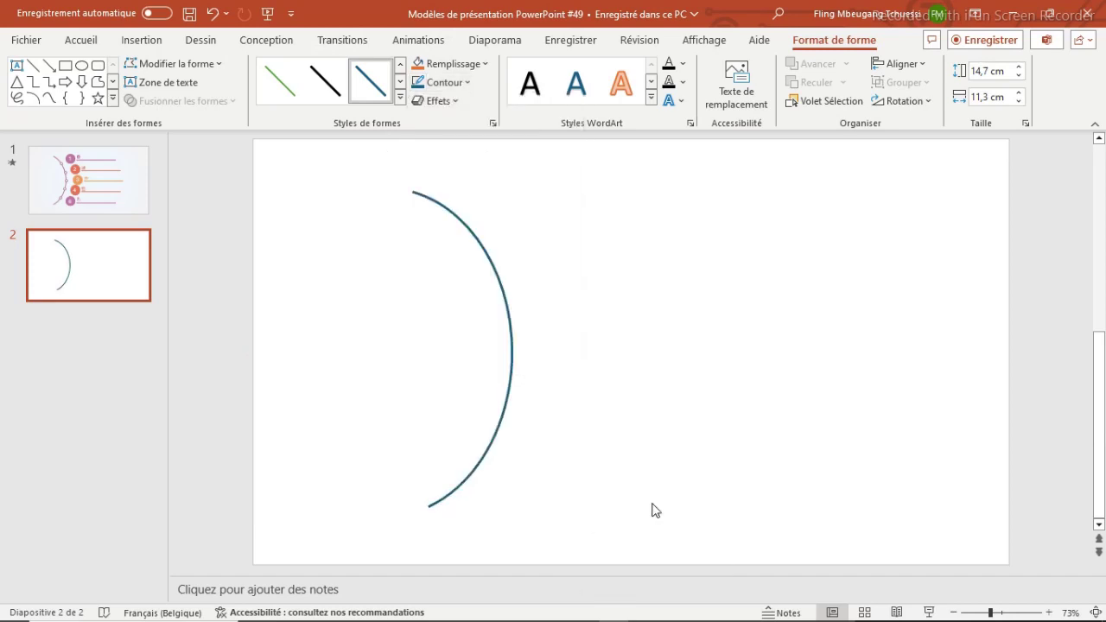
pyautogui.click(464, 83)
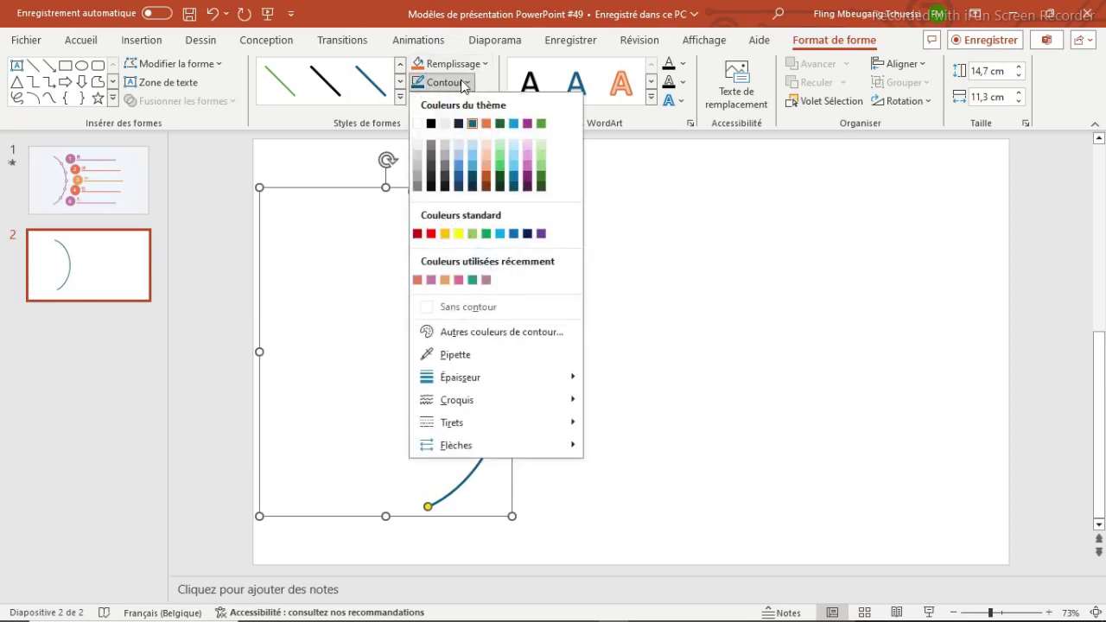
pyautogui.click(485, 279)
pyautogui.click(661, 373)
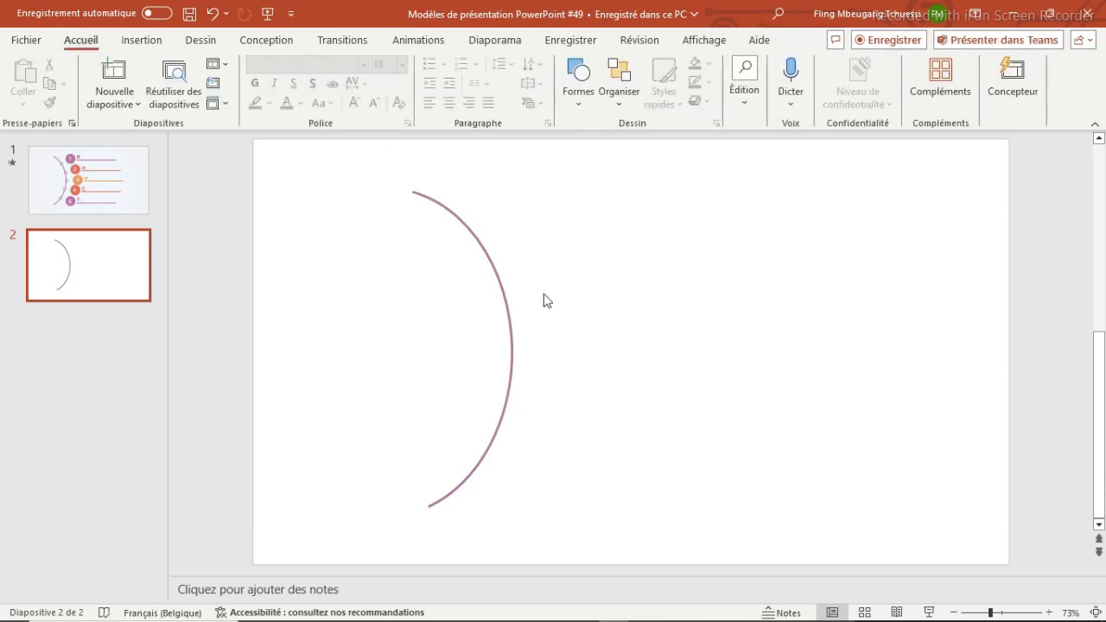
pyautogui.click(508, 292)
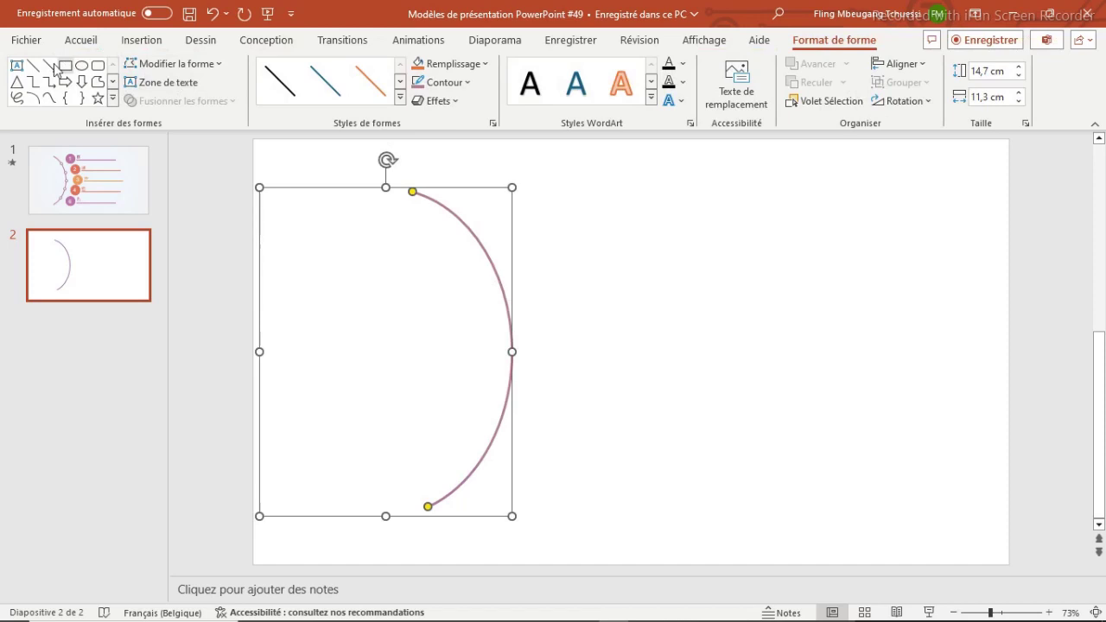
# Insert a small circle sized 0,7 × 0,7 cm beside the arc
pyautogui.click(81, 65)
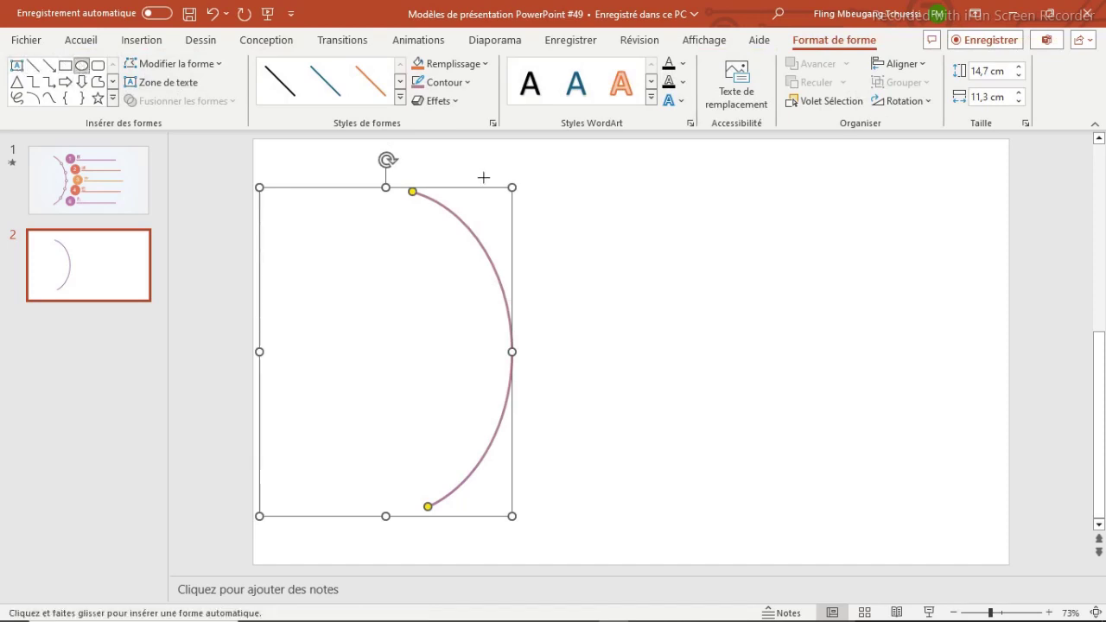
pyautogui.click(597, 233)
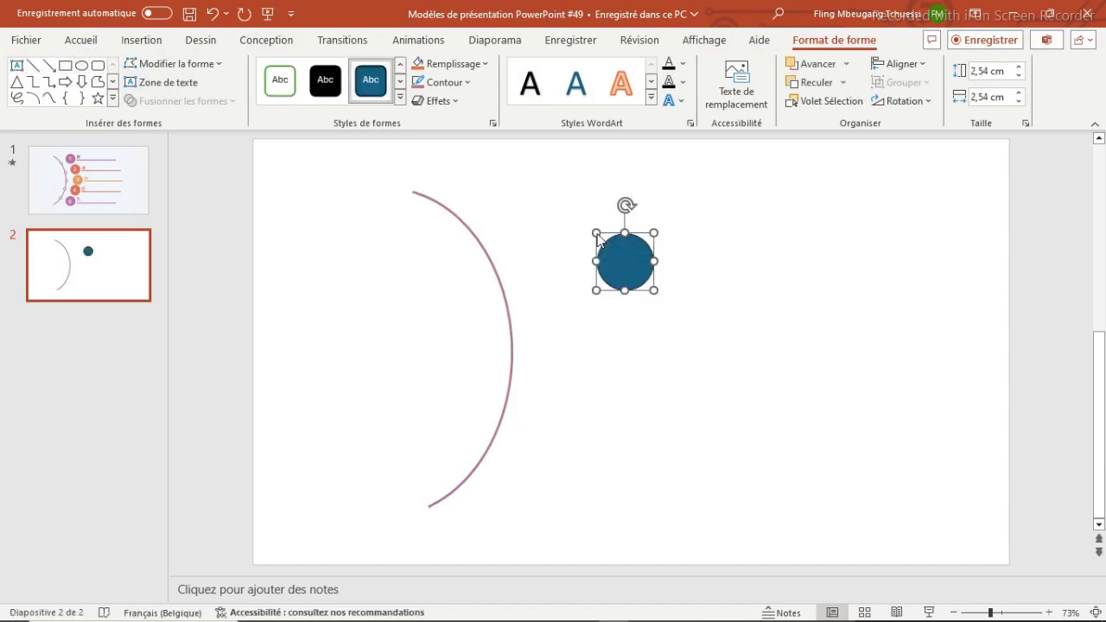
pyautogui.doubleClick(985, 71)
pyautogui.write('0,4')
pyautogui.press('Tab')
pyautogui.write('0')
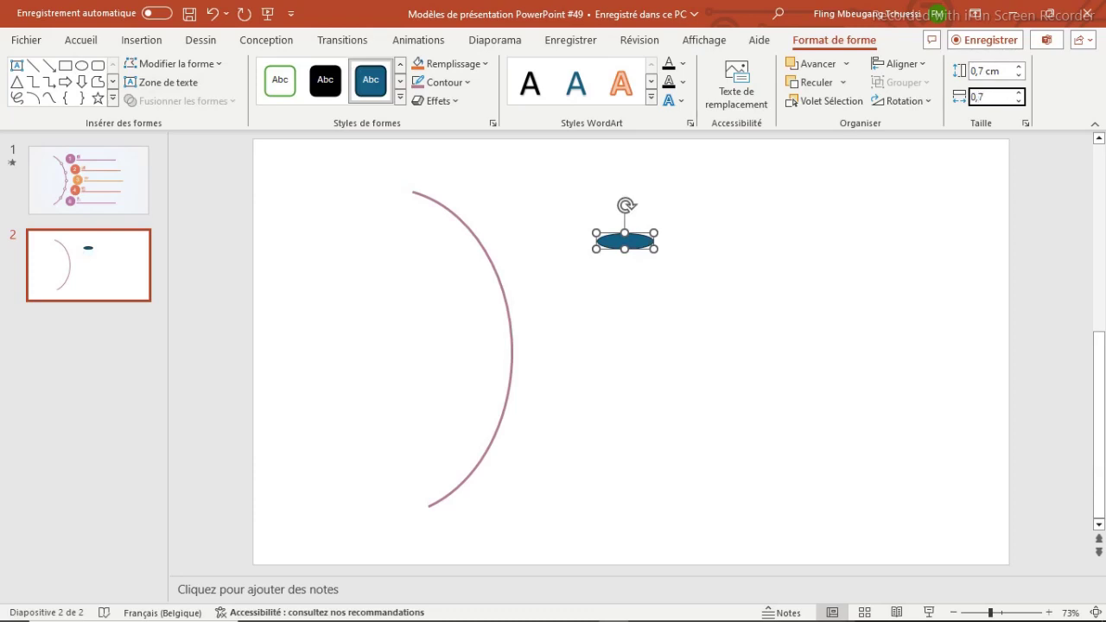
pyautogui.press('Return')
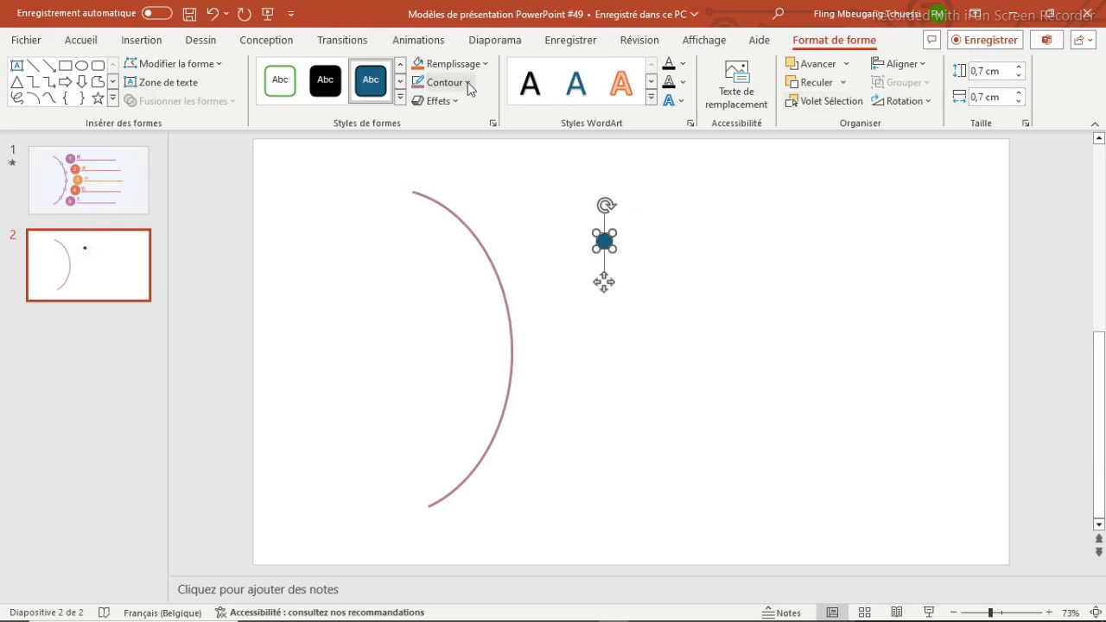
# Give the small circle a 3 pt mauve outline and white fill, then place it on the upper arc
pyautogui.click(468, 82)
pyautogui.moveTo(576, 377)
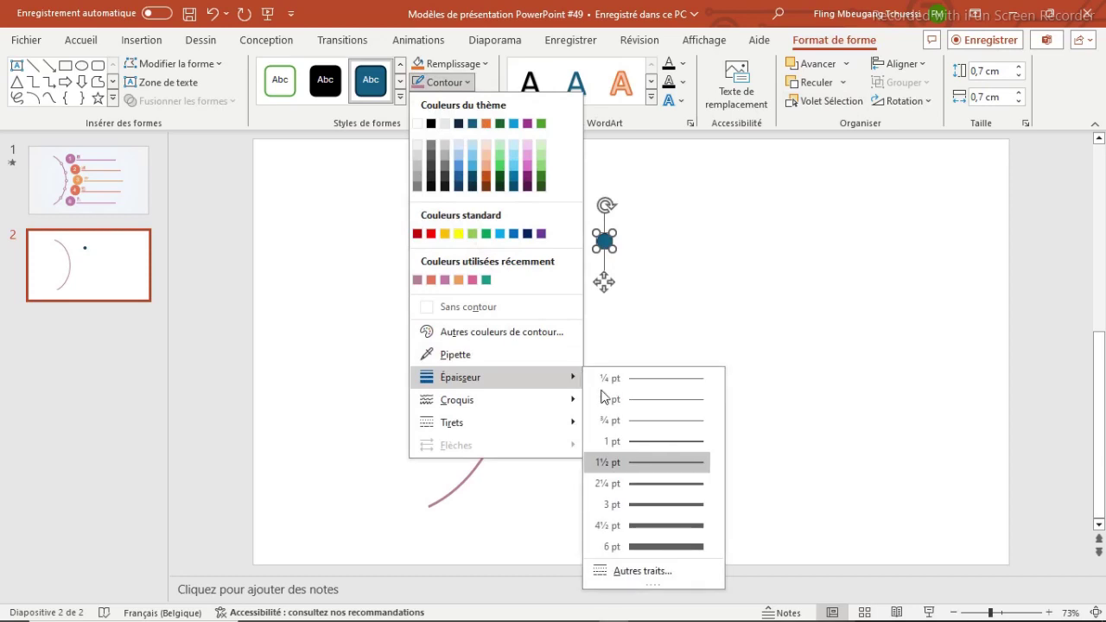
pyautogui.click(668, 505)
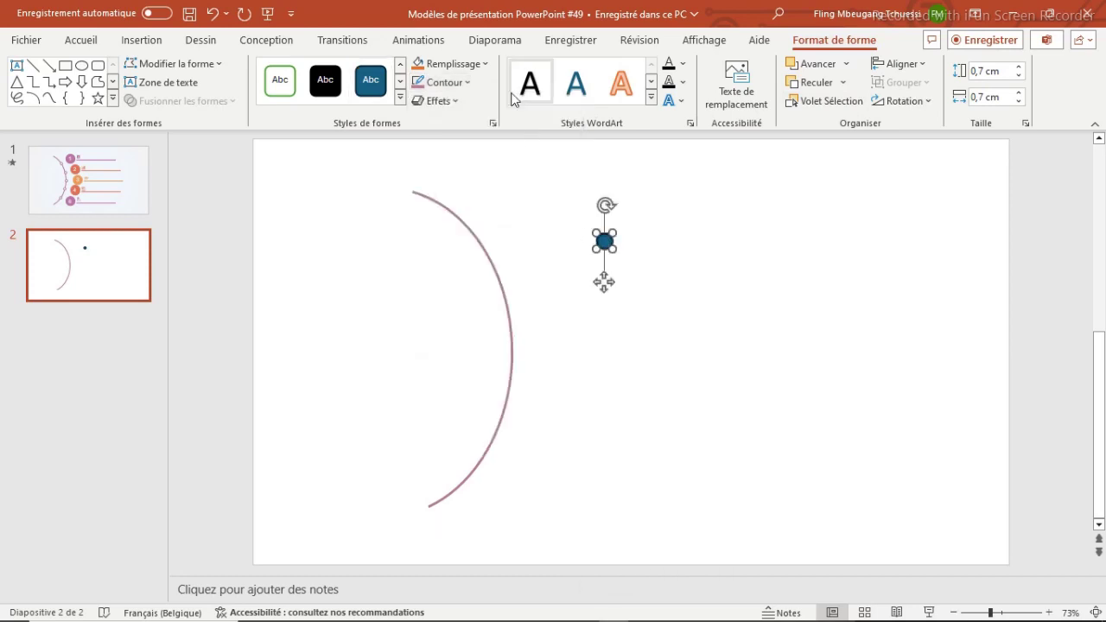
pyautogui.click(457, 64)
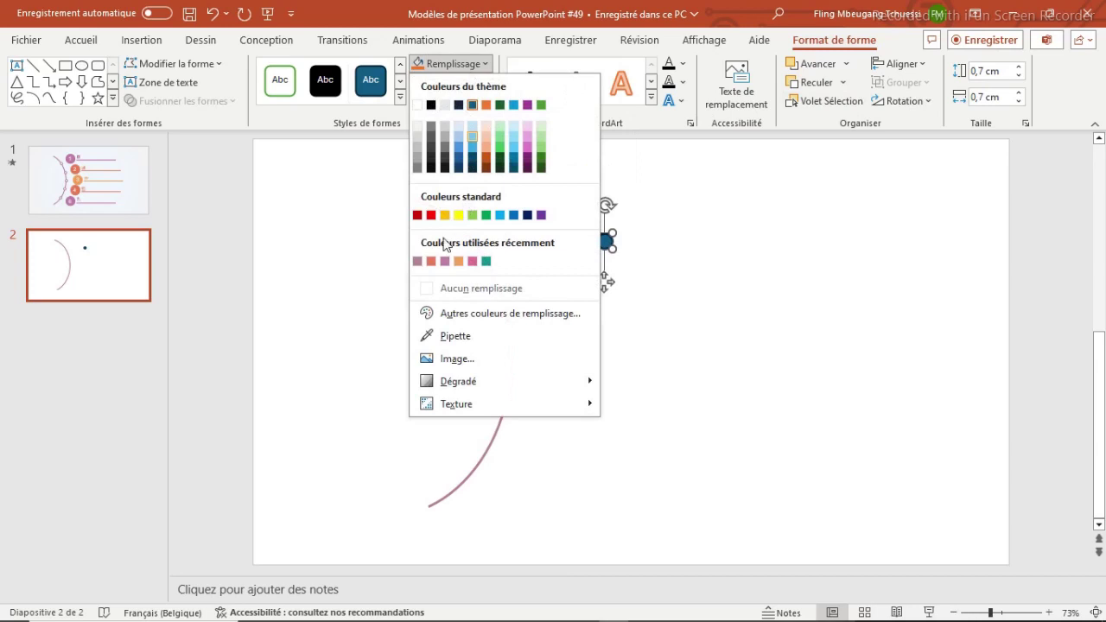
pyautogui.click(417, 106)
pyautogui.click(465, 83)
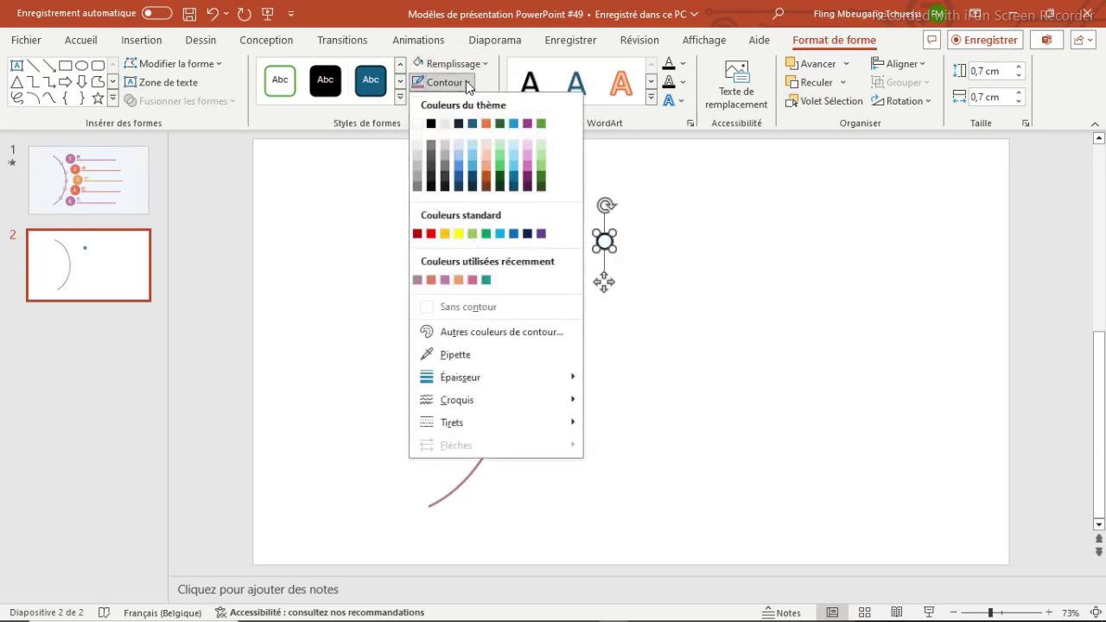
pyautogui.click(418, 280)
pyautogui.moveTo(607, 244); pyautogui.dragTo(465, 225)
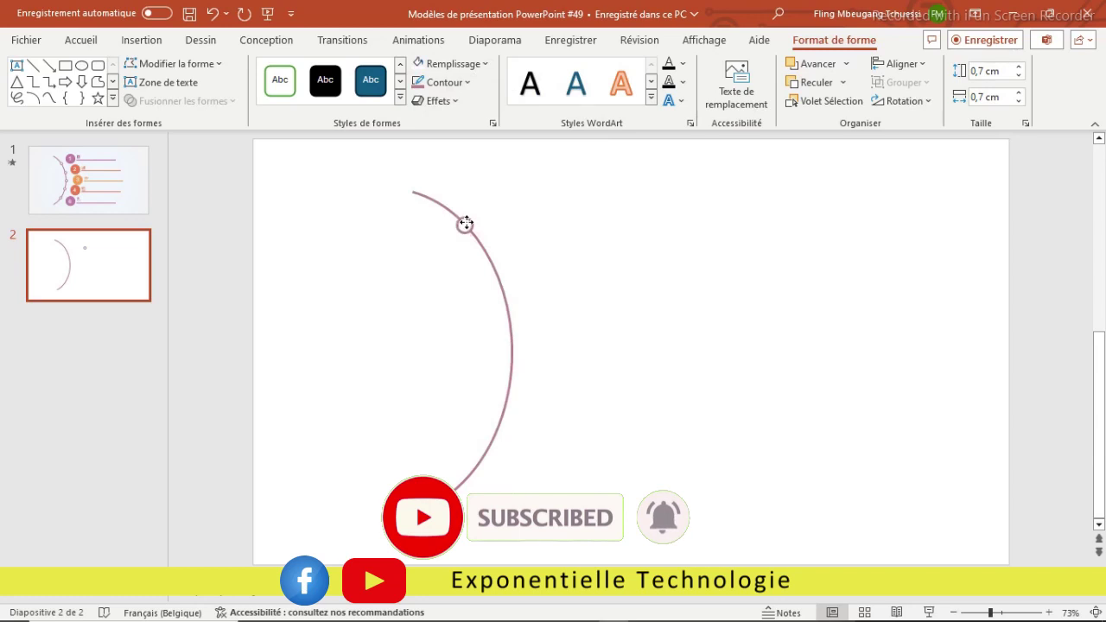
pyautogui.click(522, 242)
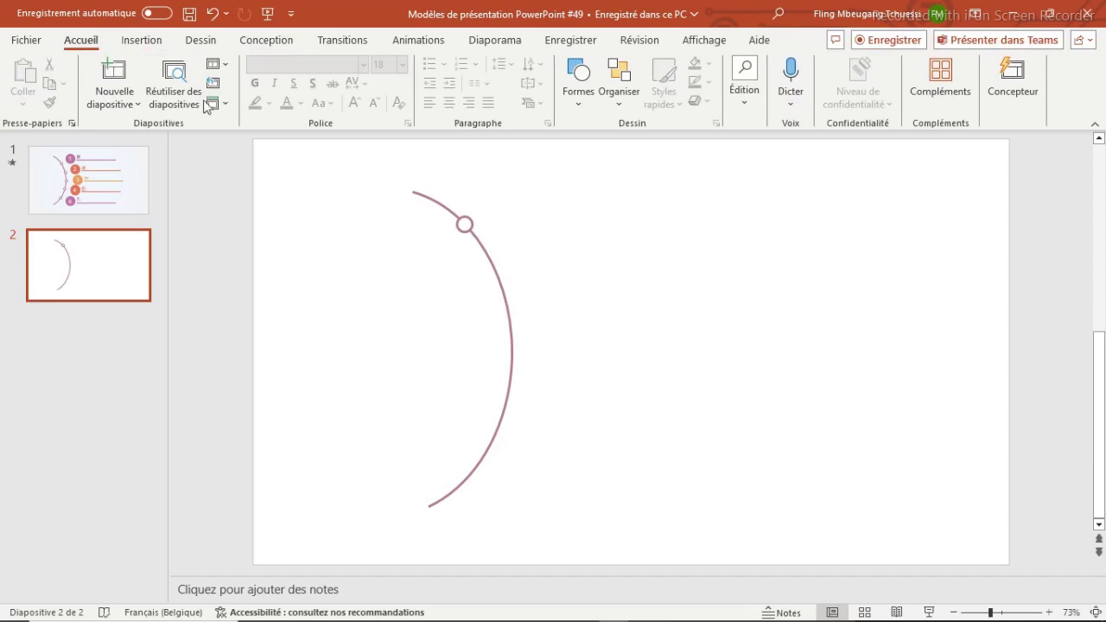
# Insert another ellipse circle to the right of the arc
pyautogui.click(141, 41)
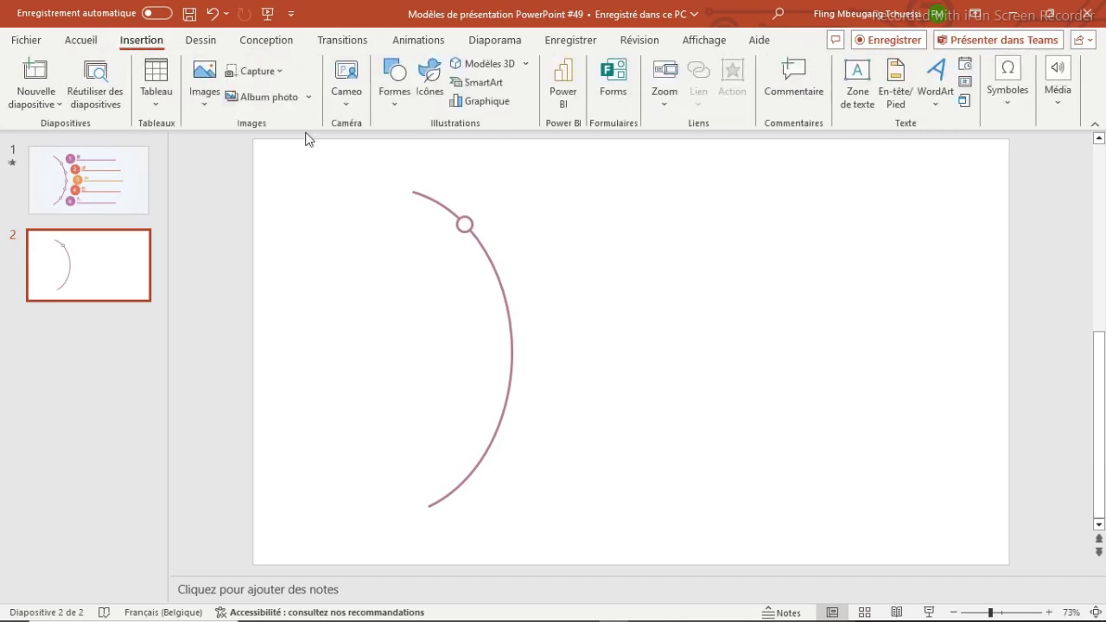
pyautogui.click(399, 101)
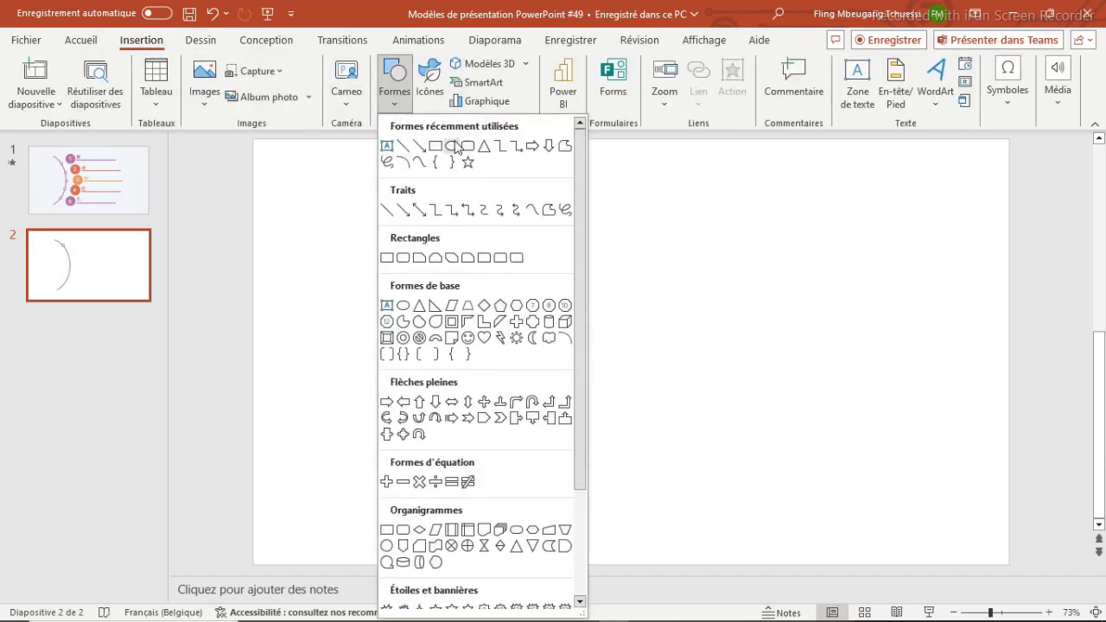
pyautogui.click(453, 146)
pyautogui.click(617, 229)
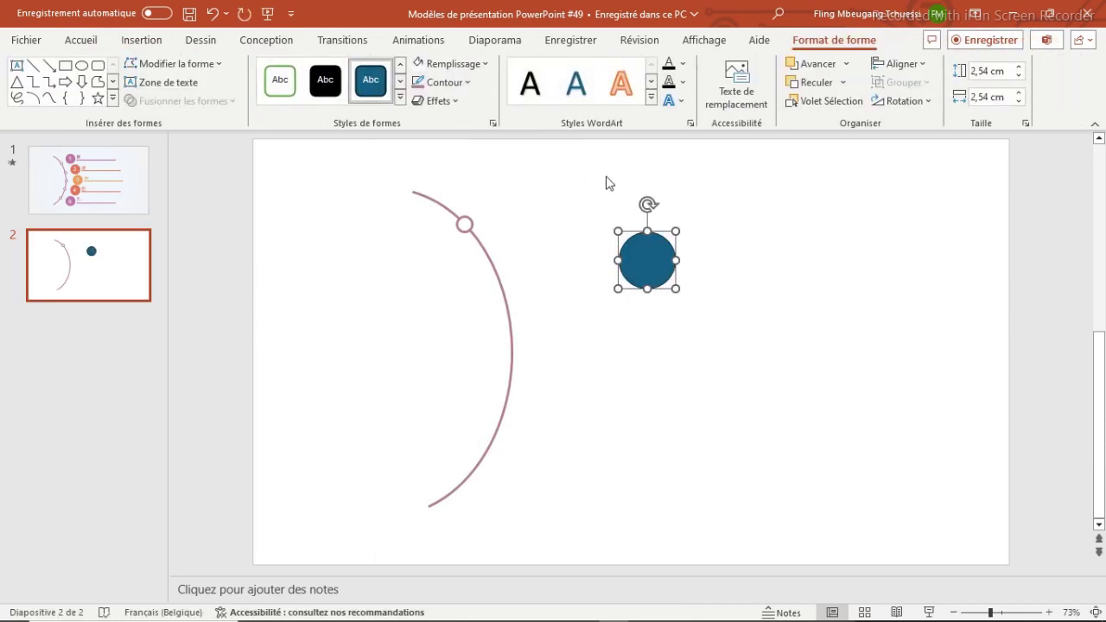
# Colour the new circle's outline and fill mauve and move it above the arc's top
pyautogui.click(467, 83)
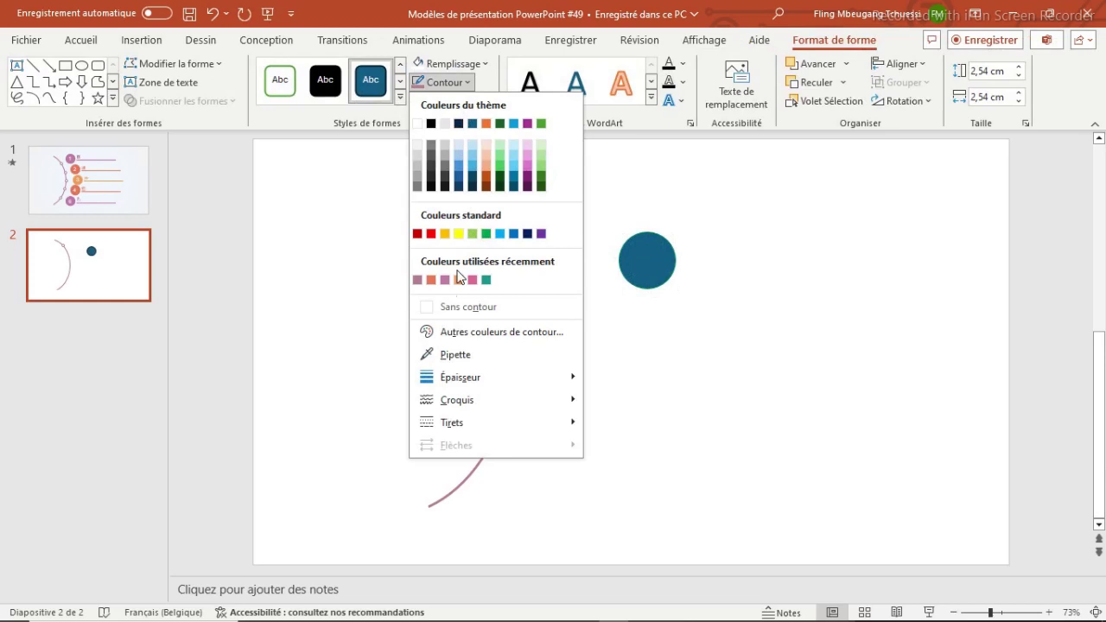
pyautogui.click(419, 281)
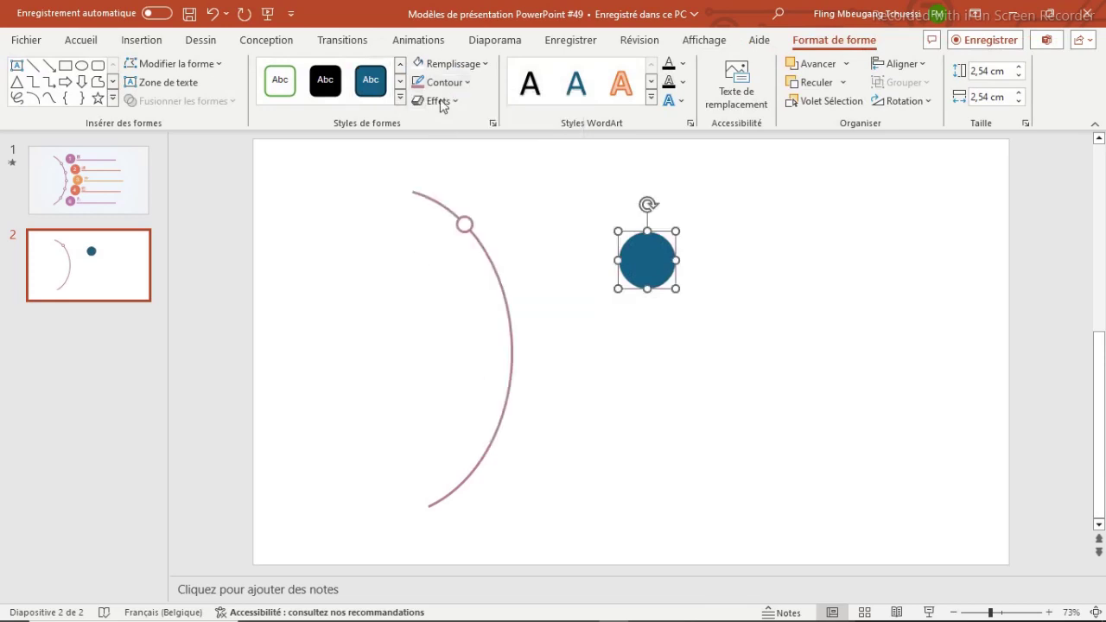
pyautogui.click(465, 64)
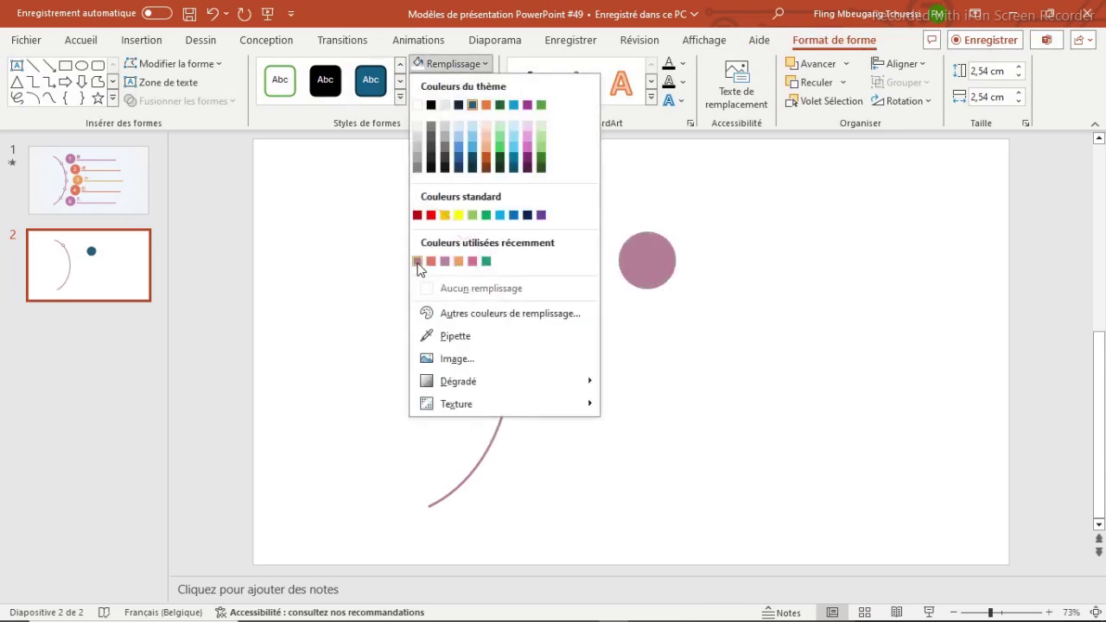
pyautogui.click(417, 261)
pyautogui.moveTo(658, 259)
pyautogui.mouseDown()
pyautogui.moveTo(528, 181)
pyautogui.moveTo(521, 191)
pyautogui.mouseUp()
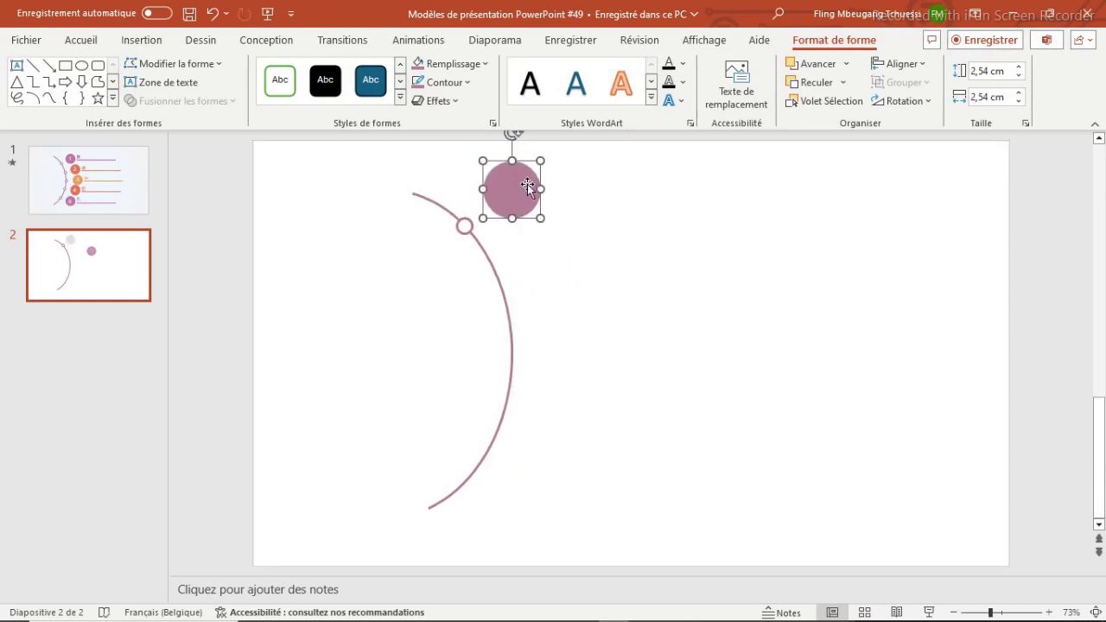
# Apply a centred outer shadow preset to the mauve circle, with shadow size reduced to 101%
pyautogui.click(493, 125)
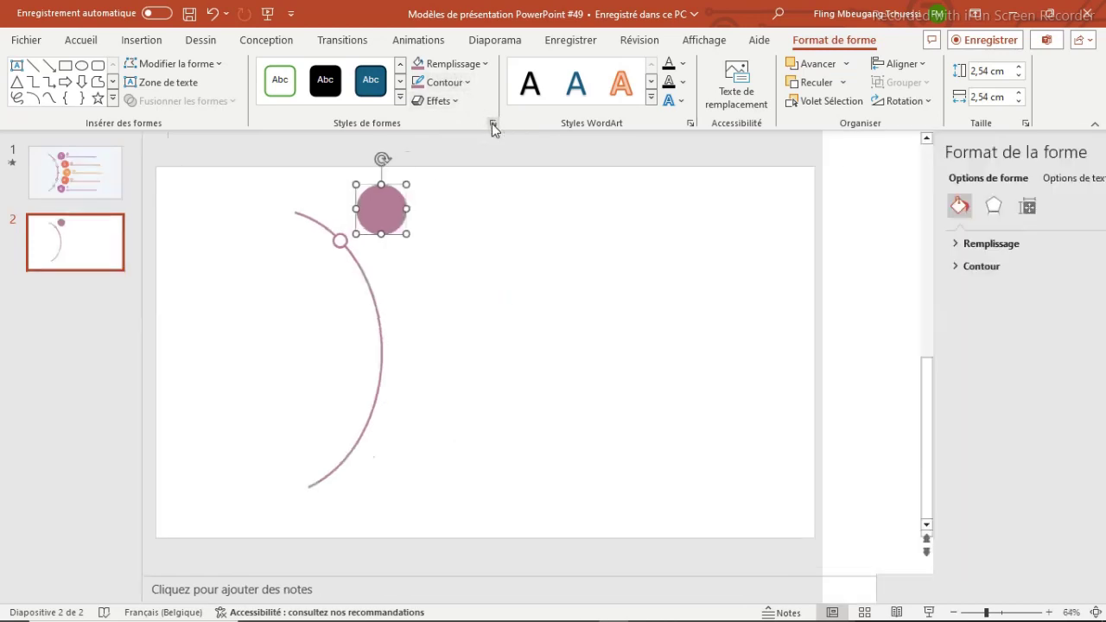
pyautogui.click(883, 207)
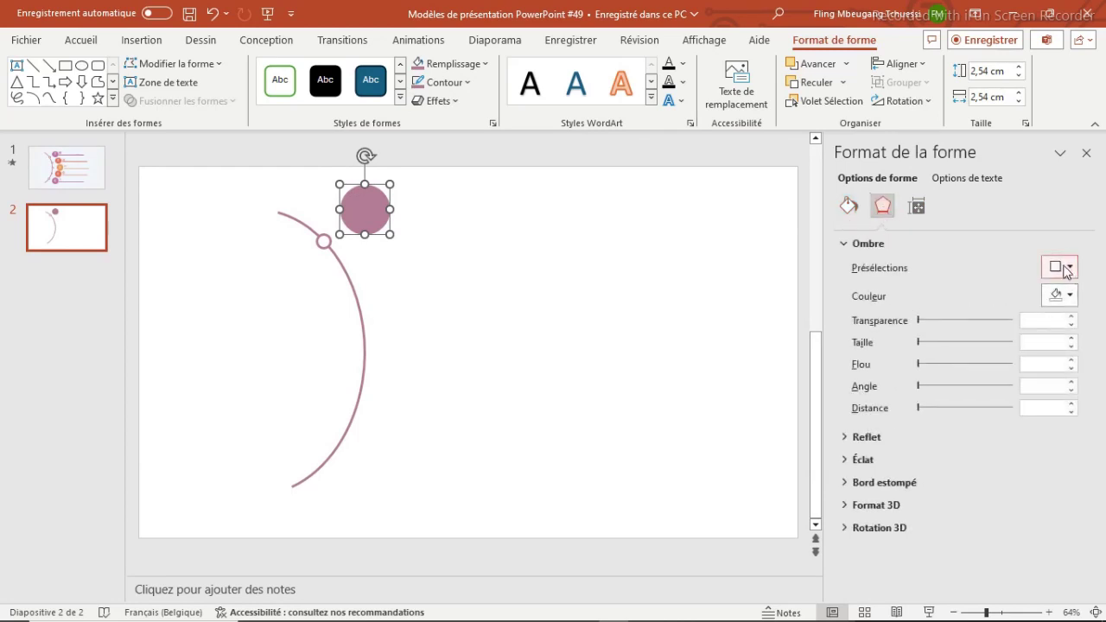
pyautogui.click(859, 249)
pyautogui.click(859, 248)
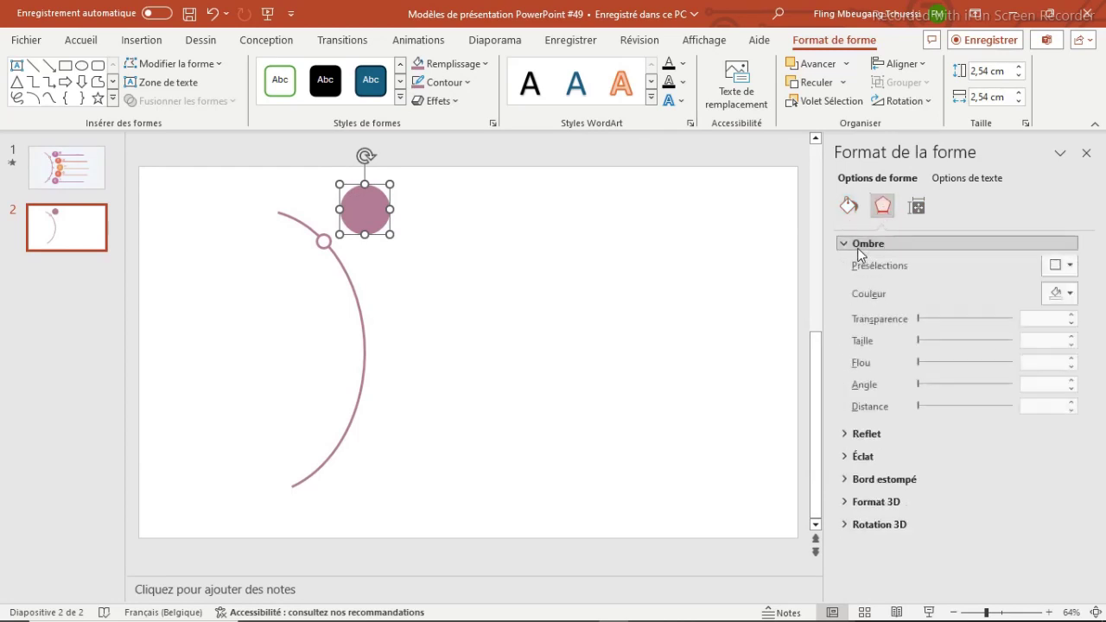
pyautogui.click(1069, 267)
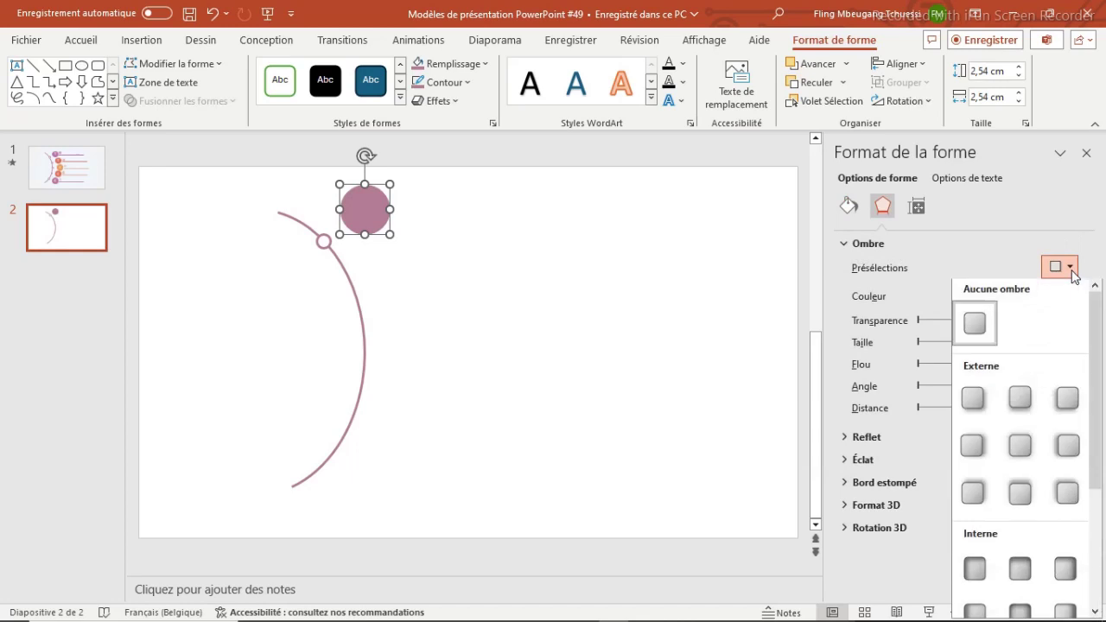
pyautogui.click(1017, 445)
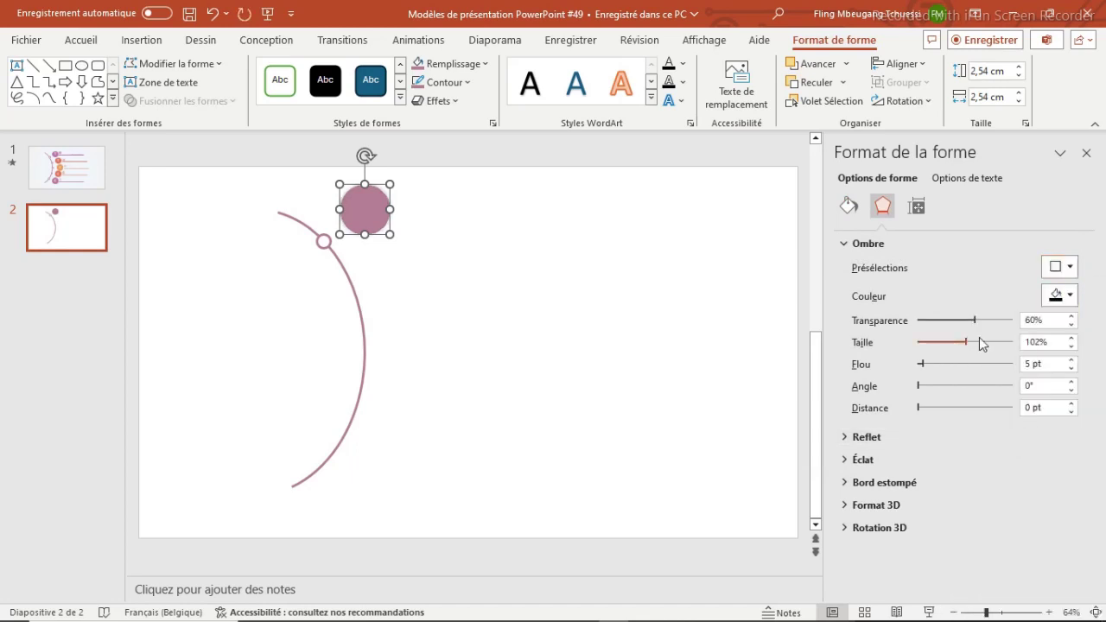
pyautogui.click(1071, 346)
pyautogui.click(527, 261)
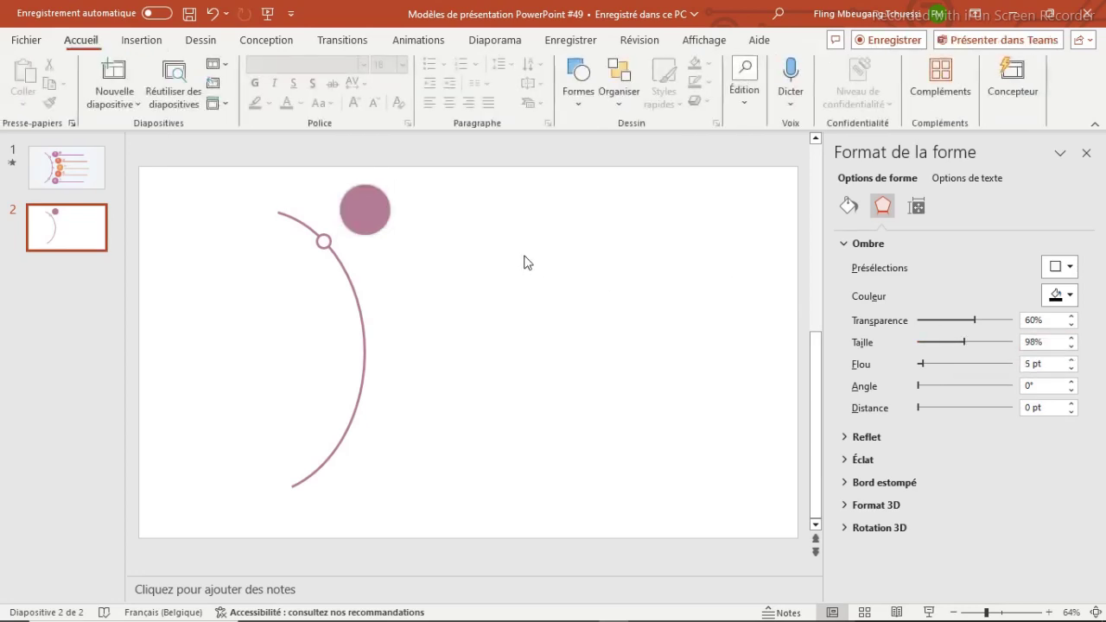
pyautogui.click(1088, 152)
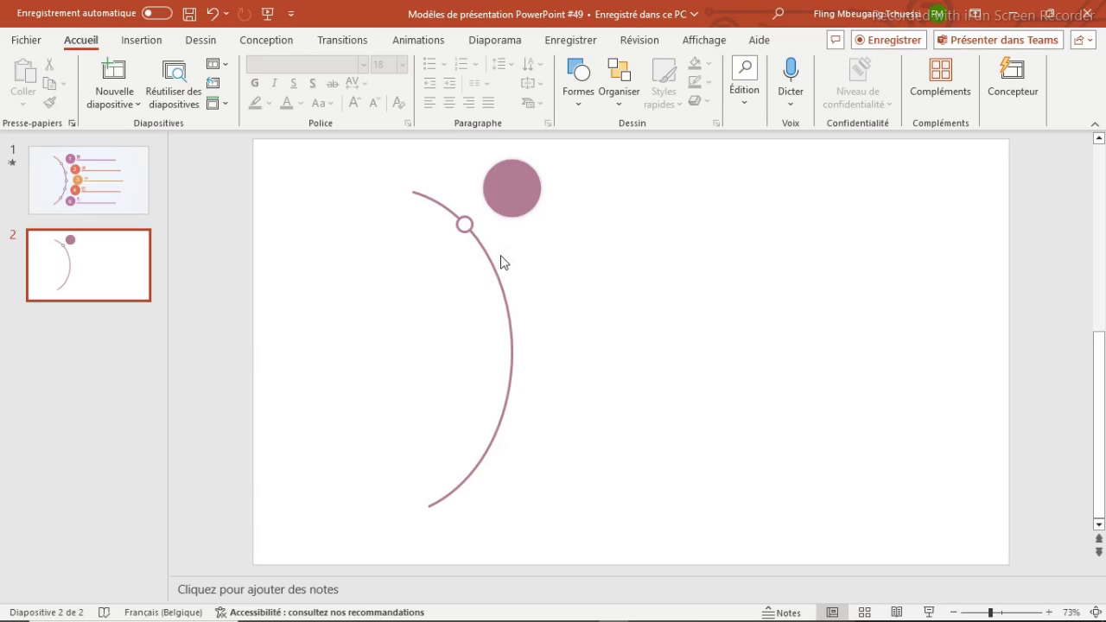
# Nudge the arc and mauve circle into alignment, undoing a trial move of the ring marker
pyautogui.moveTo(493, 262)
pyautogui.mouseDown()
pyautogui.moveTo(492, 286)
pyautogui.moveTo(488, 262)
pyautogui.mouseUp()
pyautogui.click(466, 223)
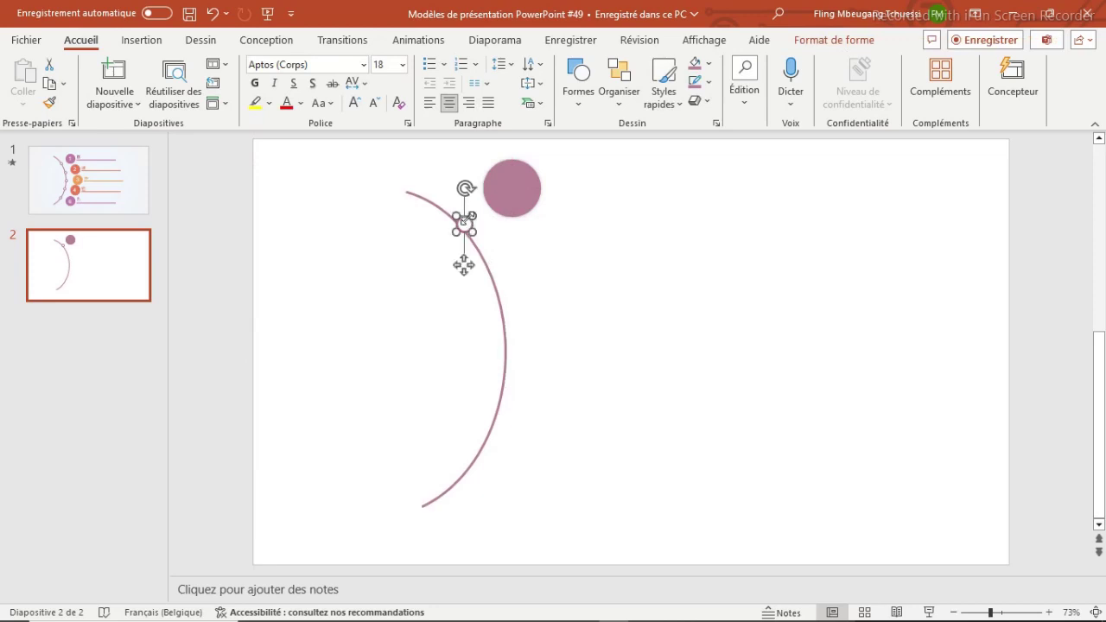
pyautogui.moveTo(464, 221); pyautogui.dragTo(462, 225)
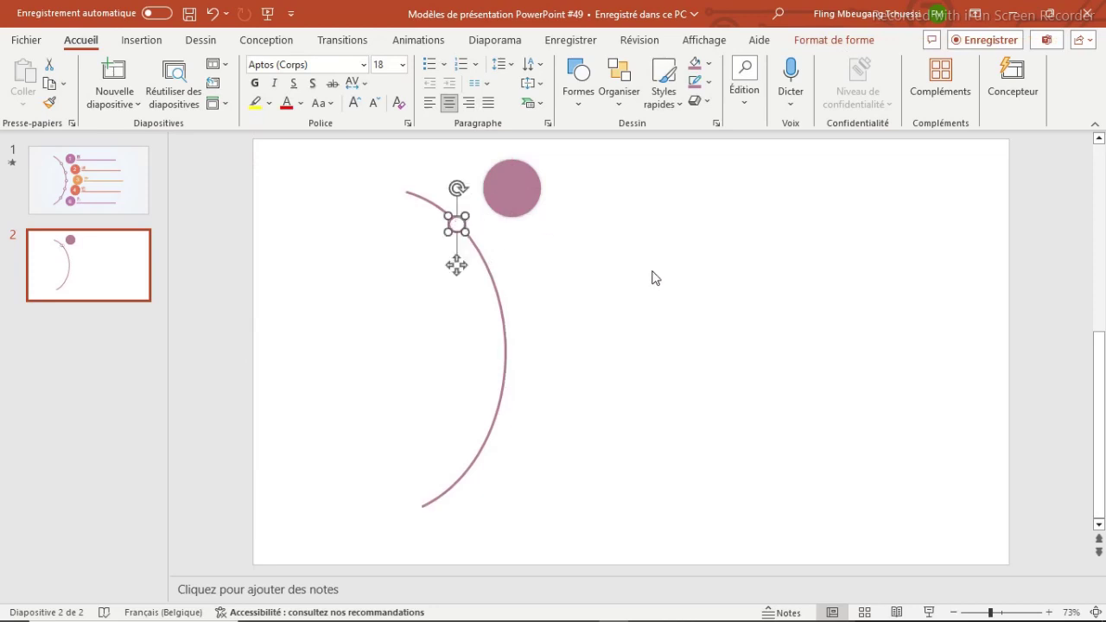
pyautogui.hotkey('ctrl', 'z')
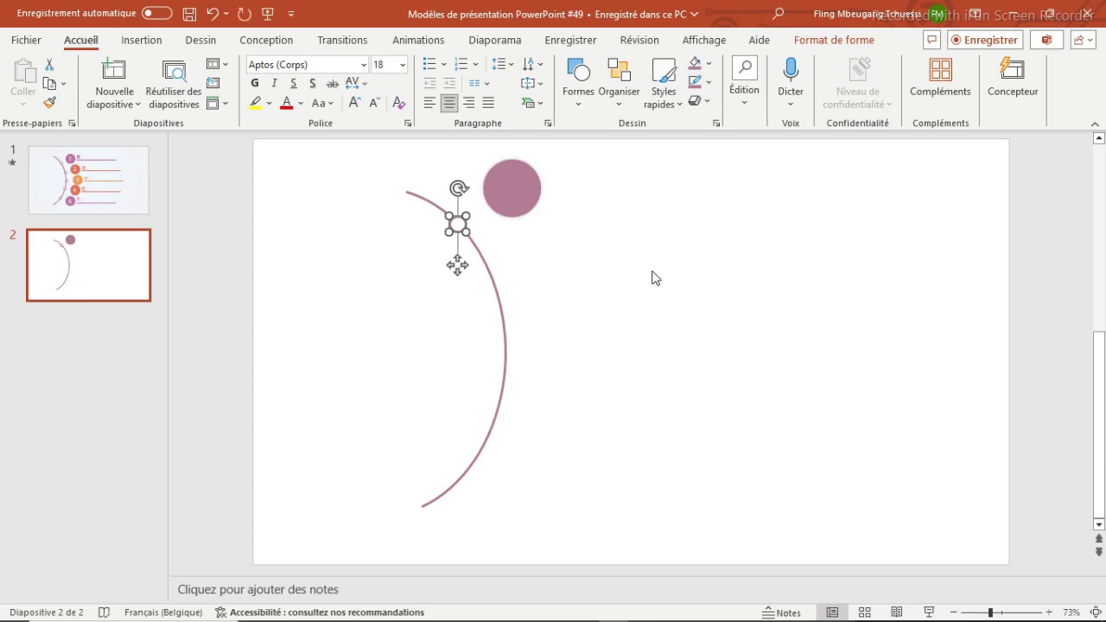
pyautogui.click(663, 309)
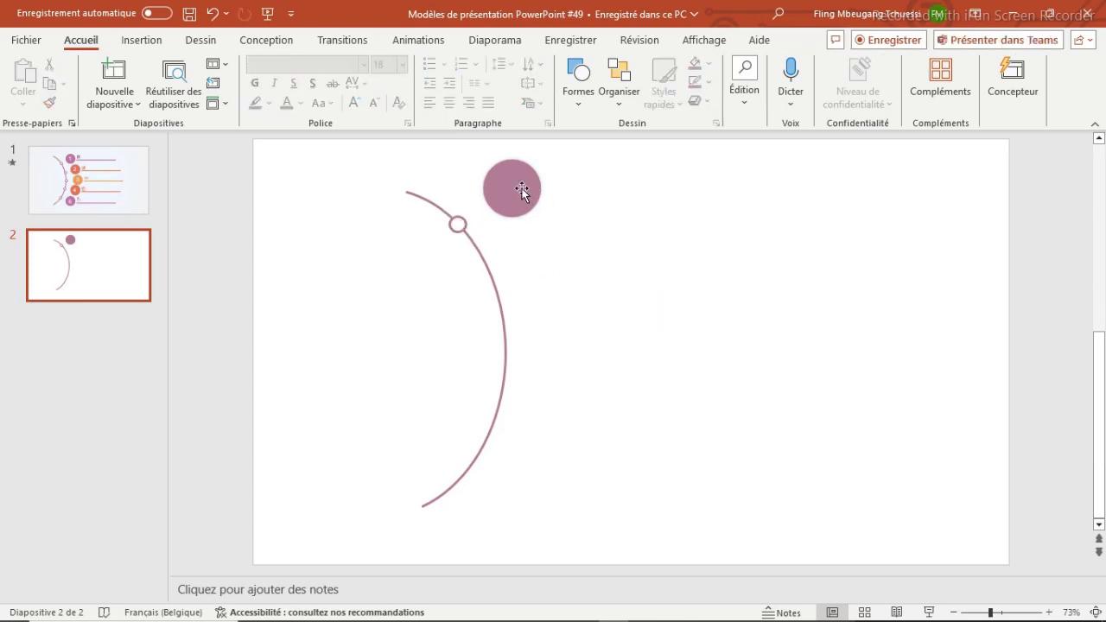
pyautogui.moveTo(522, 189); pyautogui.dragTo(519, 192)
pyautogui.moveTo(519, 191); pyautogui.dragTo(522, 191)
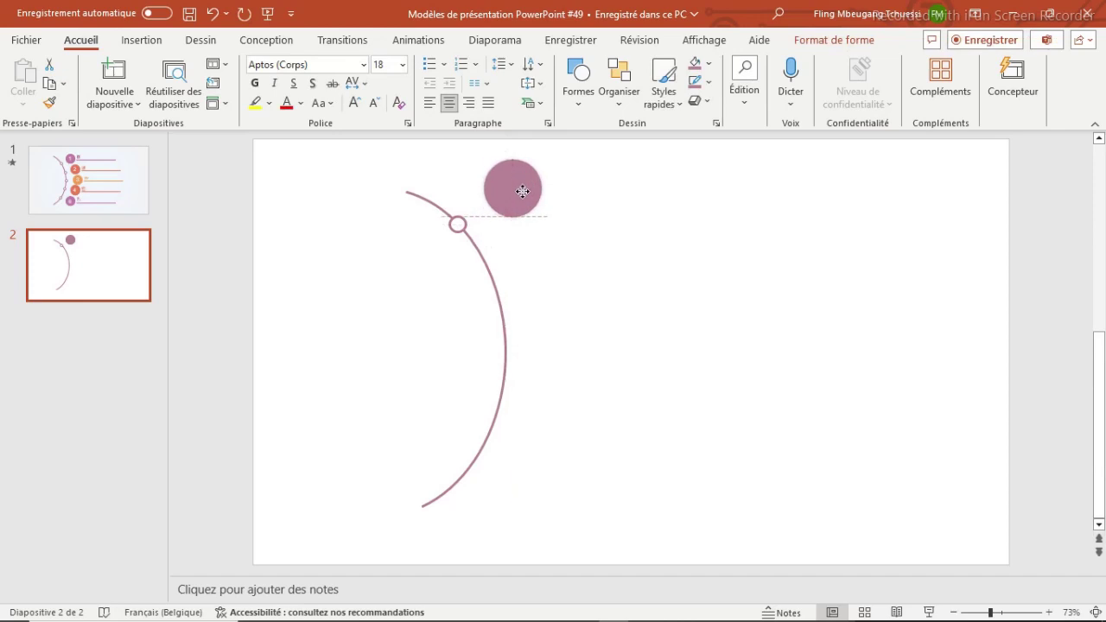
pyautogui.click(607, 263)
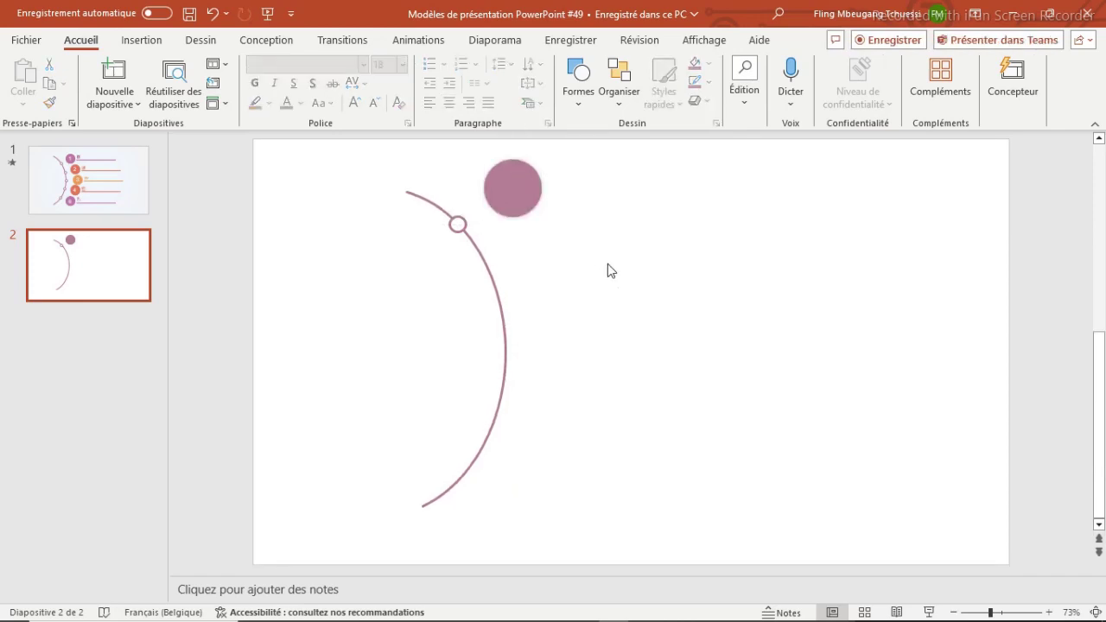
pyautogui.click(491, 180)
# Draw a straight horizontal line to the right of the mauve circle
pyautogui.click(141, 40)
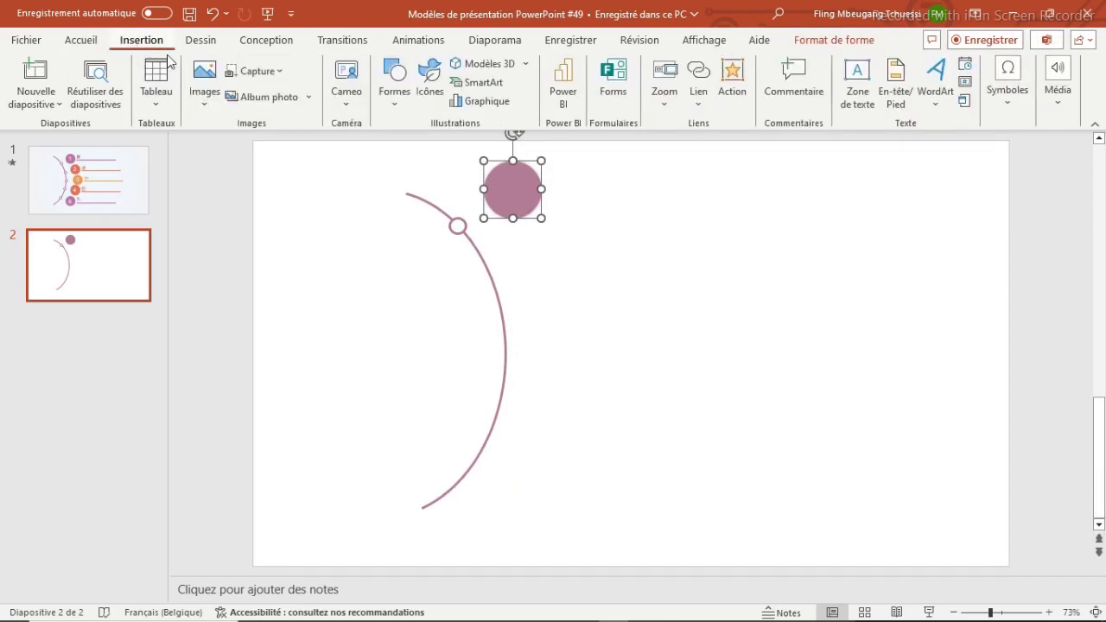
pyautogui.click(396, 101)
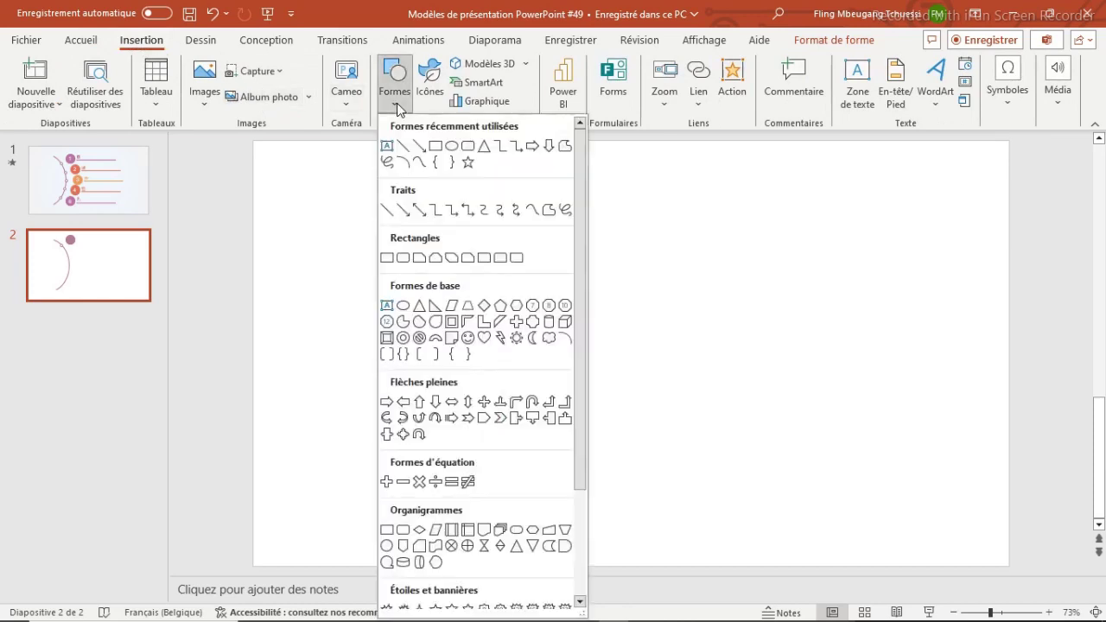
pyautogui.click(404, 146)
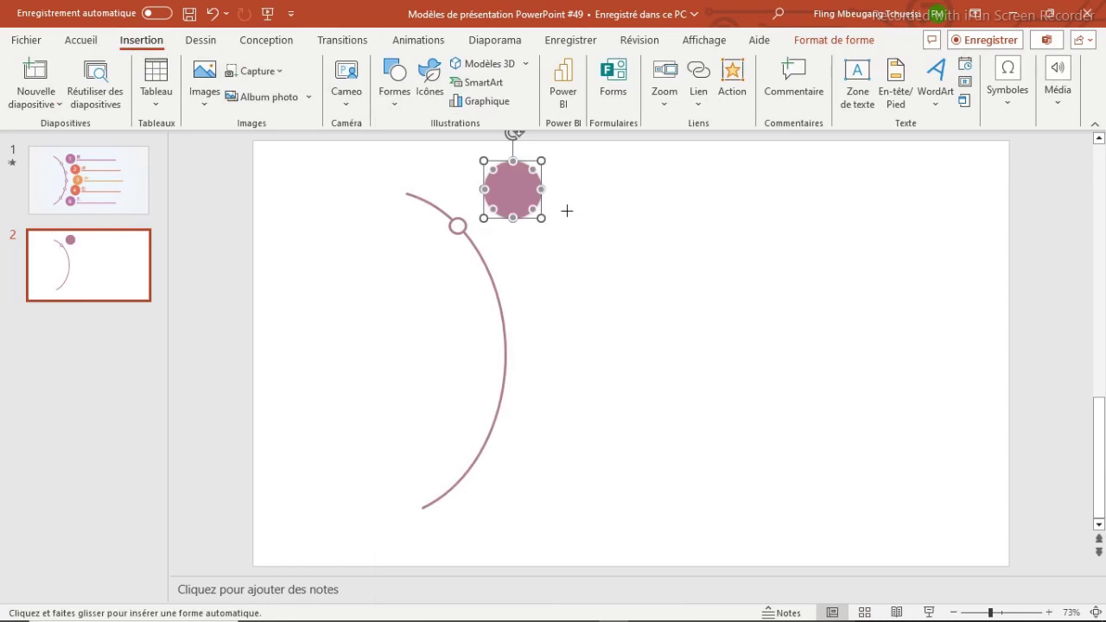
pyautogui.moveTo(566, 209); pyautogui.dragTo(855, 207)
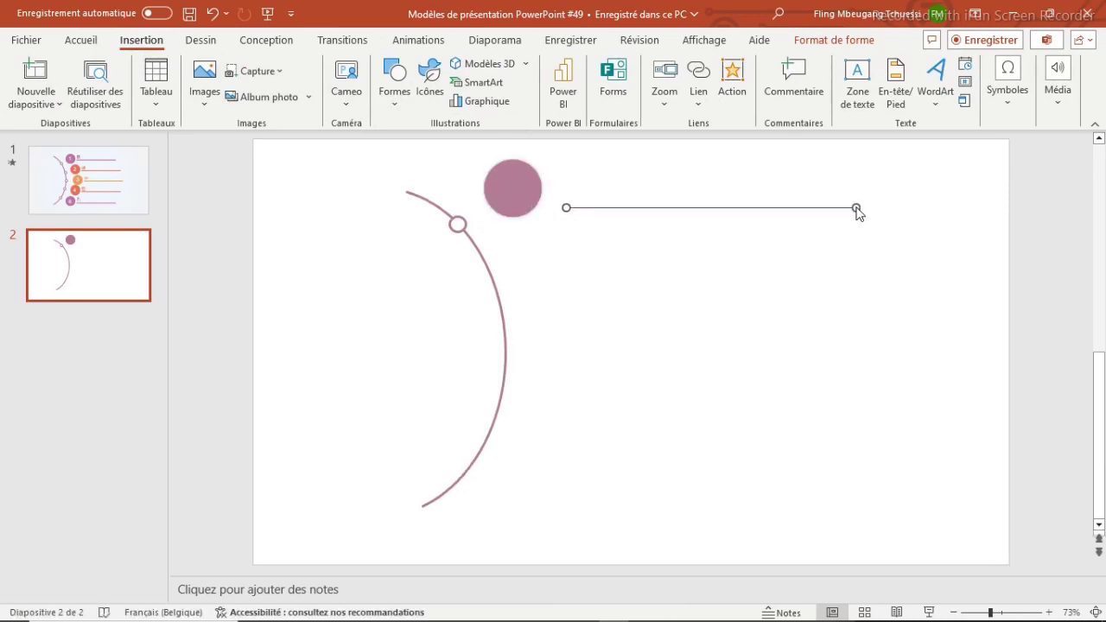
# Colour the line mauve, make it thicker, and shift it left beside the circle
pyautogui.click(466, 85)
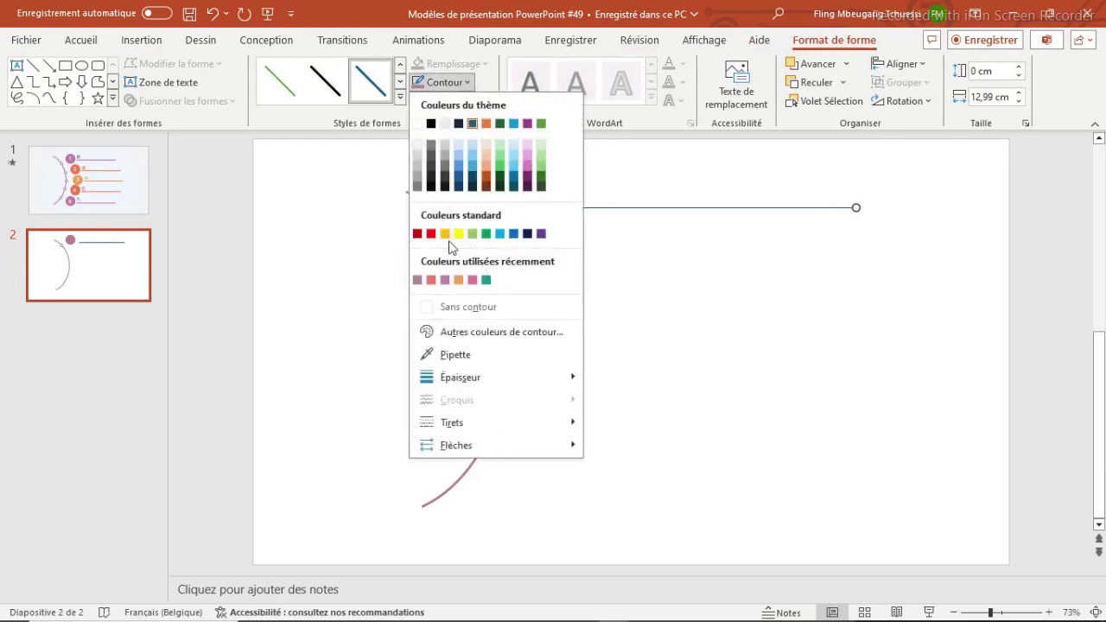
pyautogui.click(418, 281)
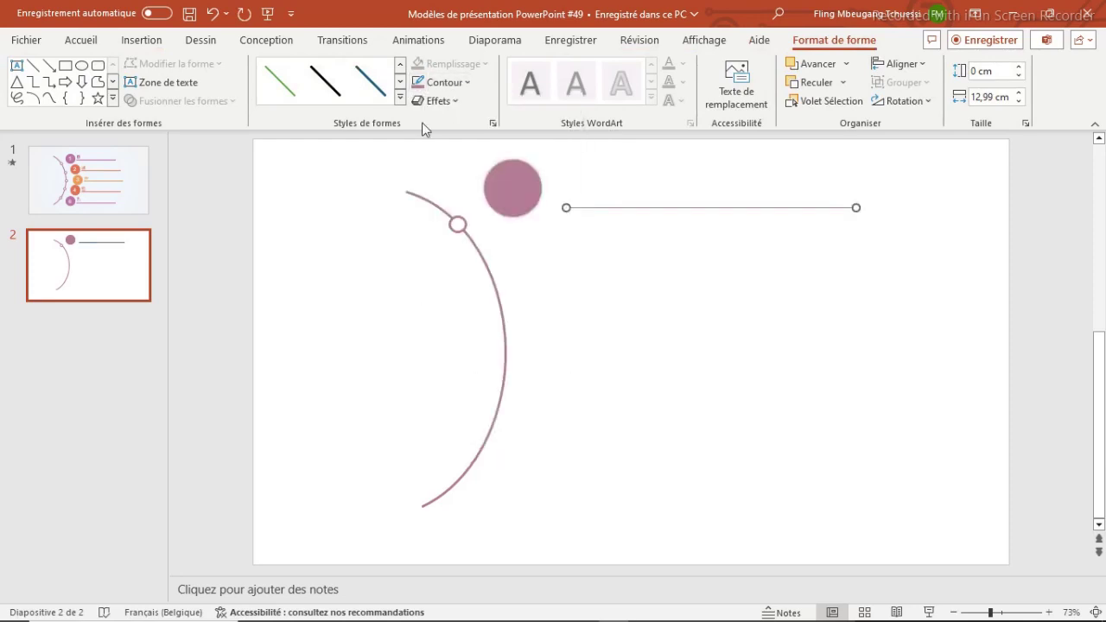
pyautogui.click(454, 83)
pyautogui.moveTo(553, 421)
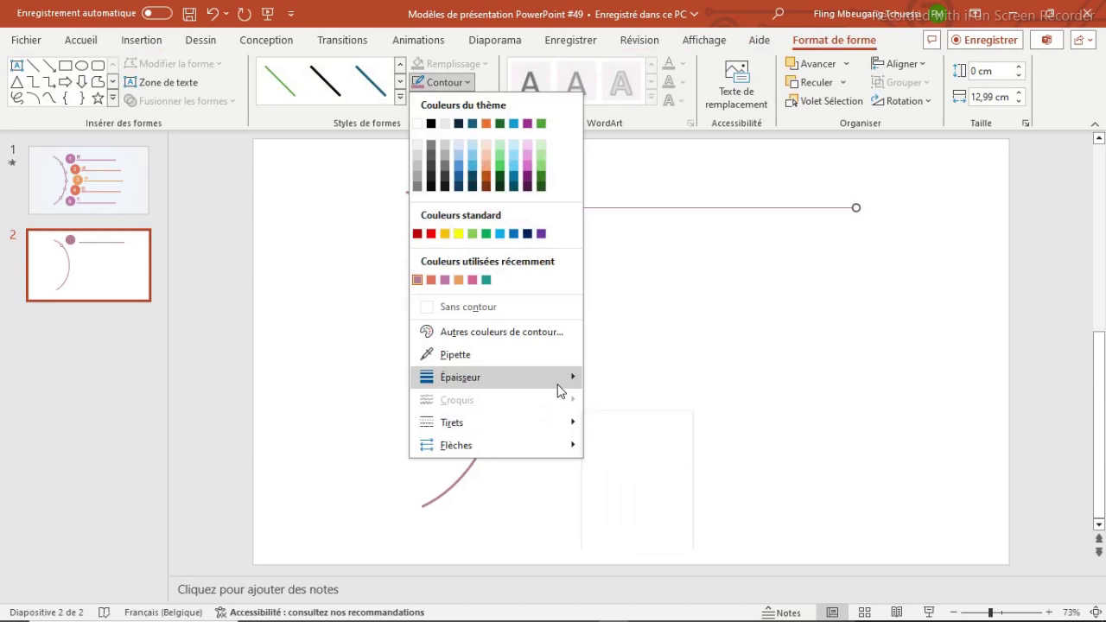
pyautogui.moveTo(561, 377)
pyautogui.click(654, 514)
pyautogui.click(726, 270)
pyautogui.click(620, 205)
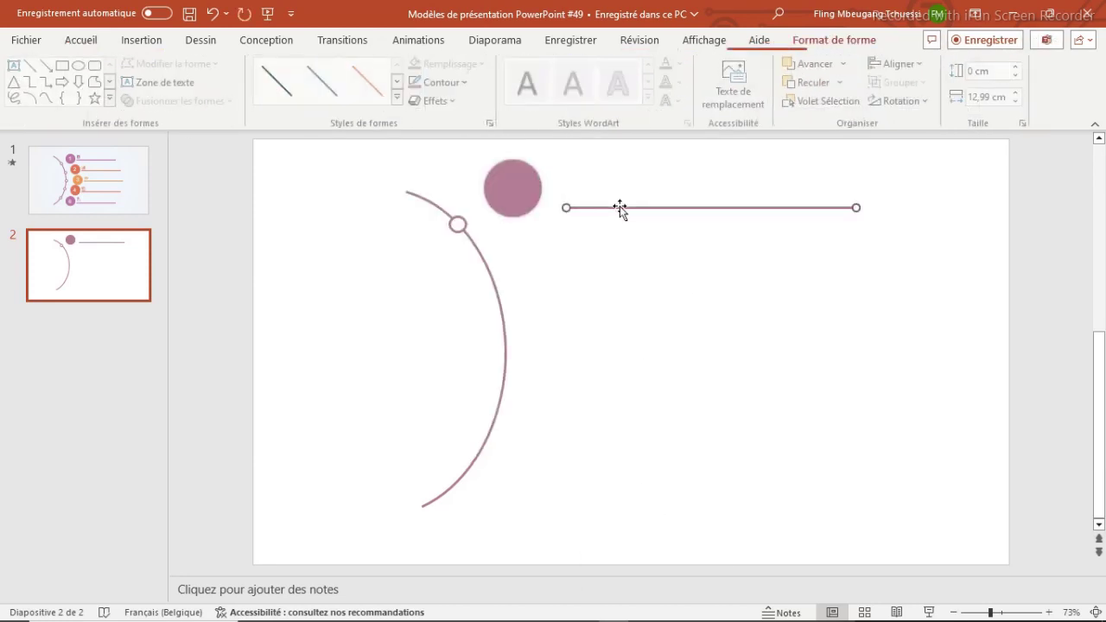
pyautogui.moveTo(618, 208); pyautogui.dragTo(600, 203)
pyautogui.click(563, 271)
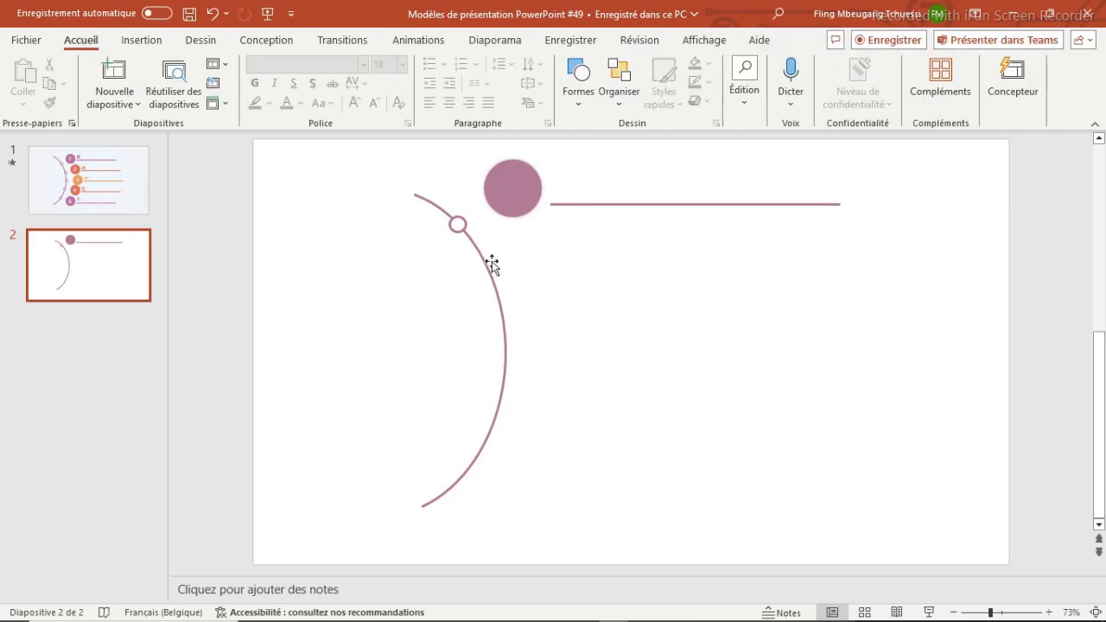
# Place a second ring marker lower on the arc and align it onto the curve
pyautogui.click(457, 226)
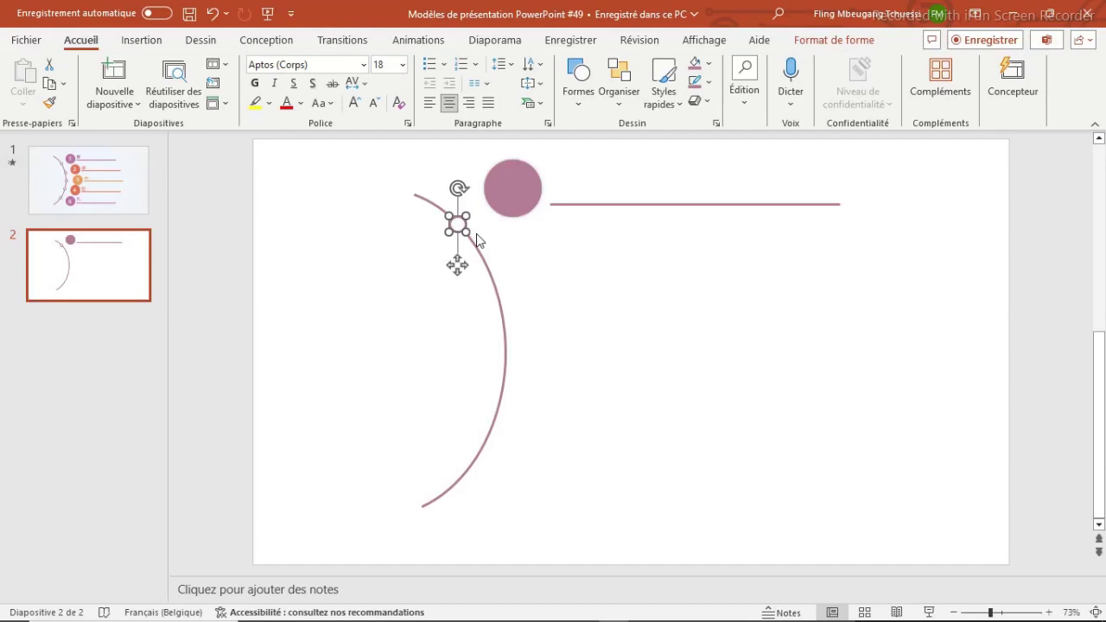
pyautogui.press('Right')
pyautogui.press('Right')
pyautogui.press('Down')
pyautogui.press('Down')
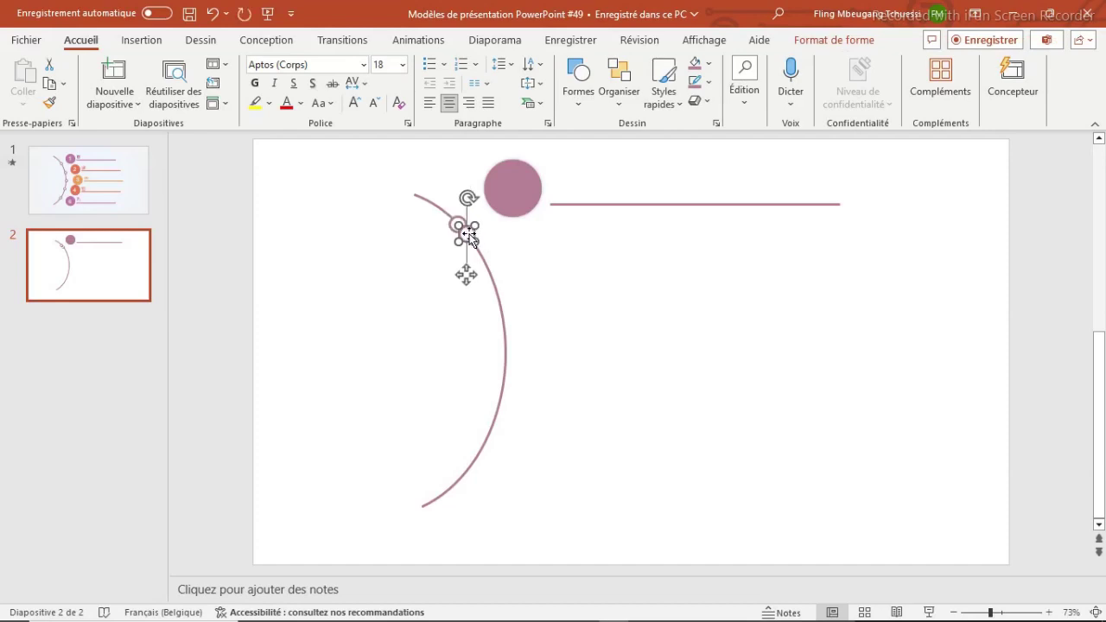
pyautogui.moveTo(467, 233); pyautogui.dragTo(493, 284)
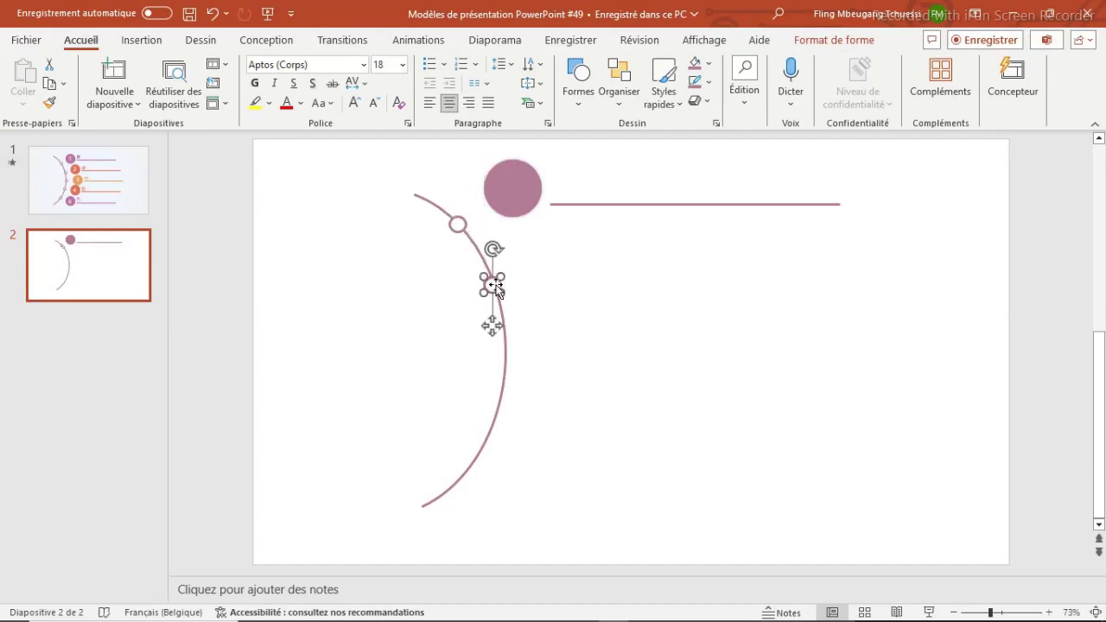
pyautogui.click(506, 364)
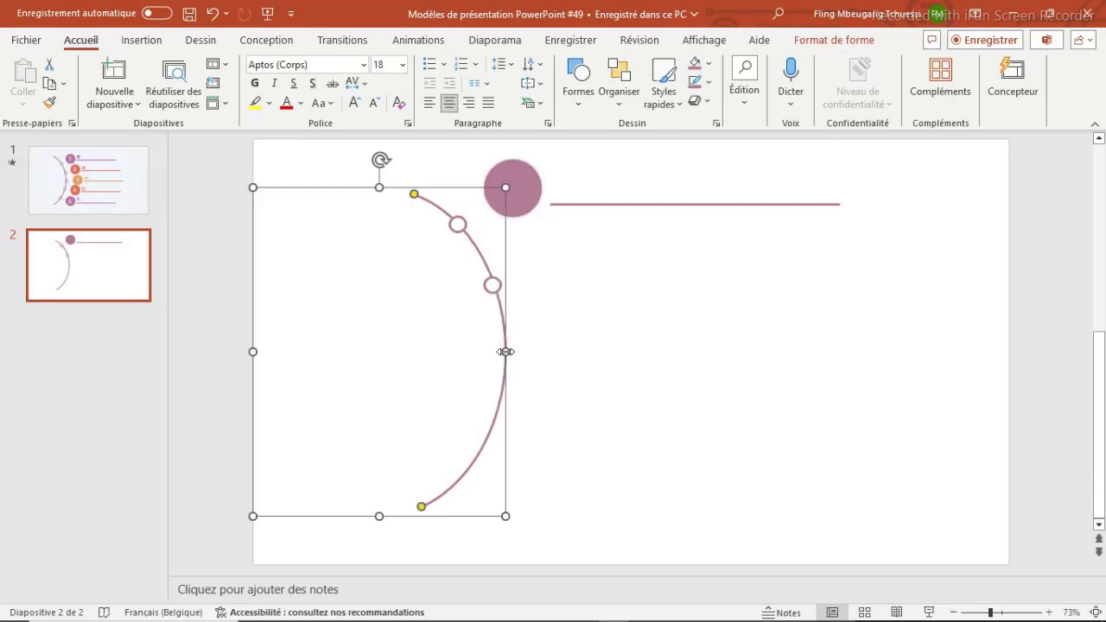
pyautogui.click(493, 286)
pyautogui.moveTo(495, 285); pyautogui.dragTo(501, 282)
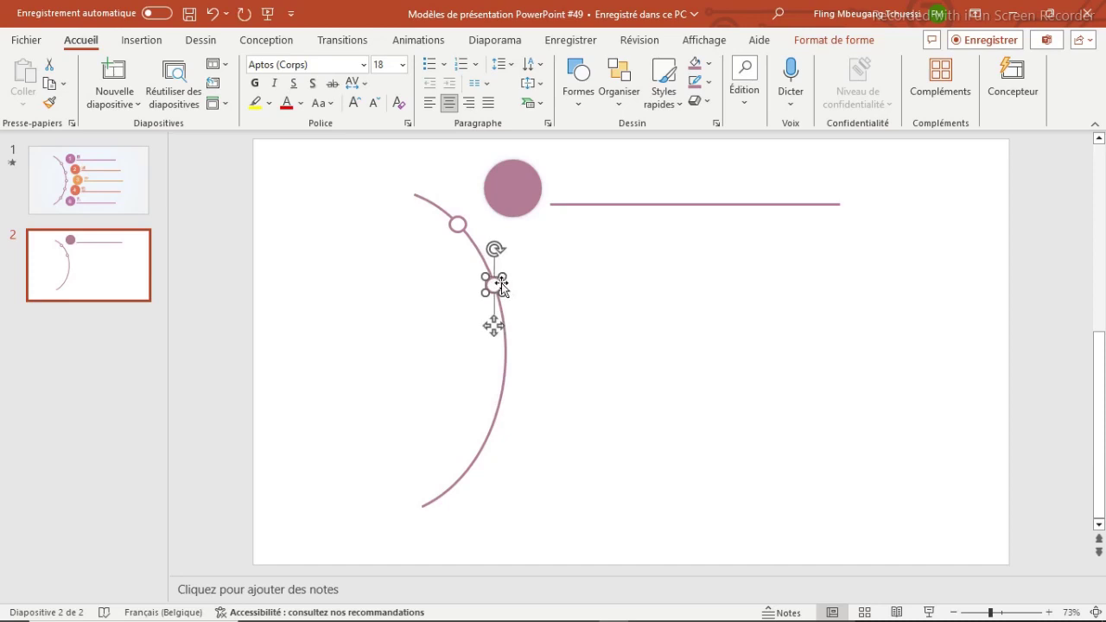
pyautogui.click(553, 319)
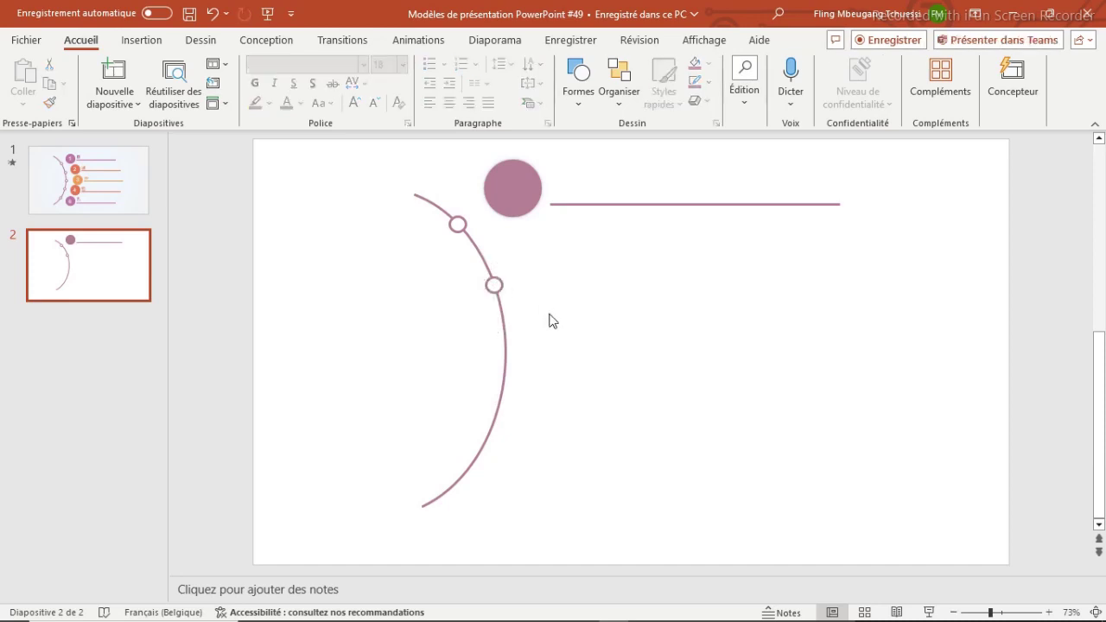
pyautogui.click(494, 286)
pyautogui.moveTo(493, 286); pyautogui.dragTo(490, 284)
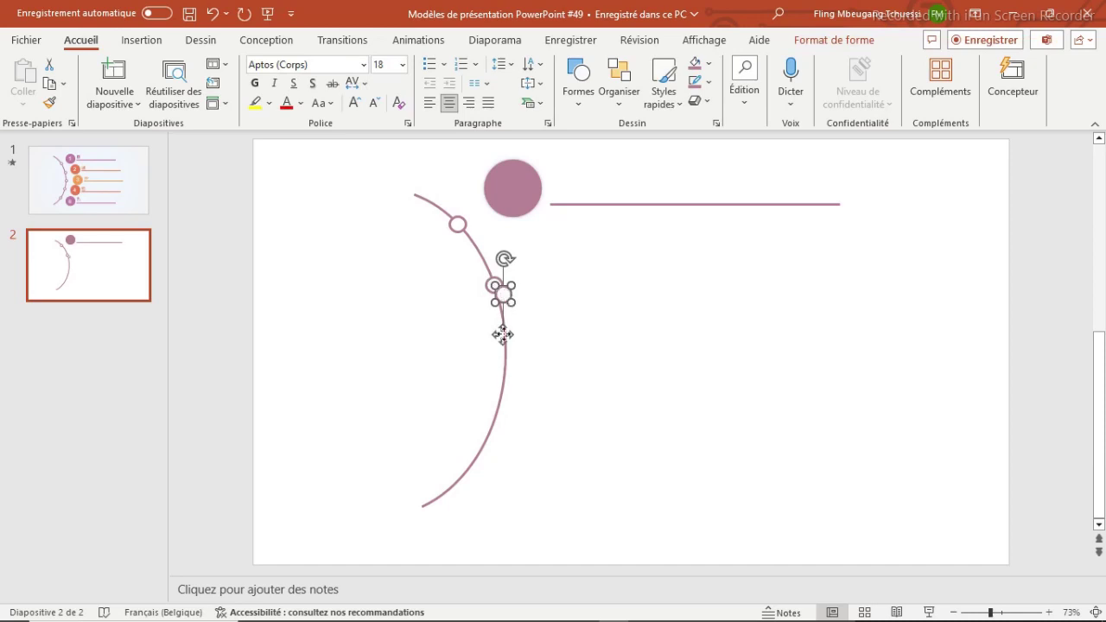
# Add further ring markers down the arc to its lower end, duplicating one with Ctrl+D
pyautogui.moveTo(502, 334); pyautogui.dragTo(506, 343)
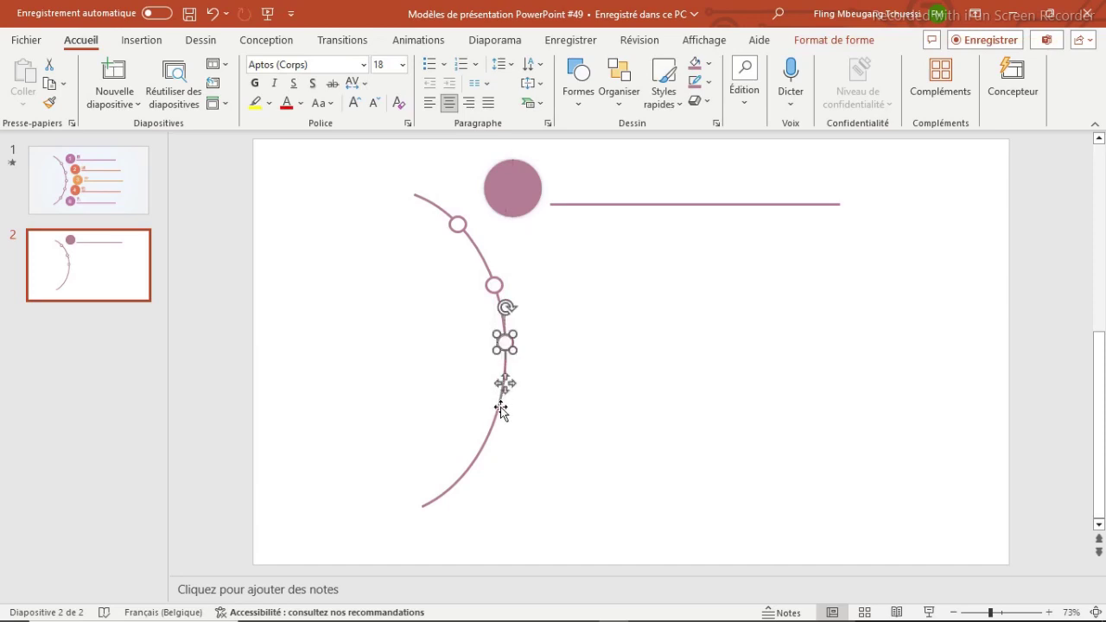
pyautogui.click(501, 410)
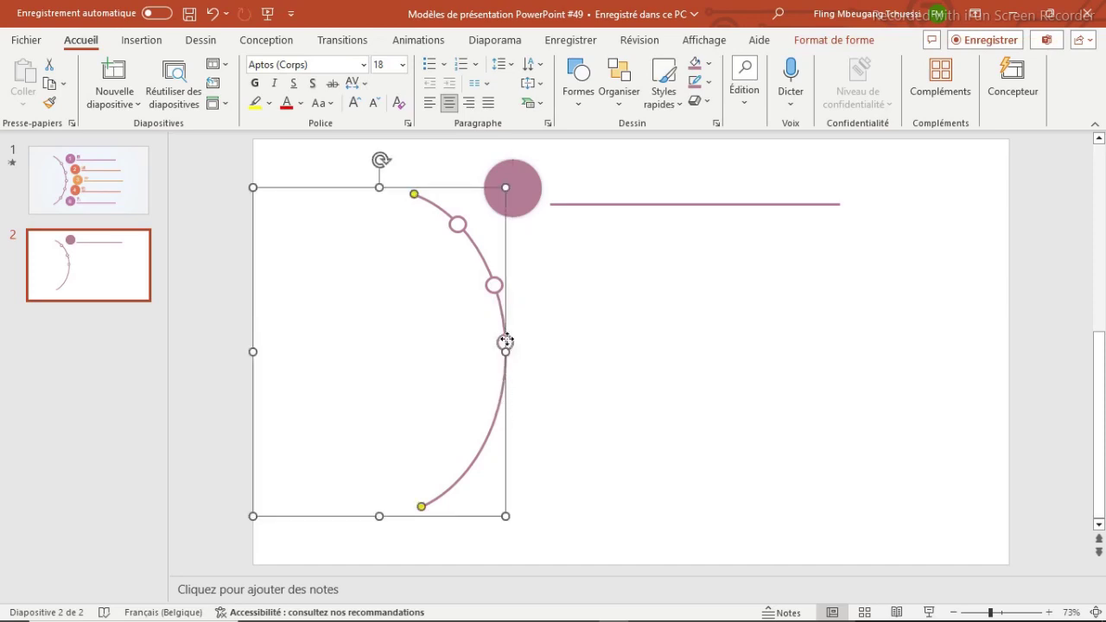
pyautogui.moveTo(505, 341); pyautogui.dragTo(506, 345)
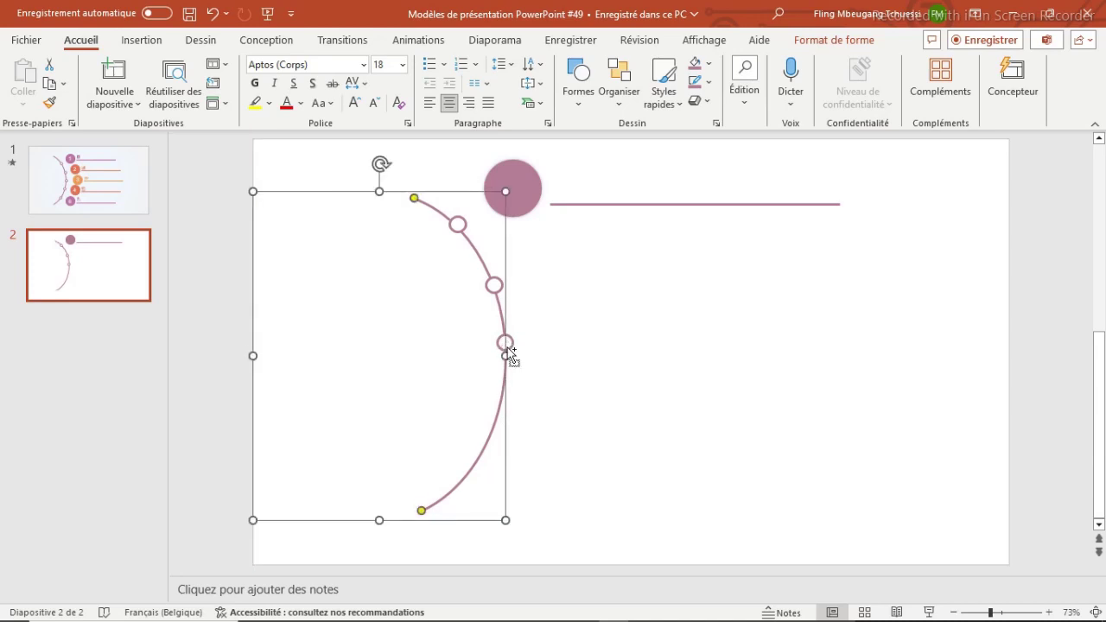
pyautogui.hotkey('ctrl', 'z')
pyautogui.click(510, 344)
pyautogui.moveTo(509, 340); pyautogui.dragTo(508, 350)
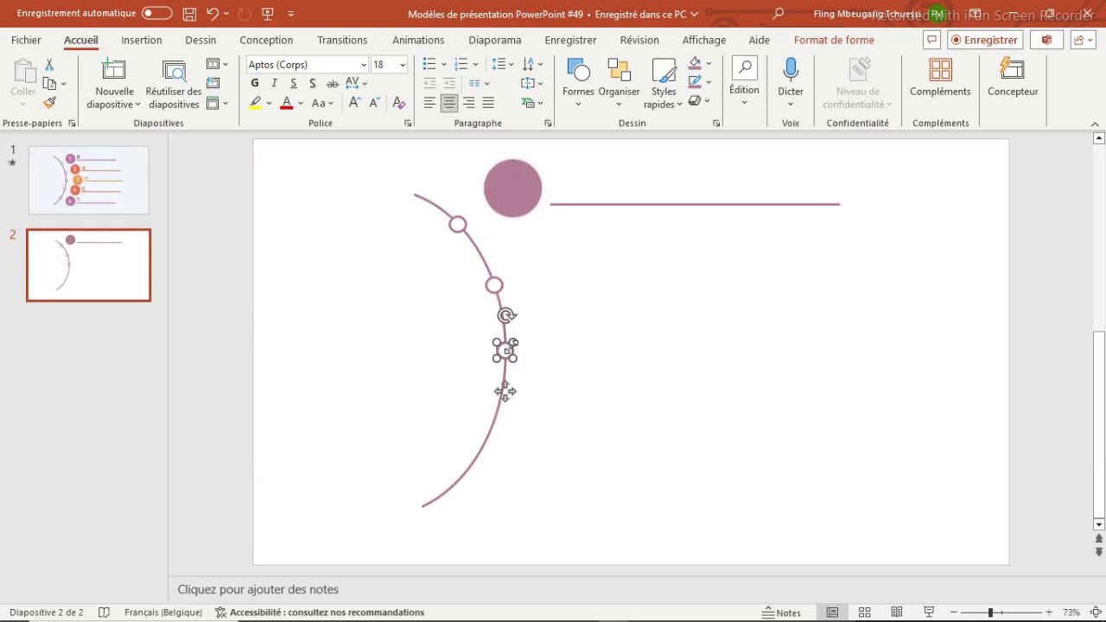
pyautogui.click(480, 458)
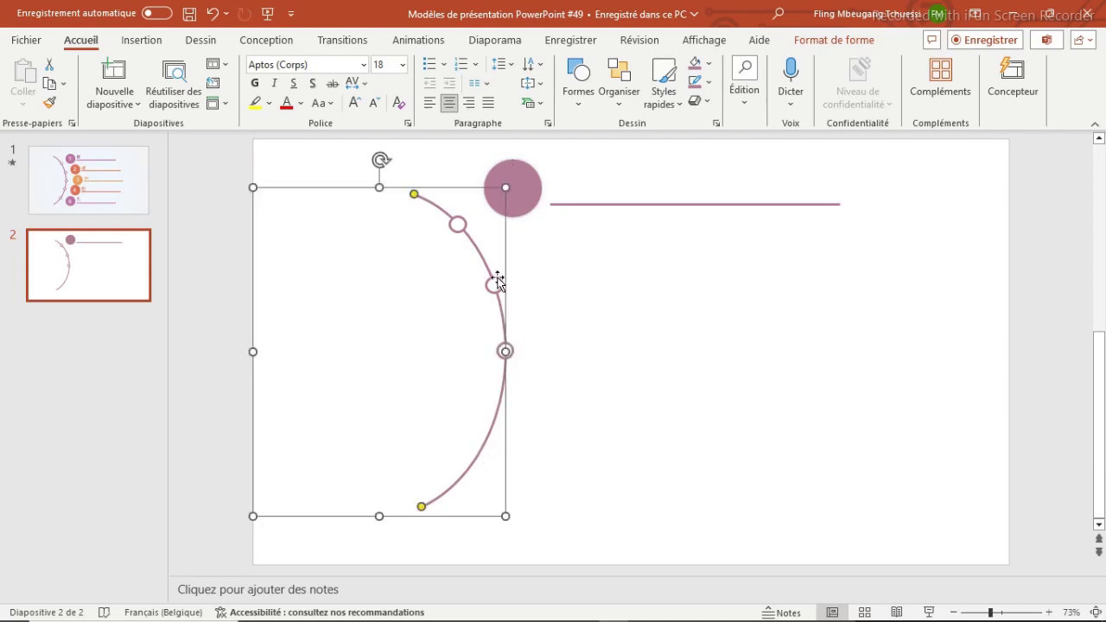
pyautogui.click(506, 349)
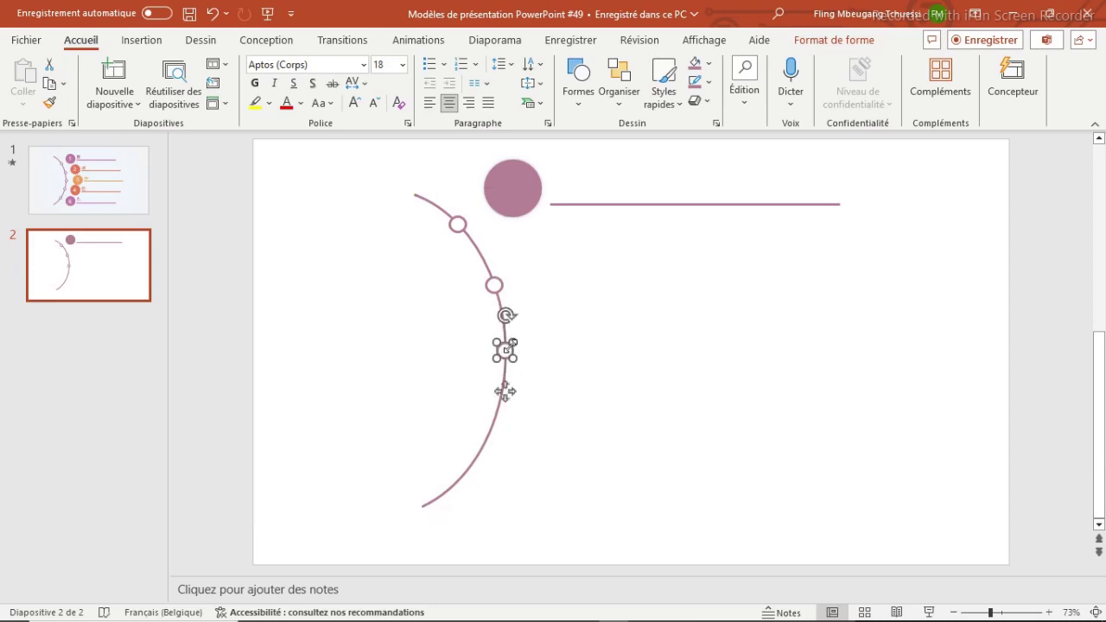
pyautogui.moveTo(513, 345)
pyautogui.mouseDown()
pyautogui.moveTo(521, 368)
pyautogui.moveTo(500, 420)
pyautogui.mouseUp()
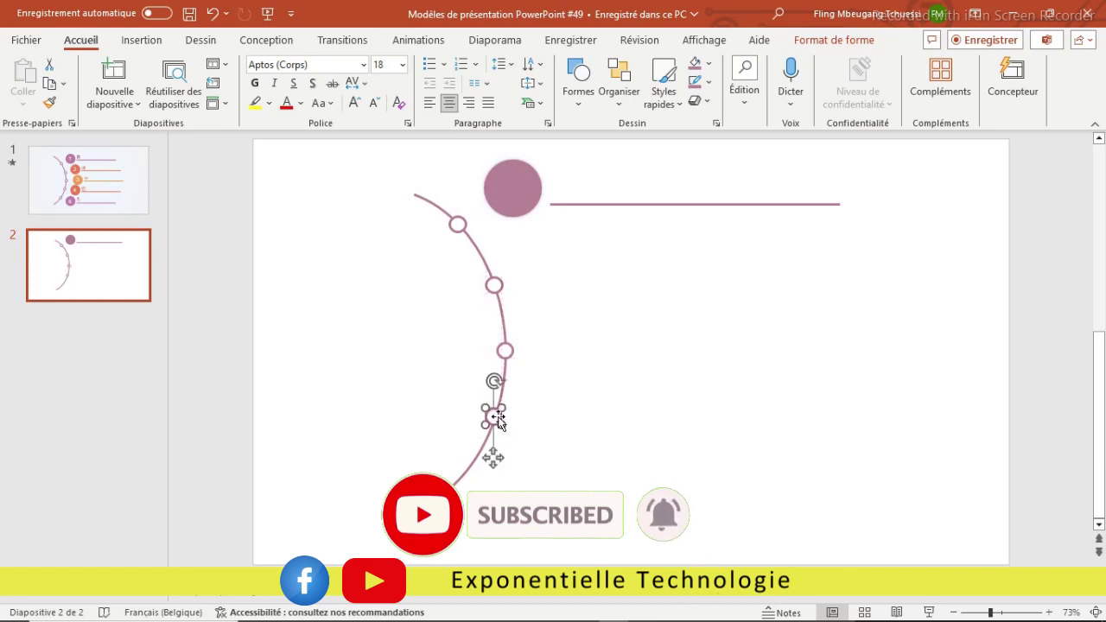
pyautogui.hotkey('ctrl', 'z')
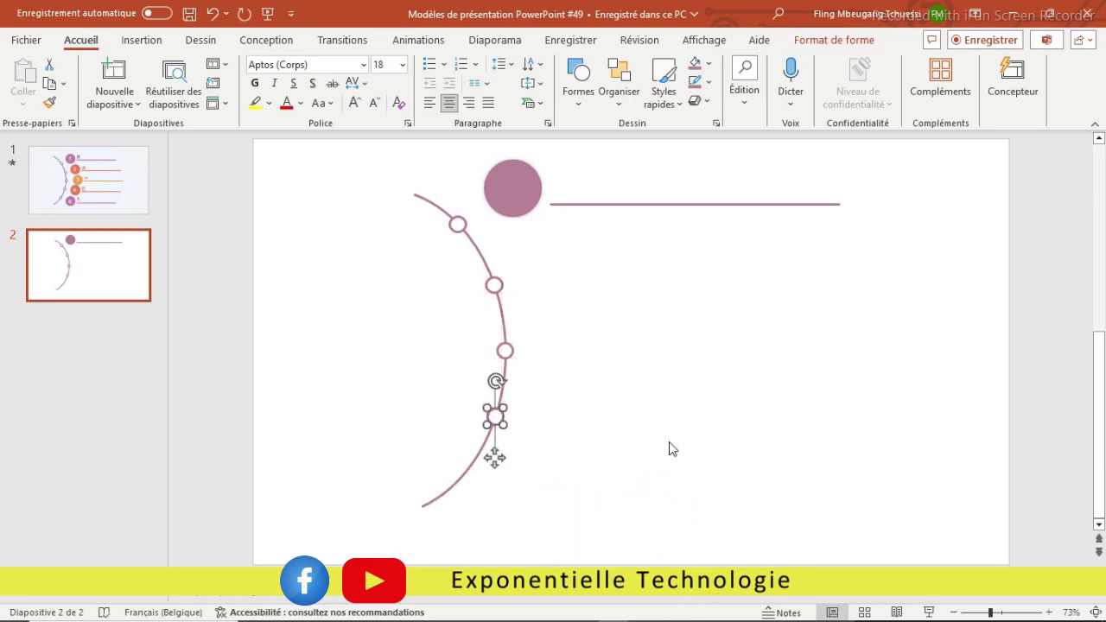
pyautogui.hotkey('ctrl', 'd')
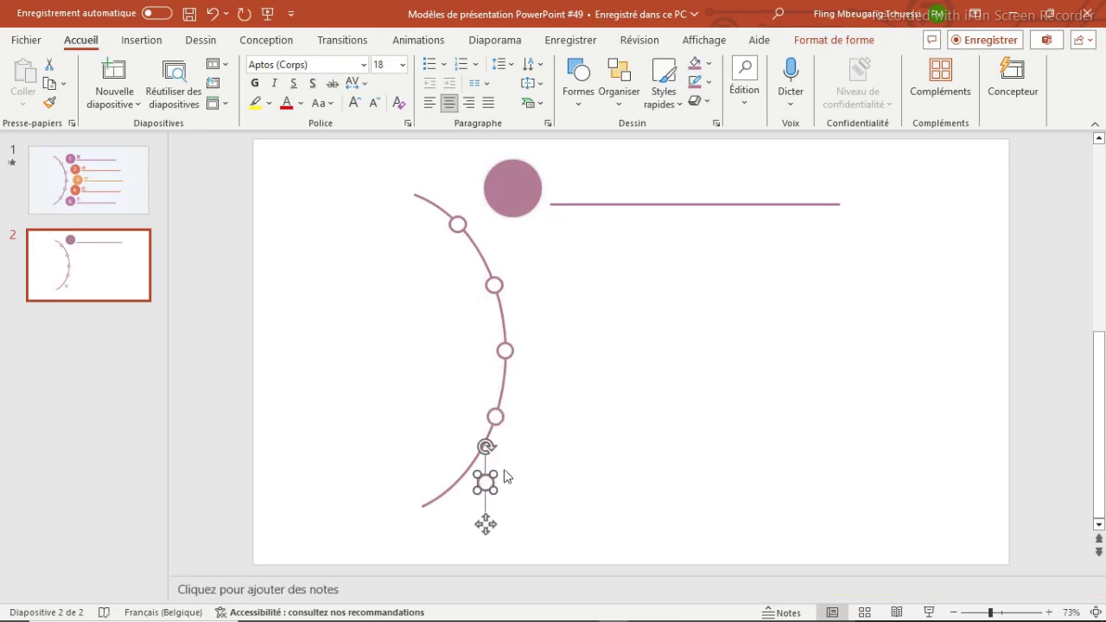
pyautogui.moveTo(484, 476); pyautogui.dragTo(457, 475)
pyautogui.click(499, 386)
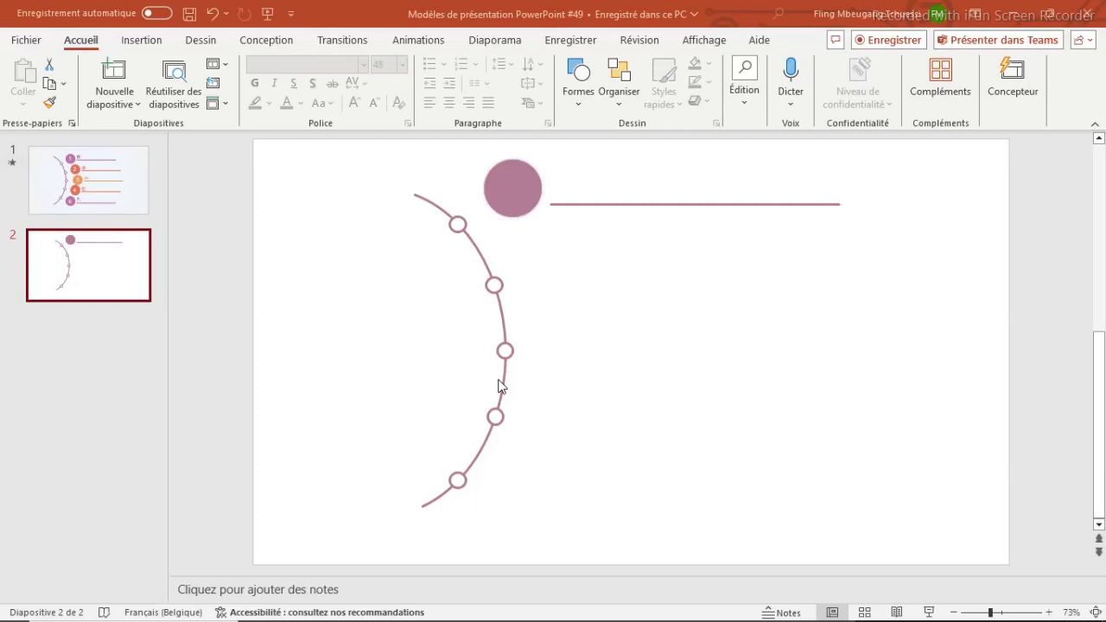
# Add a text box containing "1" with font size 44
pyautogui.click(142, 41)
pyautogui.click(397, 108)
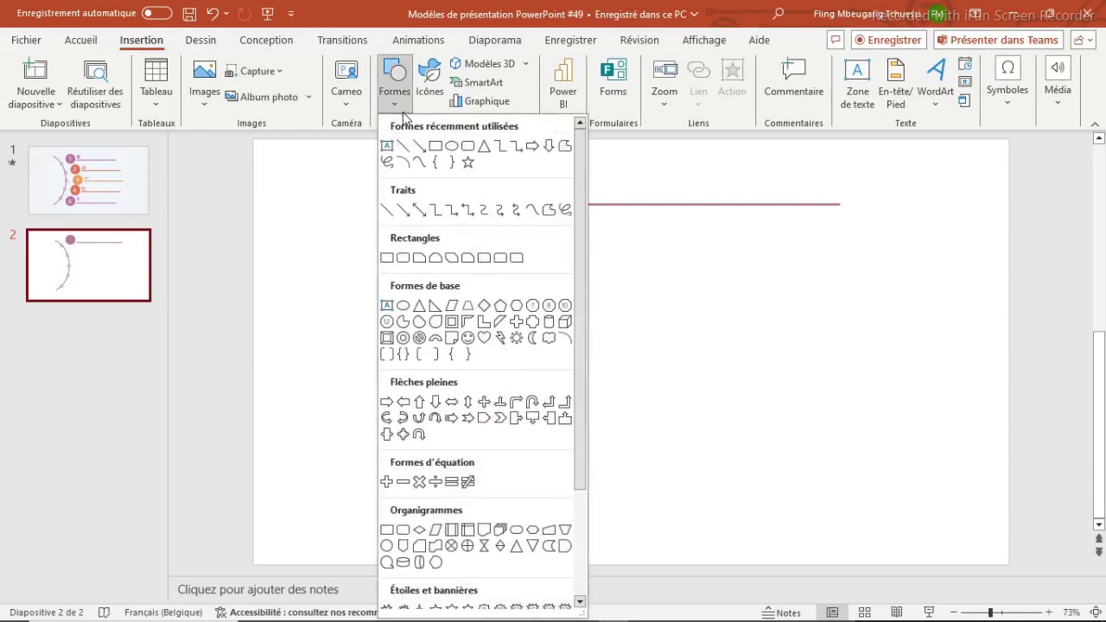
pyautogui.click(387, 145)
pyautogui.moveTo(555, 247); pyautogui.dragTo(597, 285)
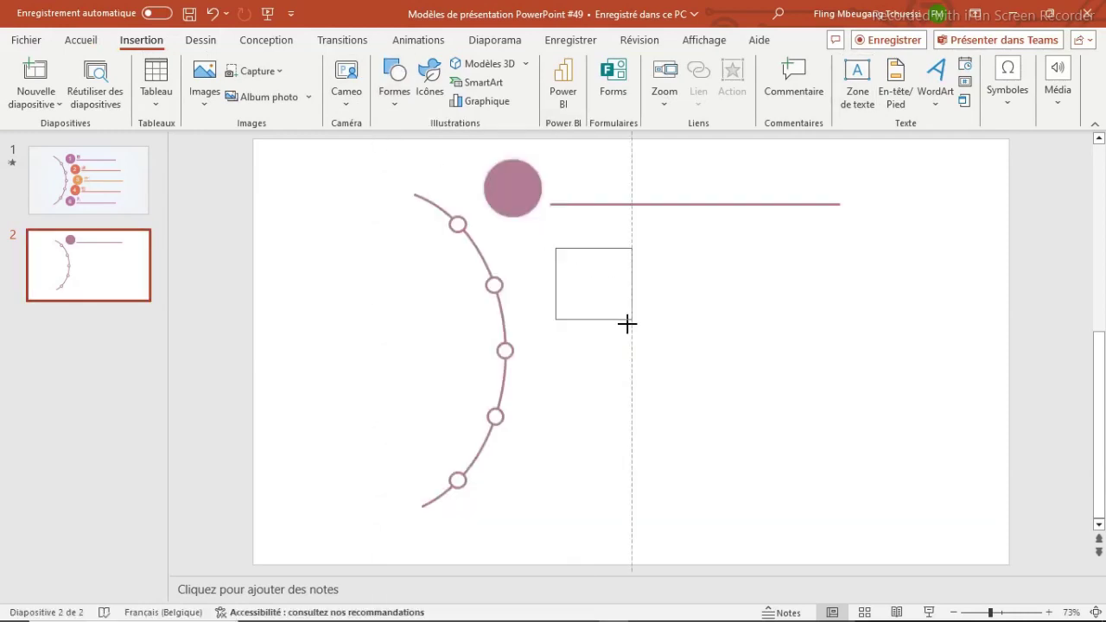
pyautogui.write('1')
pyautogui.click(565, 248)
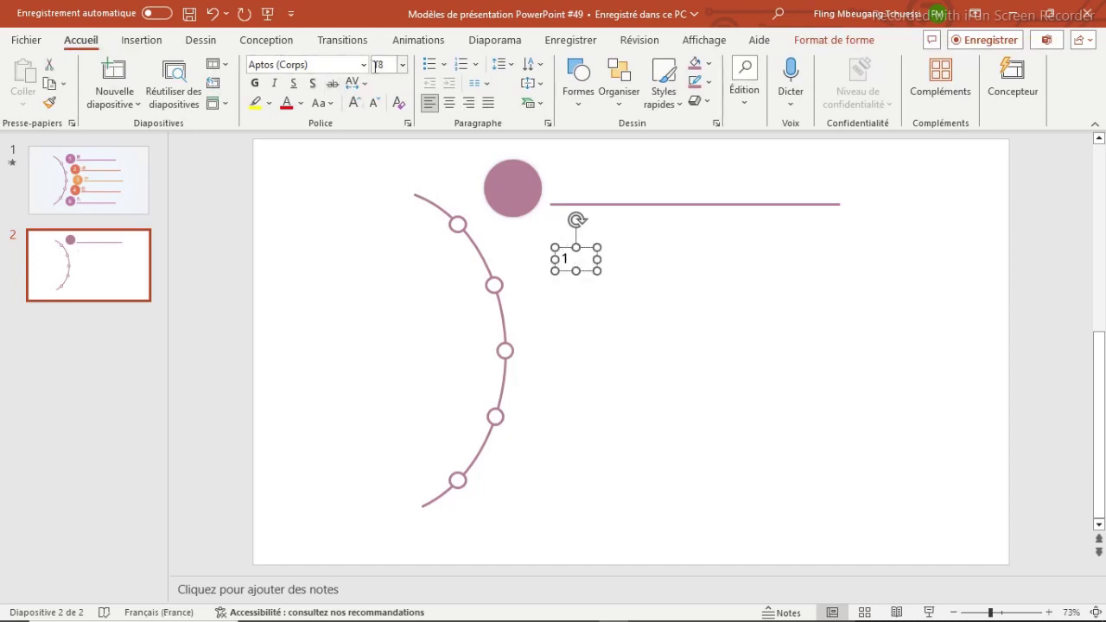
pyautogui.click(354, 102)
pyautogui.click(354, 102)
pyautogui.click(354, 101)
pyautogui.click(354, 102)
pyautogui.click(354, 102)
pyautogui.click(354, 102)
pyautogui.click(354, 102)
pyautogui.click(354, 101)
pyautogui.click(372, 104)
# Move the number 1 onto the mauve circle and make it white
pyautogui.moveTo(590, 250); pyautogui.dragTo(526, 170)
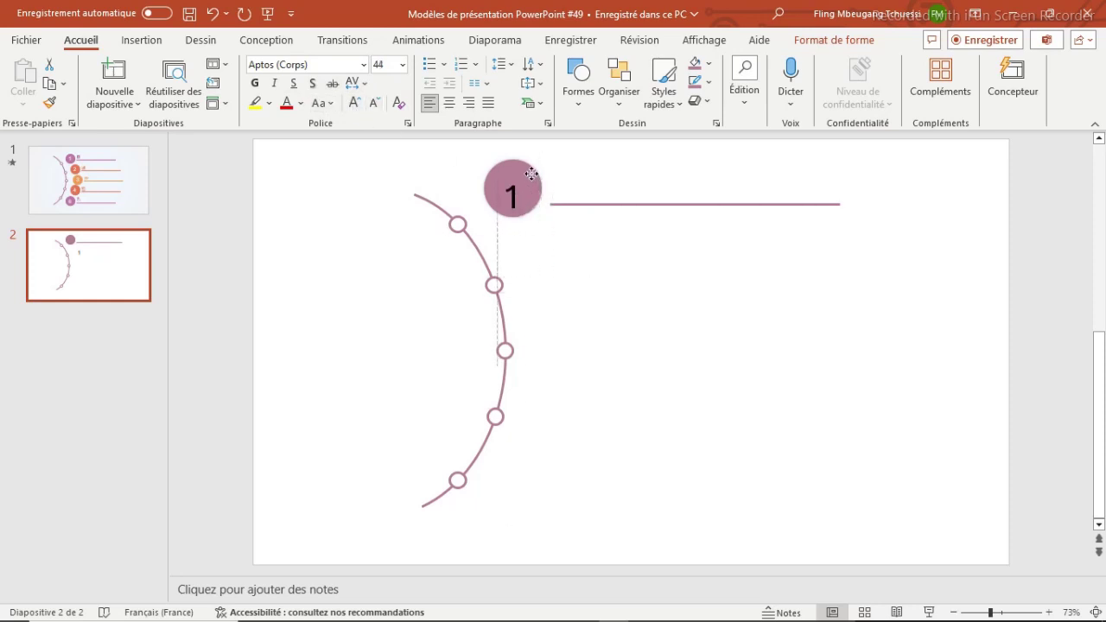
pyautogui.click(299, 104)
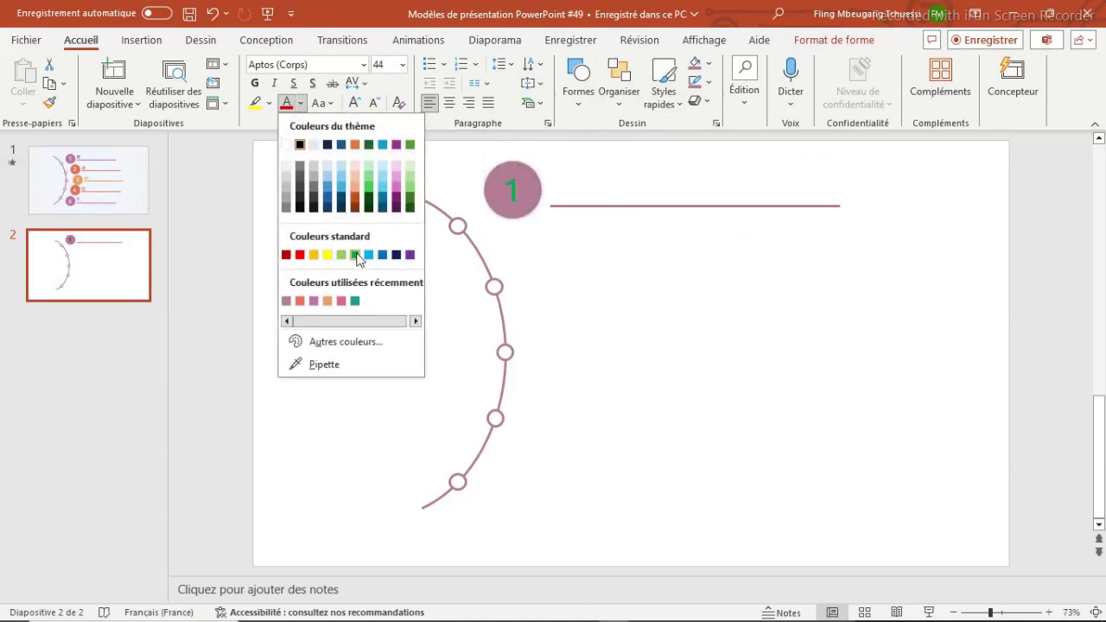
pyautogui.click(286, 145)
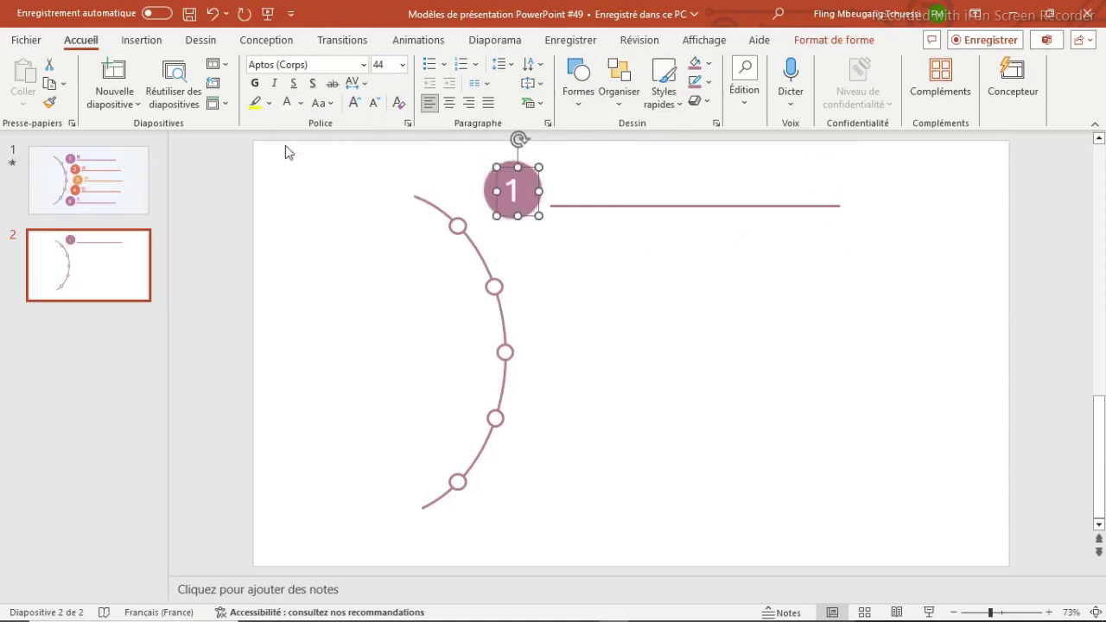
pyautogui.click(596, 266)
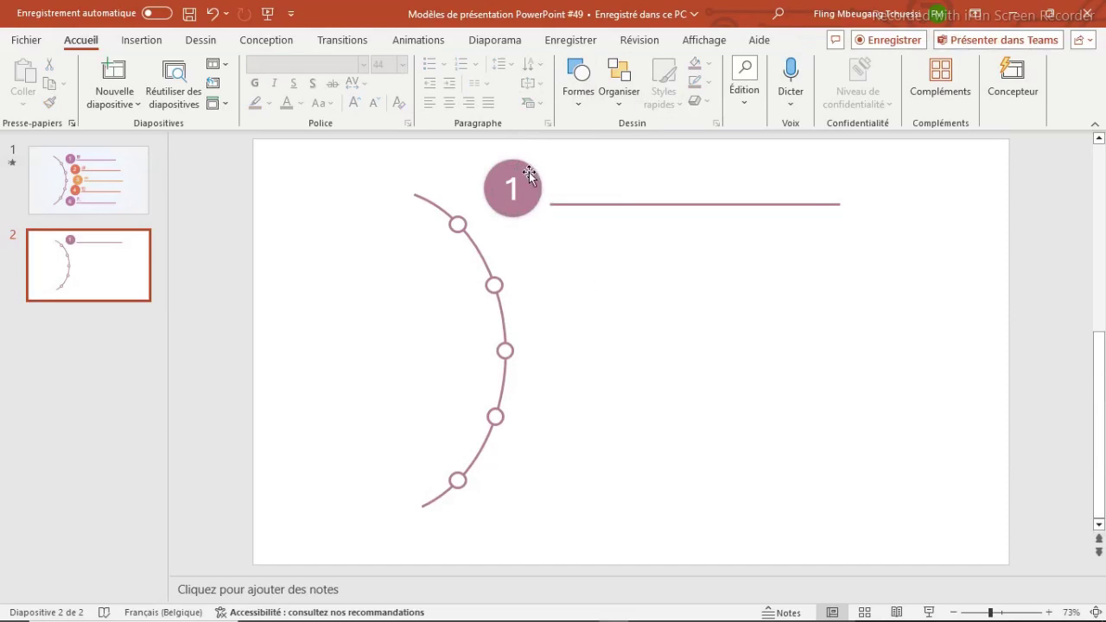
# Nudge the horizontal line closer to the numbered circle
pyautogui.moveTo(584, 254)
pyautogui.mouseDown()
pyautogui.moveTo(434, 97)
pyautogui.moveTo(473, 103)
pyautogui.mouseUp()
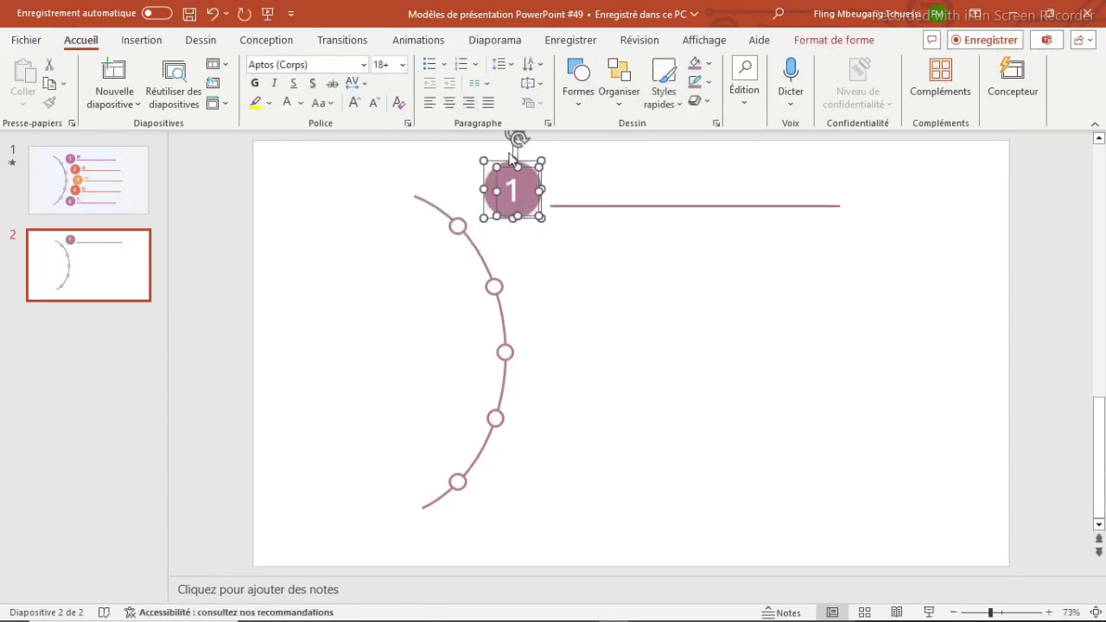
pyautogui.press('Escape')
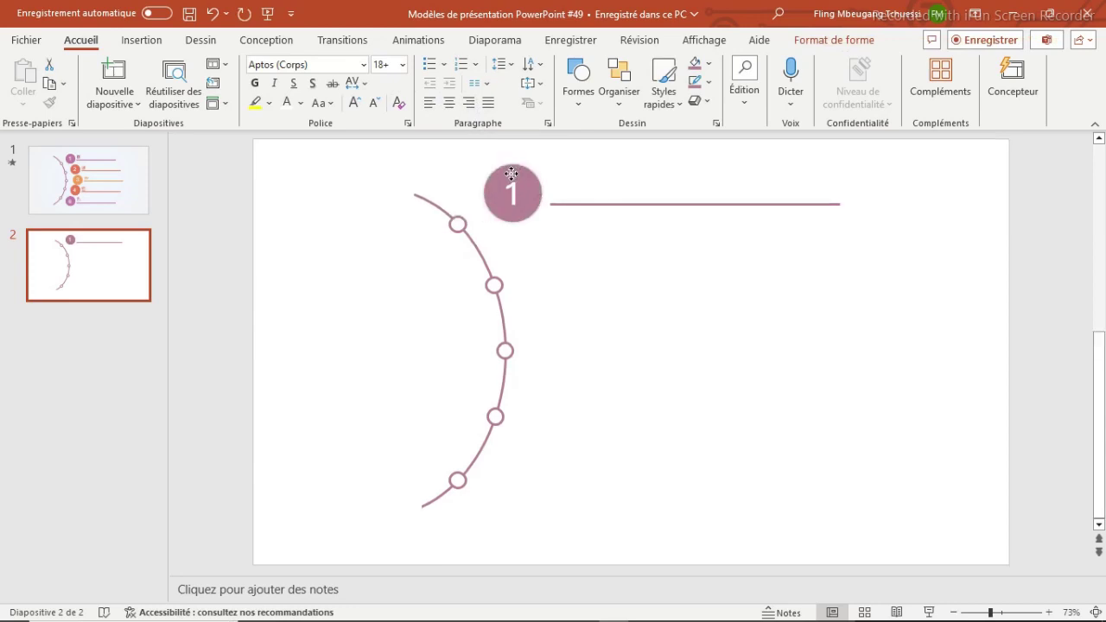
pyautogui.click(511, 173)
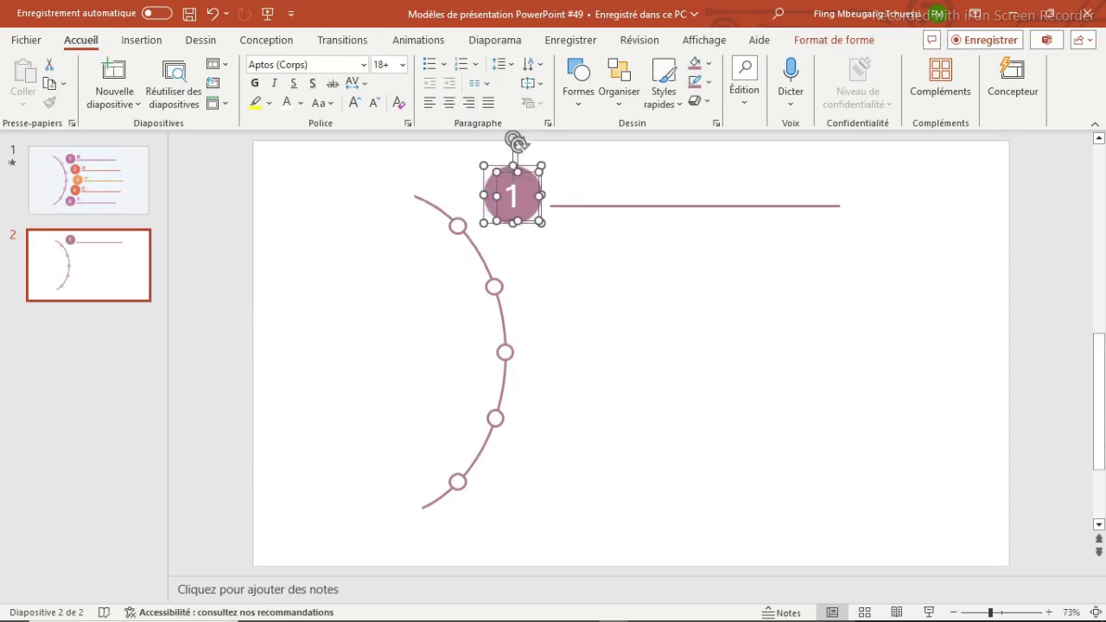
pyautogui.click(628, 205)
pyautogui.hotkey('ctrl', 'z')
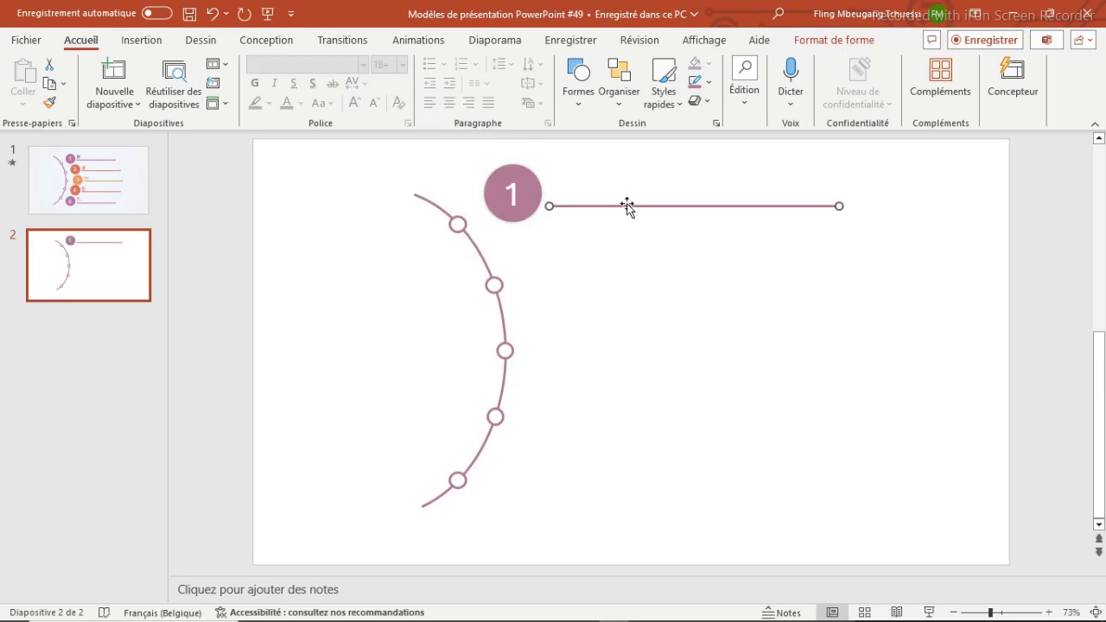
pyautogui.moveTo(618, 205); pyautogui.dragTo(621, 205)
pyautogui.click(633, 234)
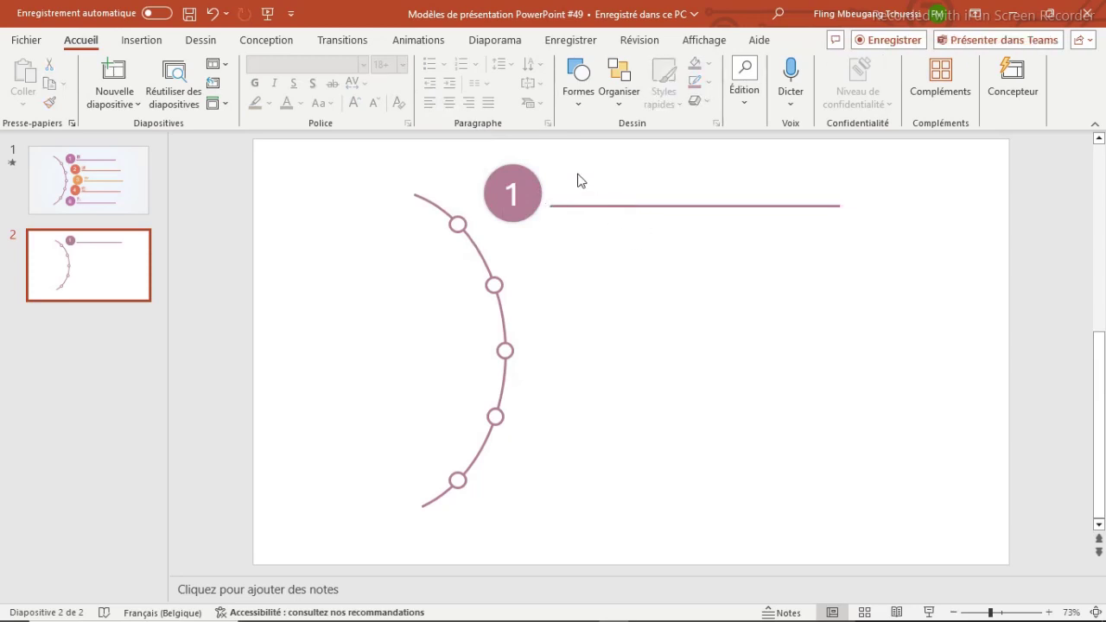
# Insert the contact-card icon from the icon library and move it beside the numbered circle
pyautogui.click(150, 45)
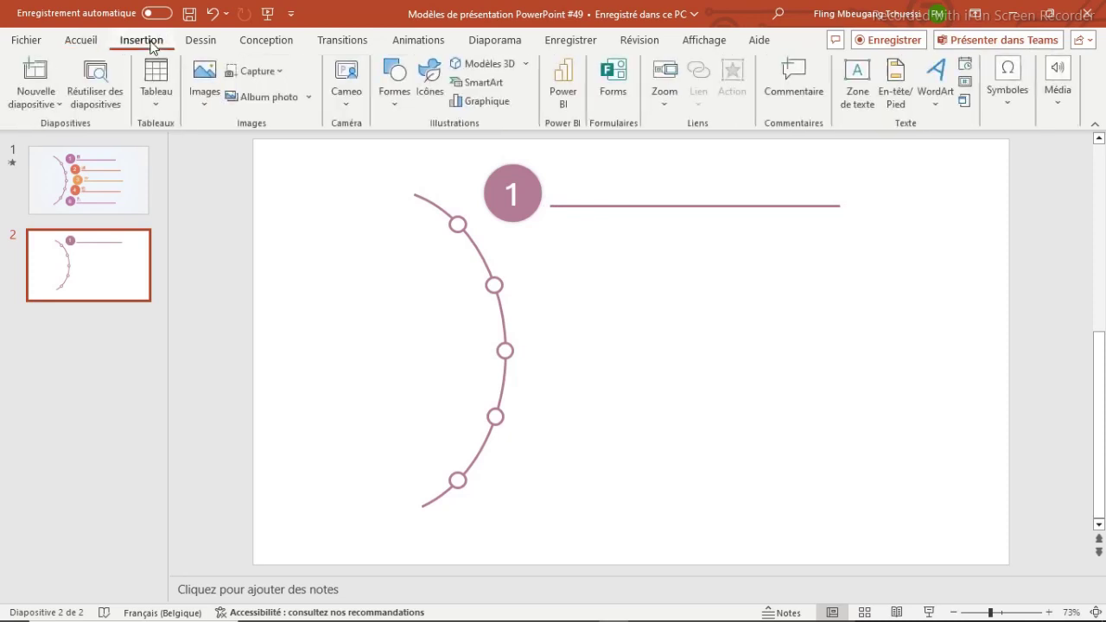
pyautogui.click(432, 77)
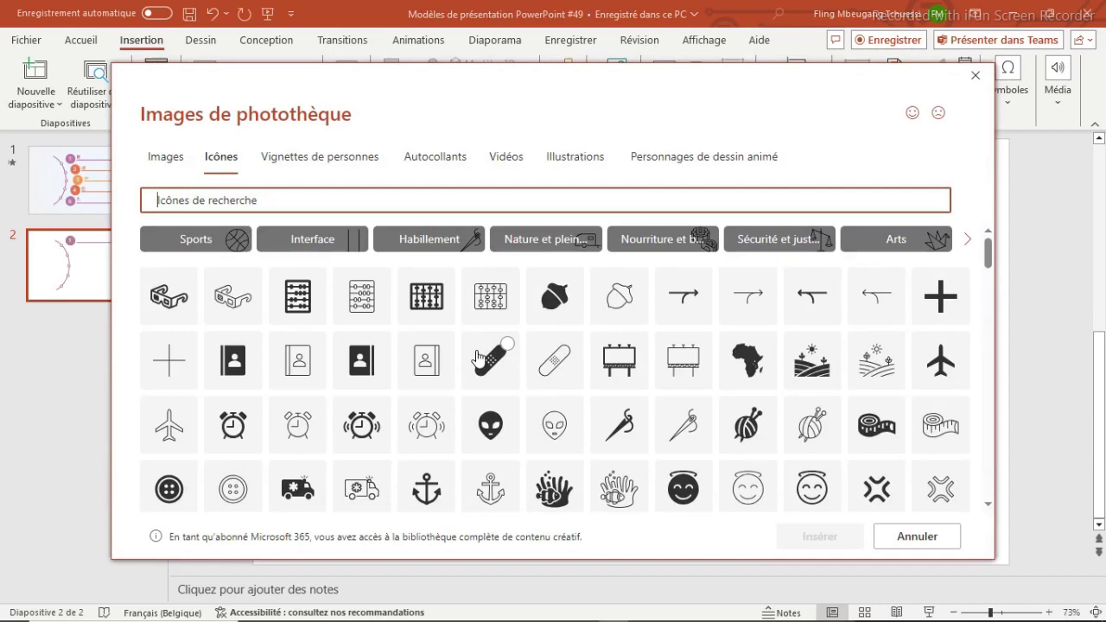
pyautogui.click(355, 359)
pyautogui.click(820, 537)
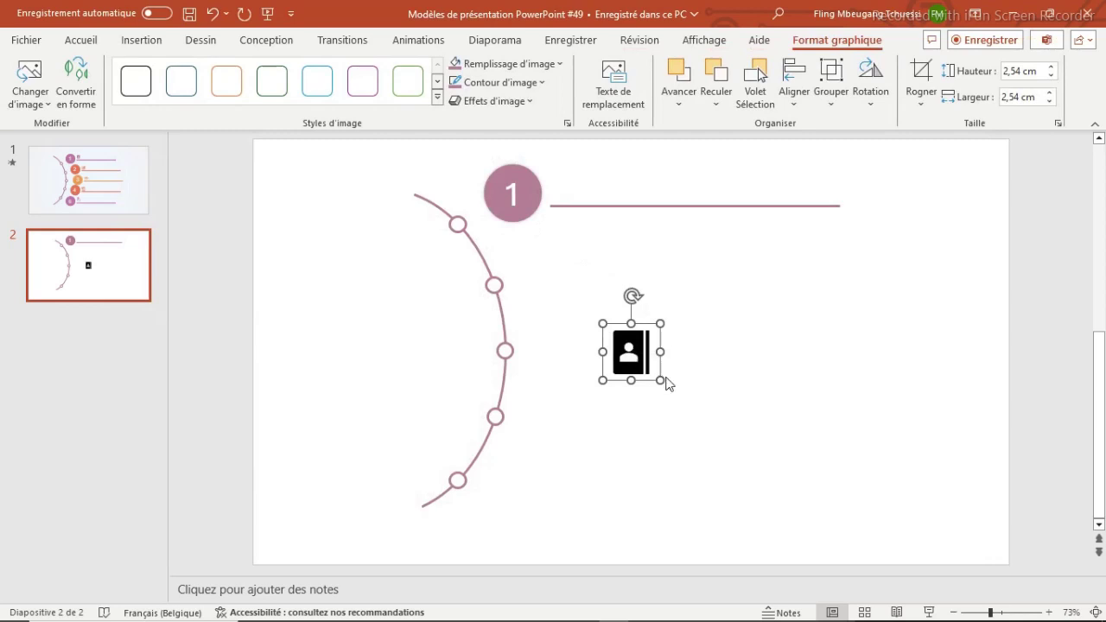
pyautogui.moveTo(637, 353)
pyautogui.mouseDown()
pyautogui.moveTo(646, 348)
pyautogui.moveTo(587, 210)
pyautogui.moveTo(565, 188)
pyautogui.mouseUp()
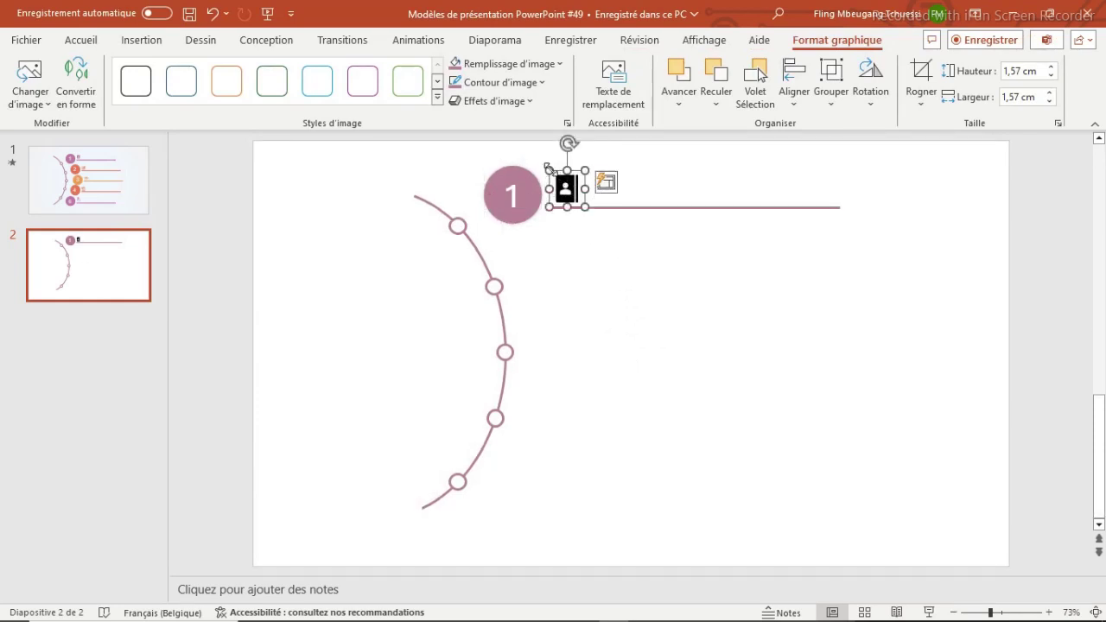
# Colour the contact icon mauve and shrink it to 1,52 cm
pyautogui.click(550, 66)
pyautogui.click(456, 264)
pyautogui.click(679, 234)
pyautogui.click(565, 186)
pyautogui.moveTo(549, 173); pyautogui.dragTo(551, 174)
pyautogui.click(637, 244)
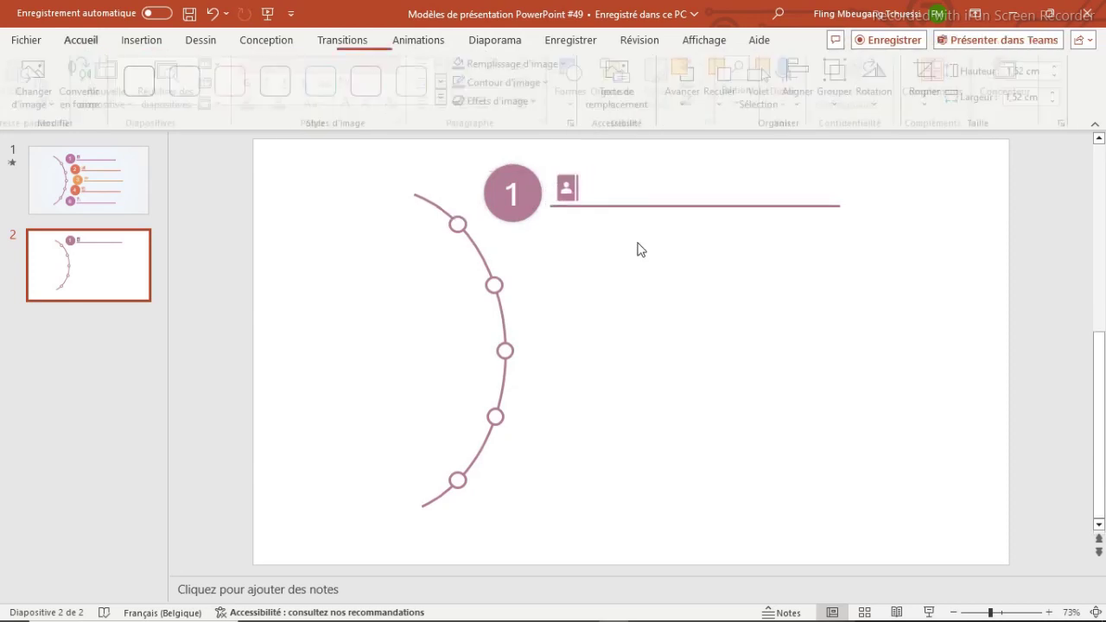
pyautogui.click(568, 181)
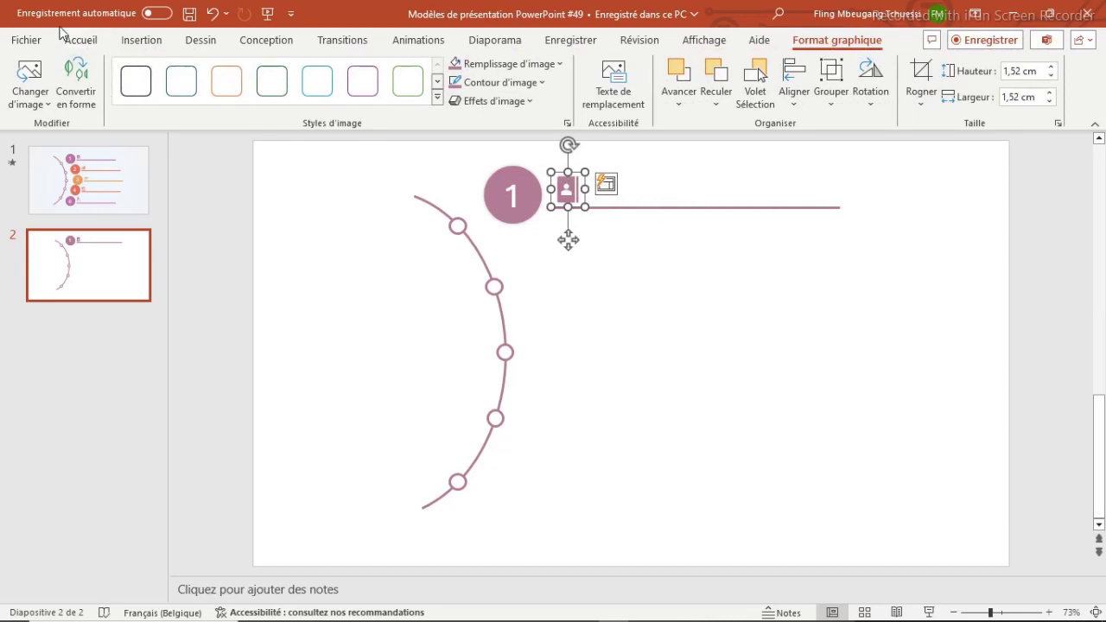
pyautogui.click(145, 43)
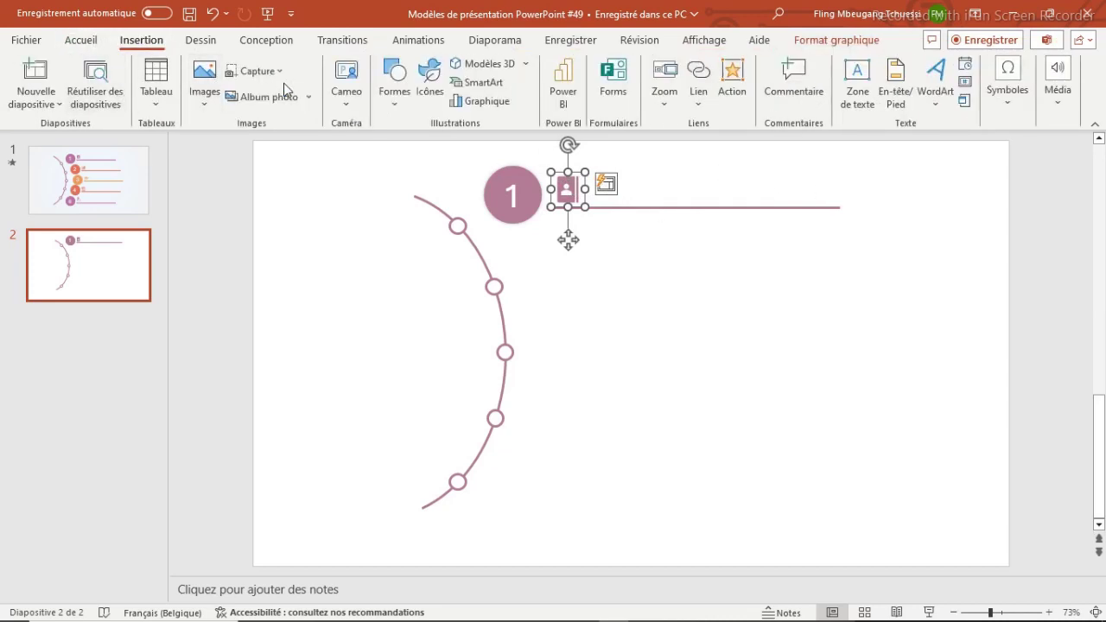
pyautogui.click(395, 87)
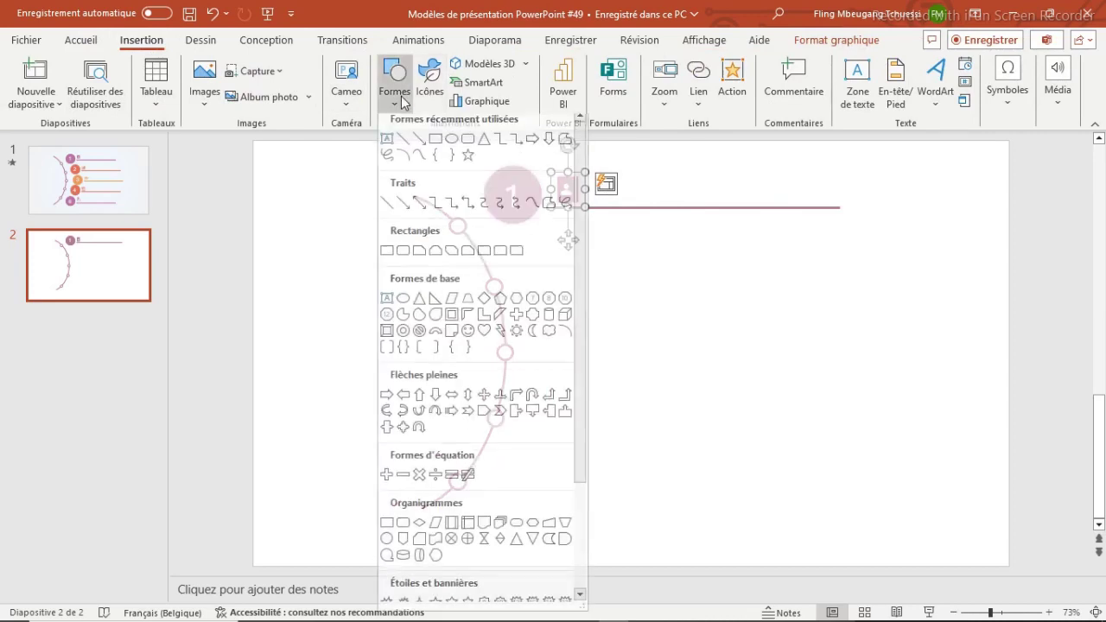
# Draw a text box reading 'Mon titre 1', narrow it, and place it beside the icon
pyautogui.click(387, 148)
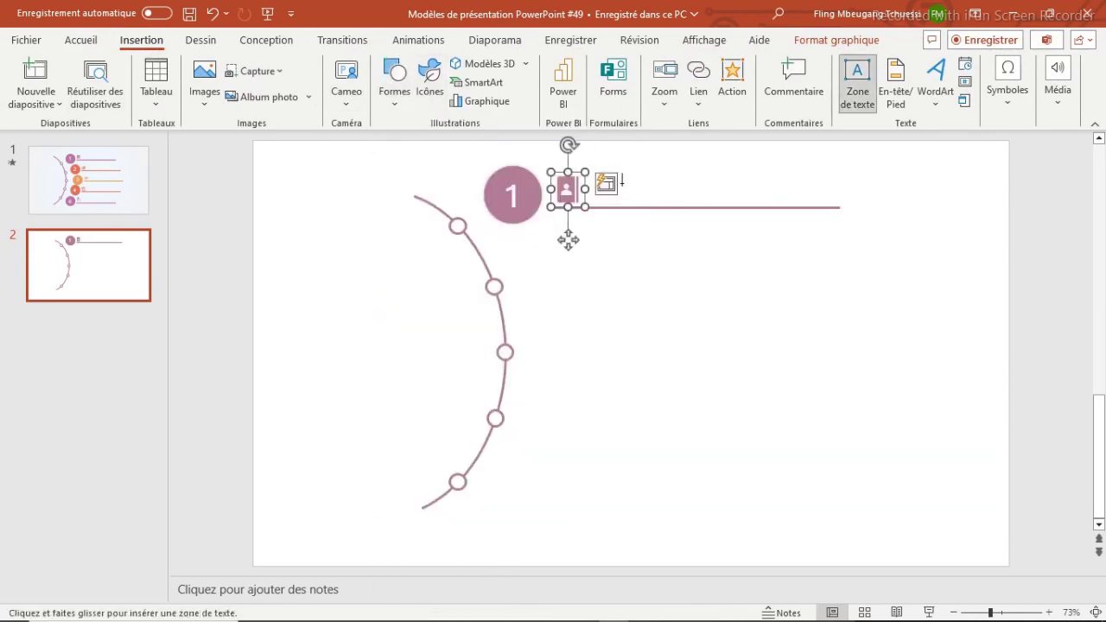
pyautogui.moveTo(624, 177); pyautogui.dragTo(815, 206)
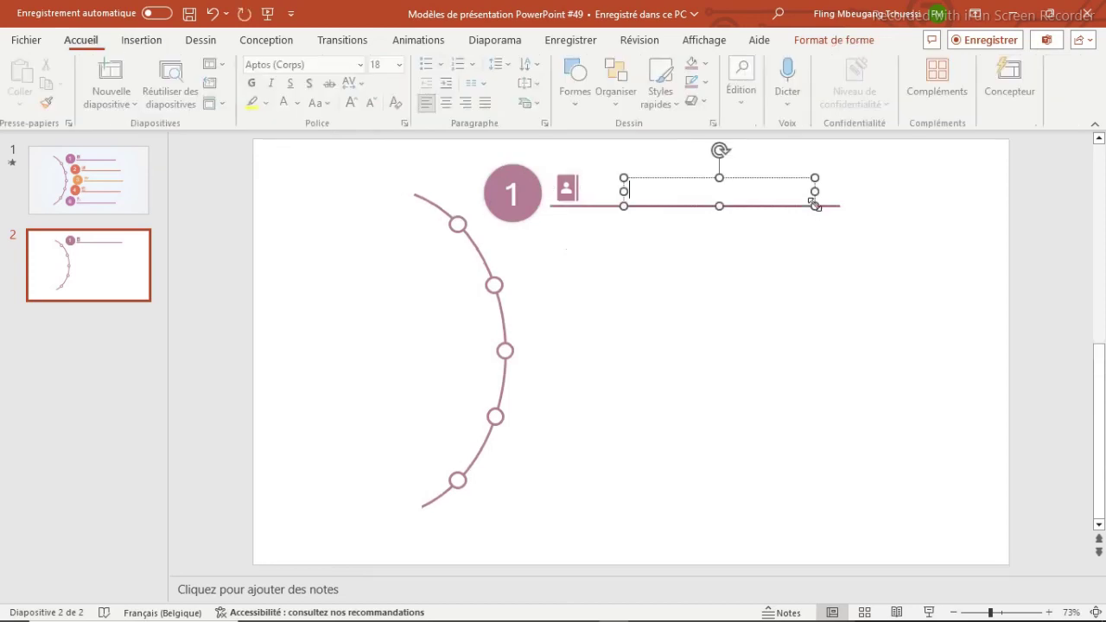
pyautogui.write('jhg')
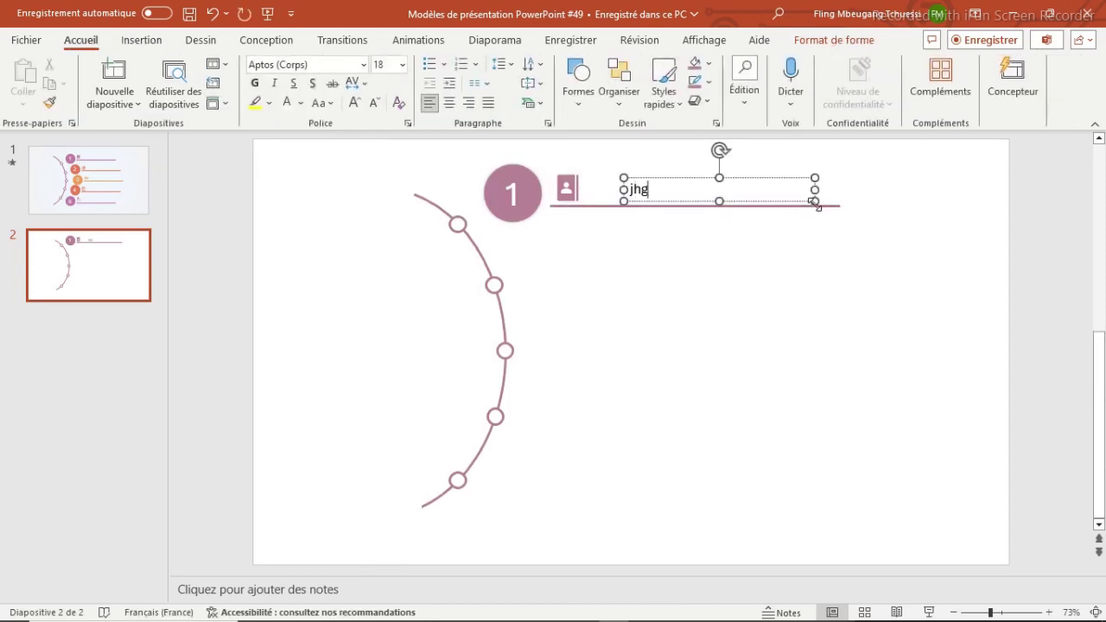
pyautogui.write('Mon titre 1')
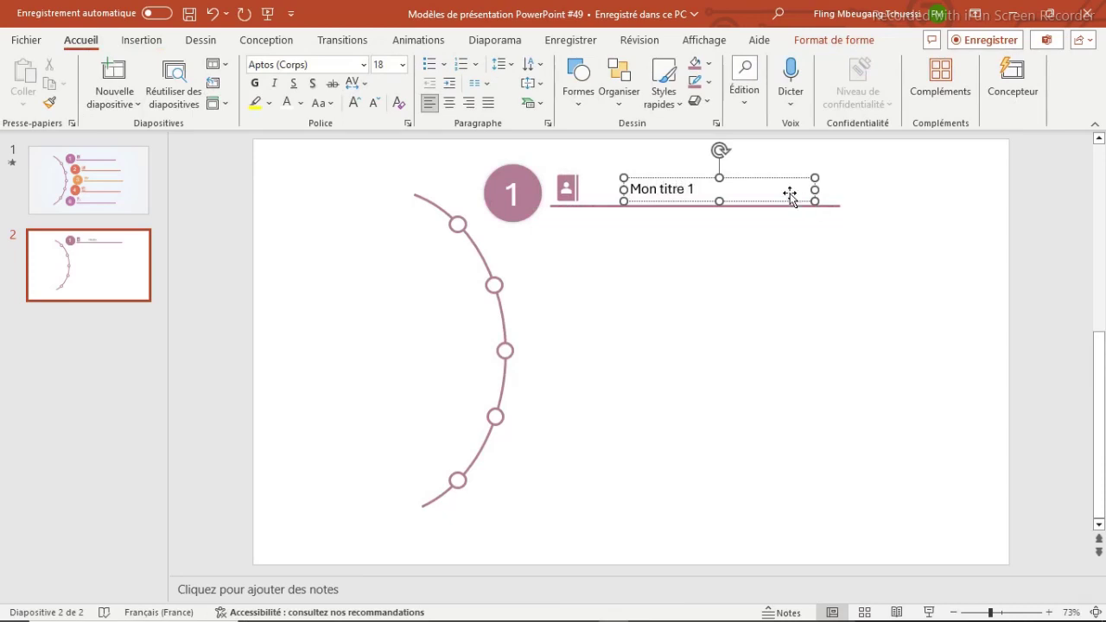
pyautogui.click(736, 178)
pyautogui.moveTo(815, 189); pyautogui.dragTo(720, 190)
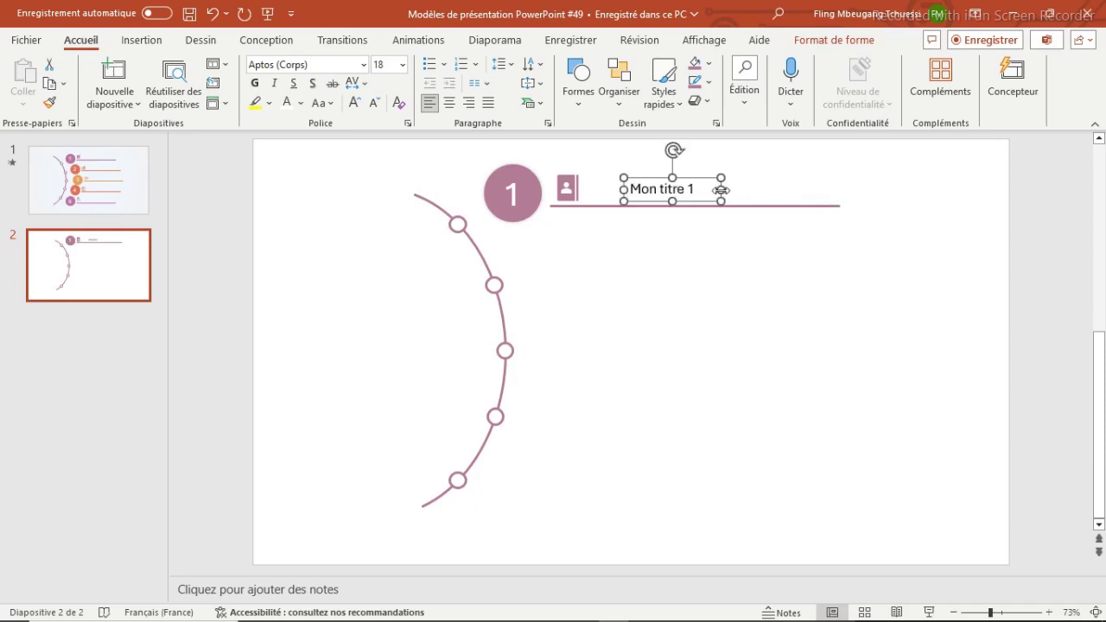
pyautogui.moveTo(638, 176); pyautogui.dragTo(599, 176)
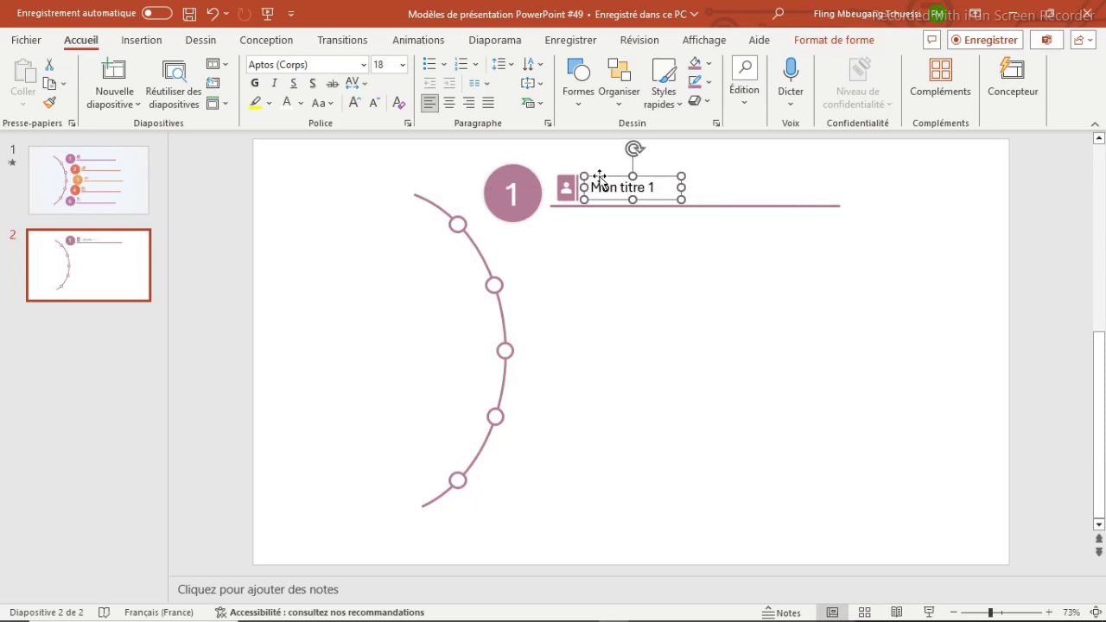
pyautogui.click(637, 262)
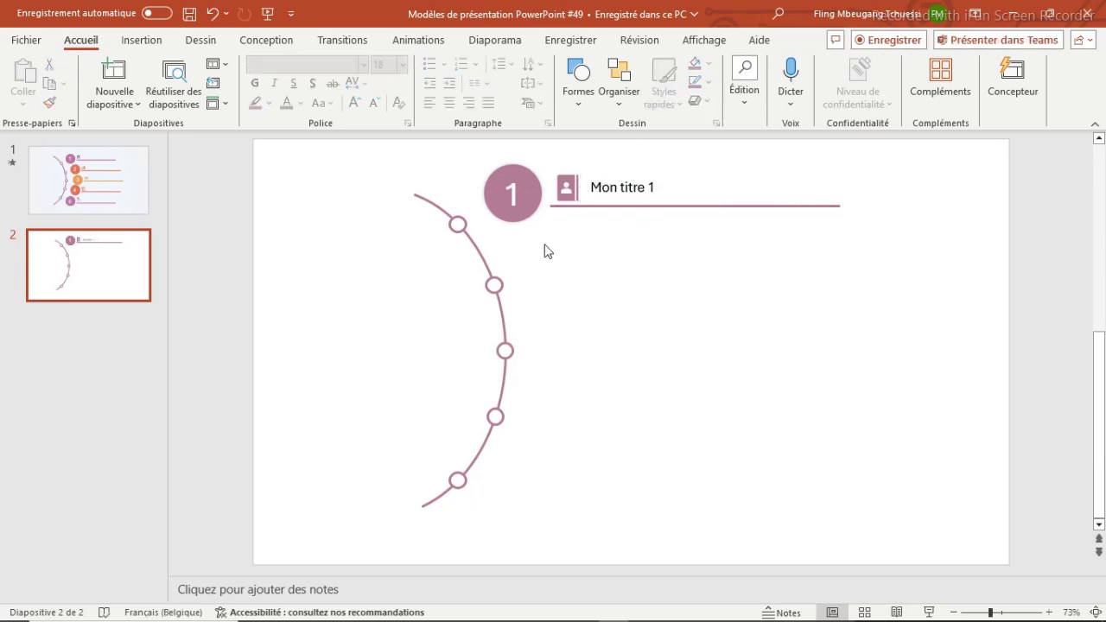
# Group the number 1 circle, icon and line into one 15,91 × 2,54 cm object
pyautogui.click(530, 206)
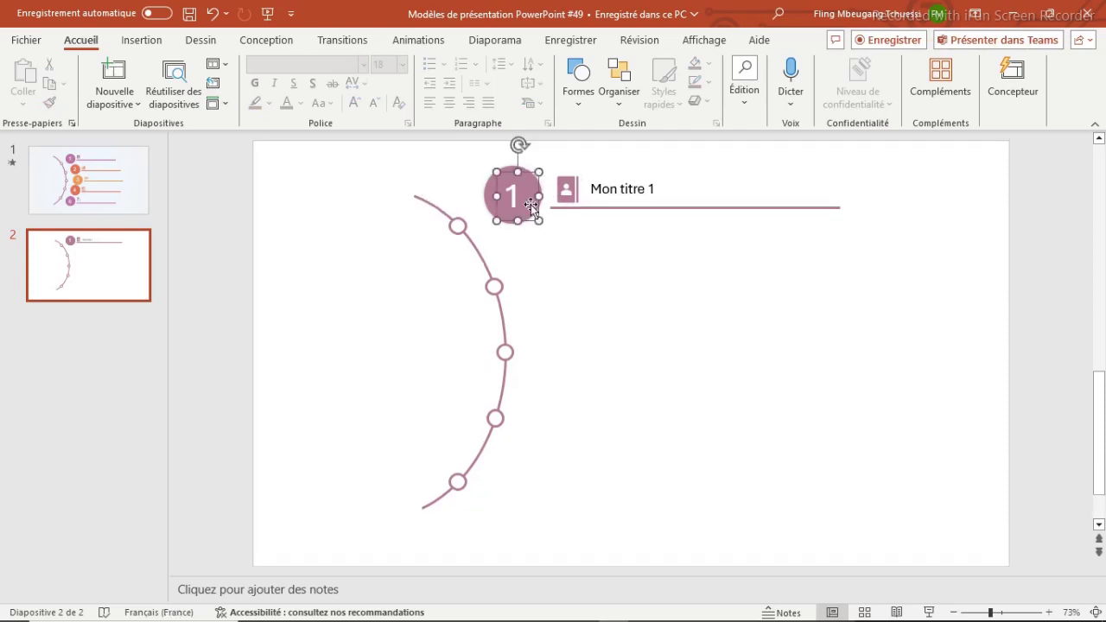
pyautogui.click(488, 199)
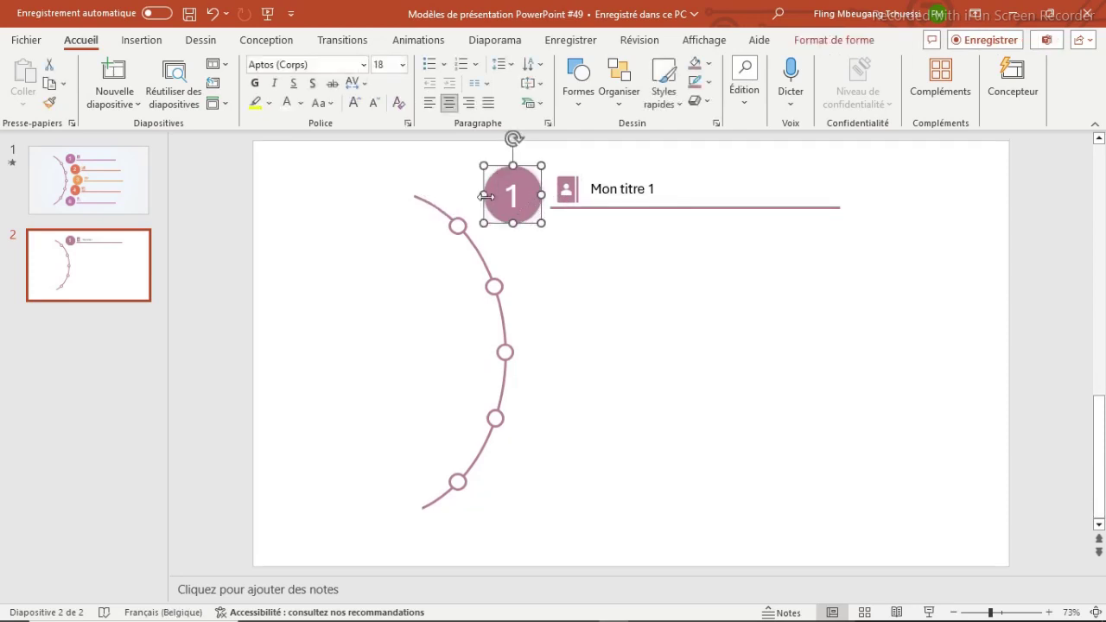
pyautogui.keyDown('shift'); pyautogui.click(665, 209); pyautogui.keyUp('shift')
pyautogui.click(835, 40)
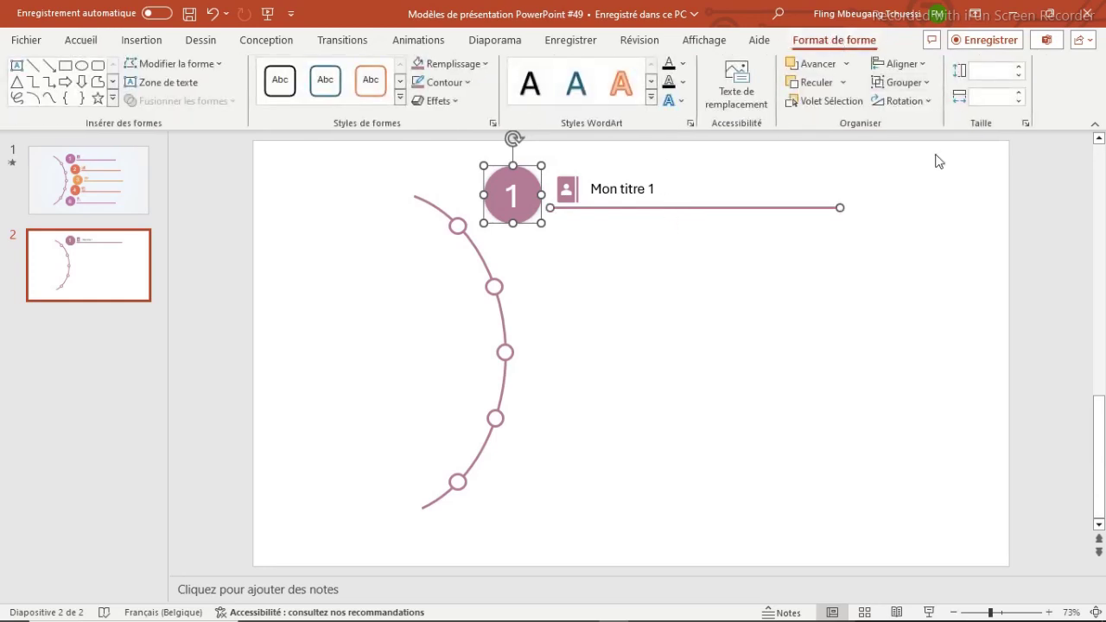
pyautogui.click(902, 83)
pyautogui.click(911, 105)
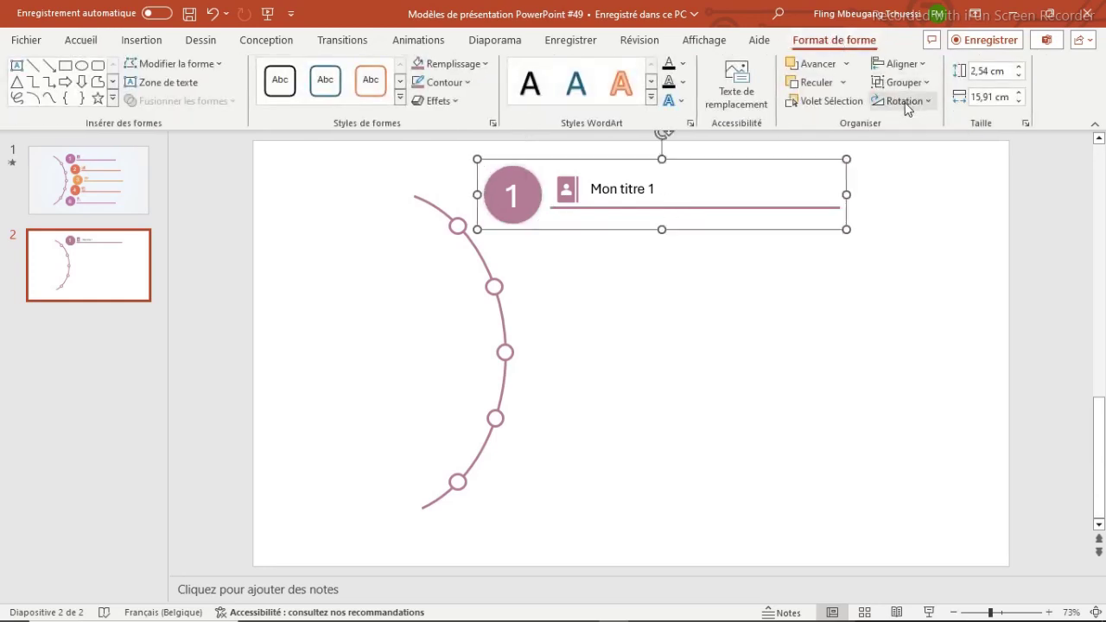
pyautogui.click(604, 285)
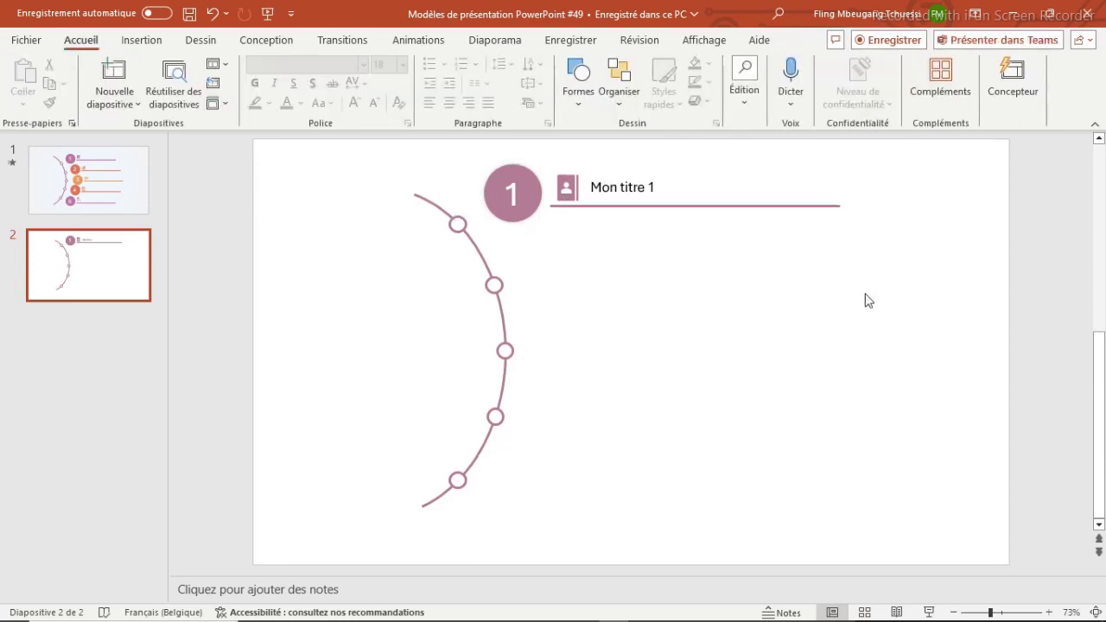
pyautogui.click(704, 206)
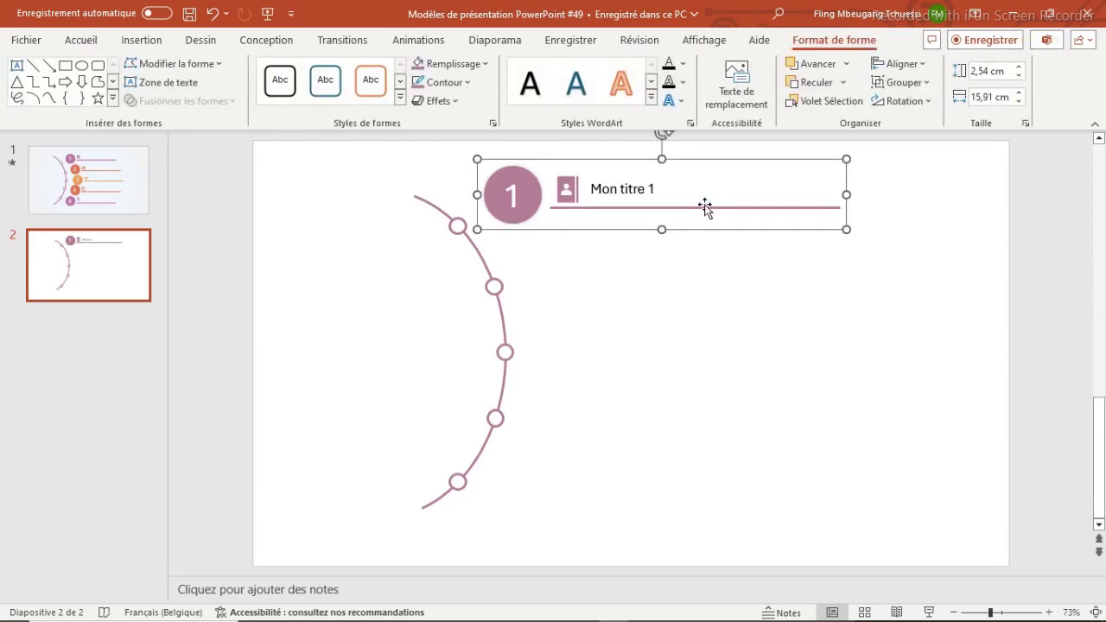
pyautogui.click(512, 195)
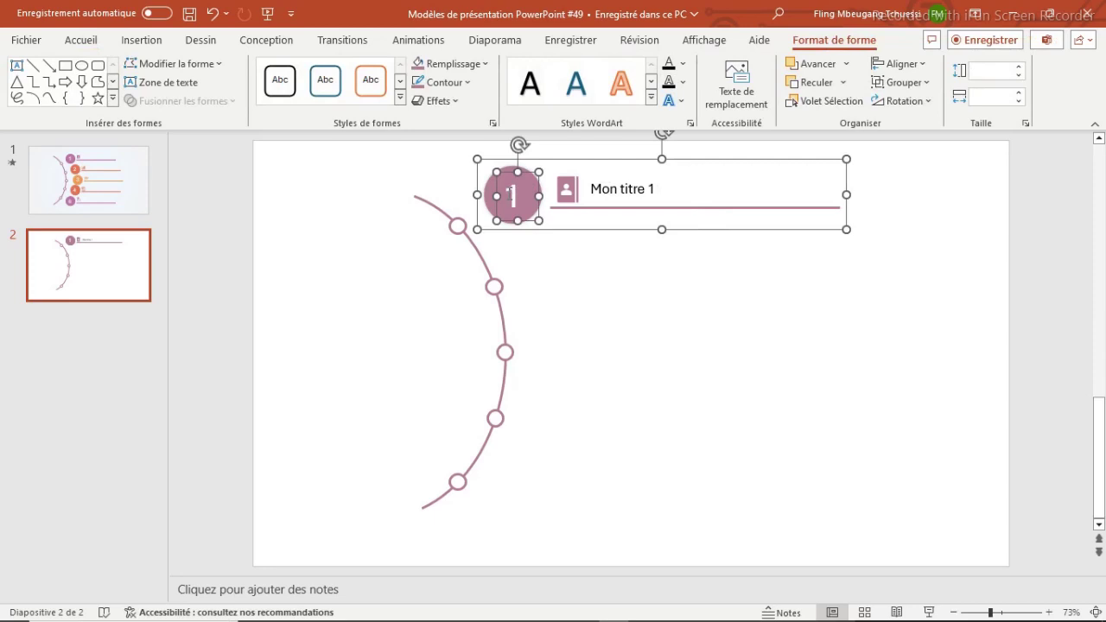
# Duplicate the circle and icon with Ctrl+D and move the copy below the first row
pyautogui.keyDown('shift'); pyautogui.click(565, 187); pyautogui.keyUp('shift')
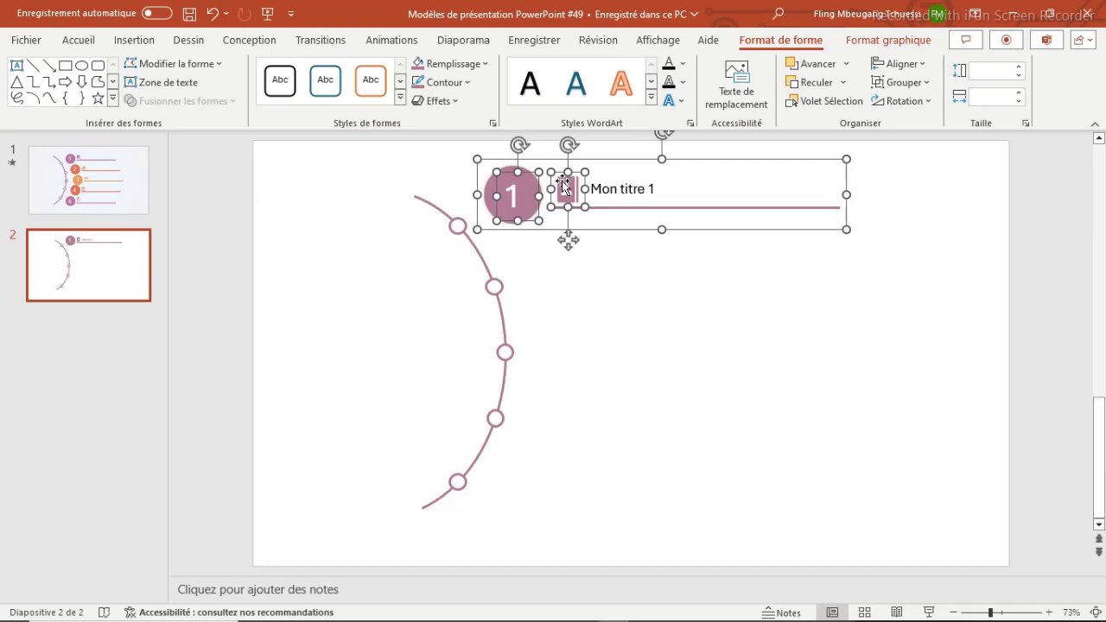
pyautogui.hotkey('ctrl', 'd')
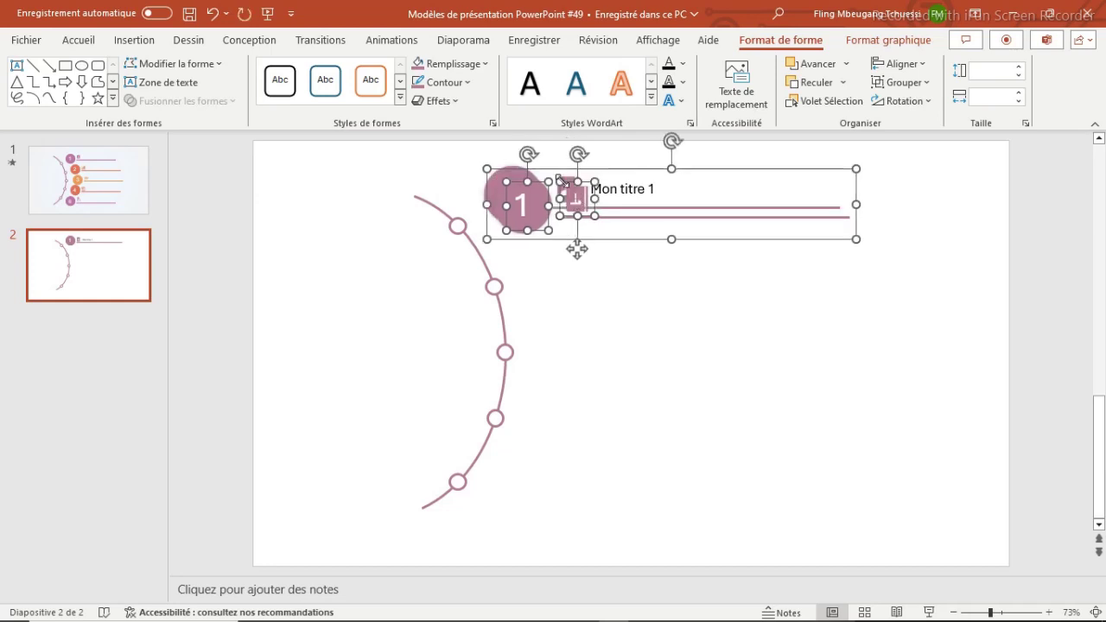
pyautogui.moveTo(577, 250)
pyautogui.mouseDown()
pyautogui.moveTo(661, 249)
pyautogui.moveTo(652, 235)
pyautogui.mouseUp()
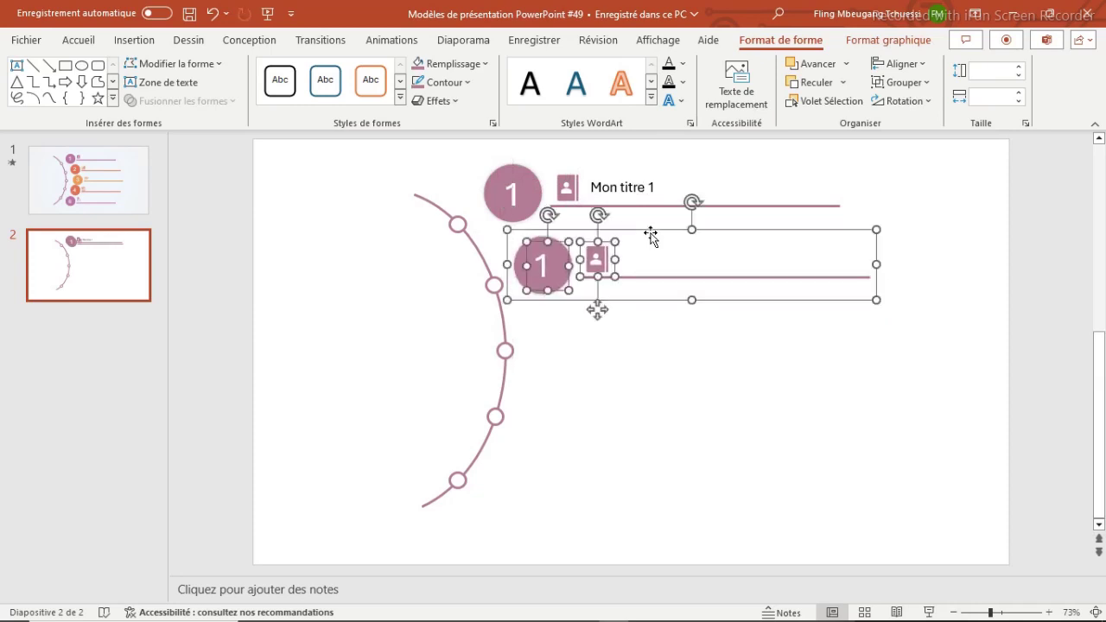
# Nudge the first row's circle, icon and title down slightly, then delete the Mon titre 1 text box
pyautogui.click(635, 208)
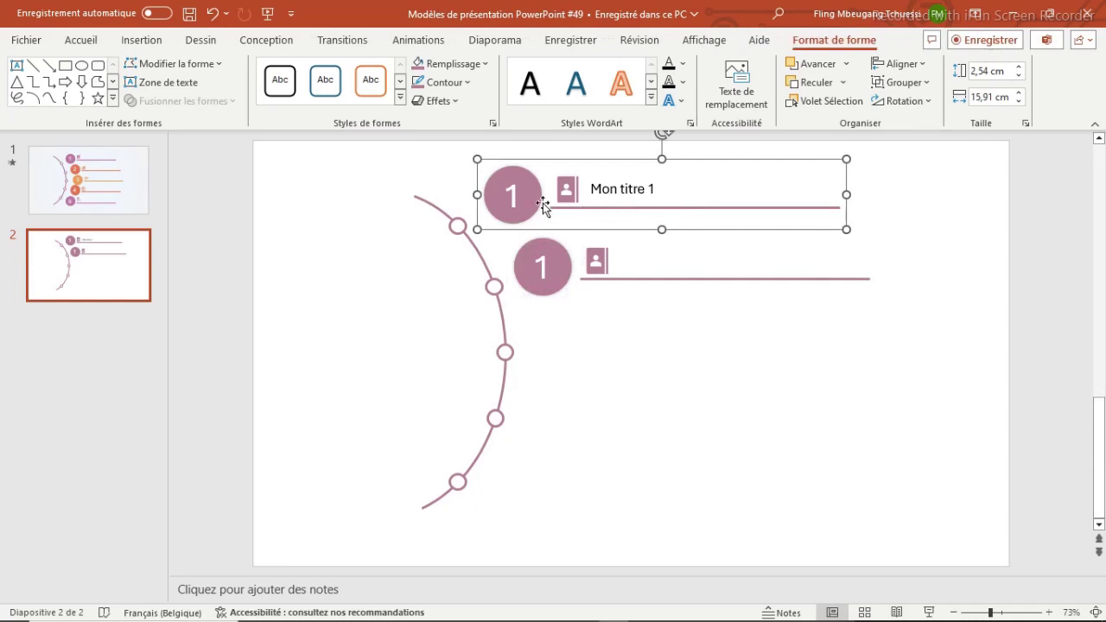
pyautogui.click(513, 197)
pyautogui.keyDown('shift'); pyautogui.click(571, 187); pyautogui.keyUp('shift')
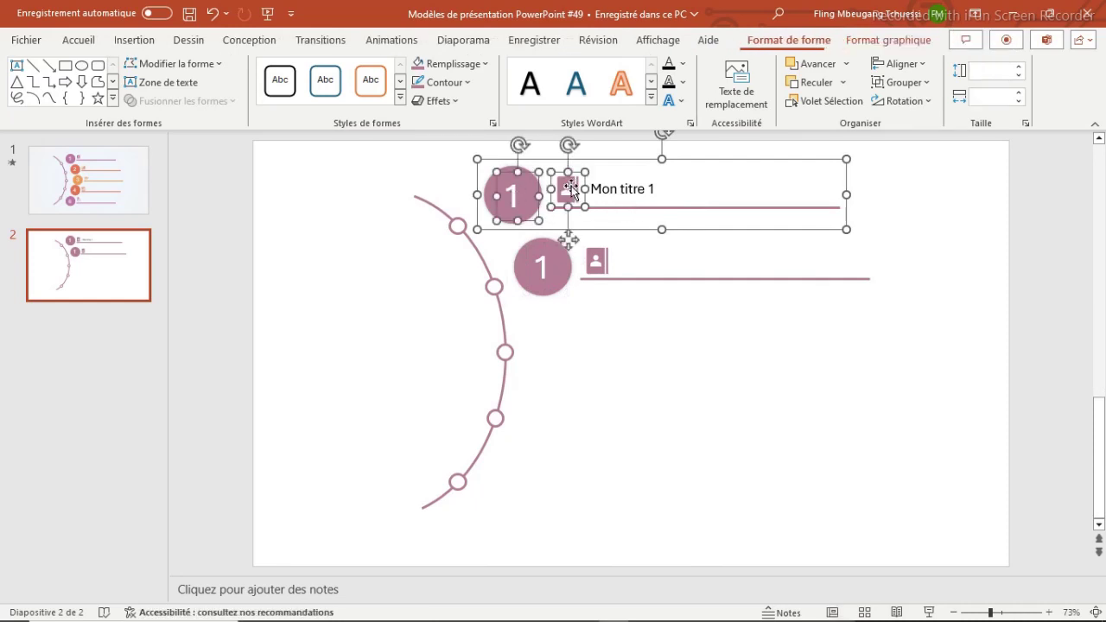
pyautogui.keyDown('shift'); pyautogui.click(628, 188); pyautogui.keyUp('shift')
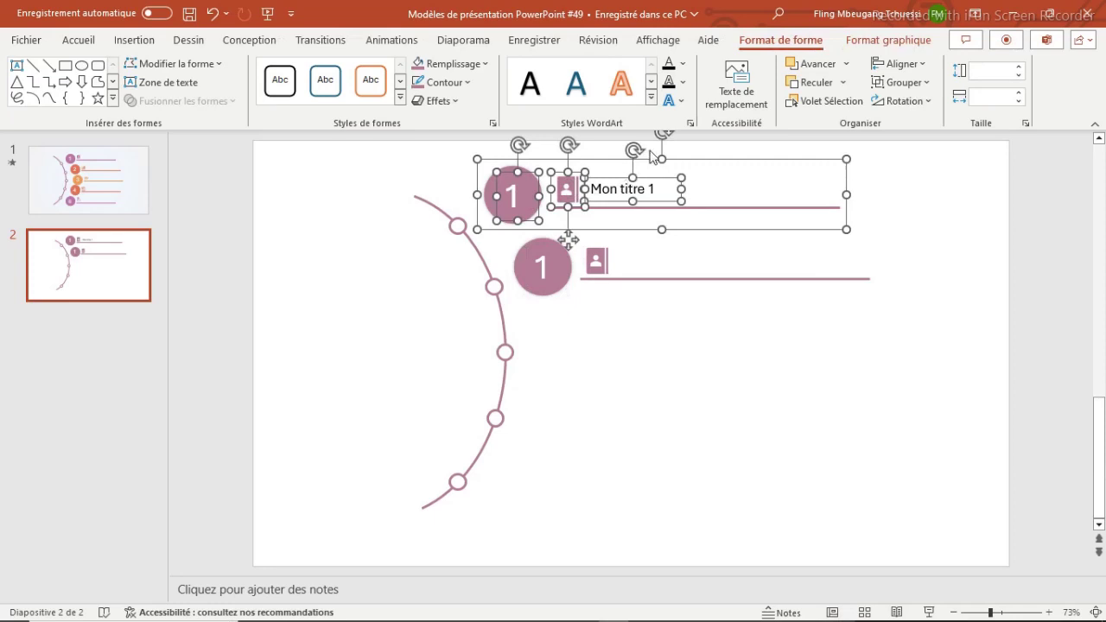
pyautogui.press('Down')
pyautogui.press('Down')
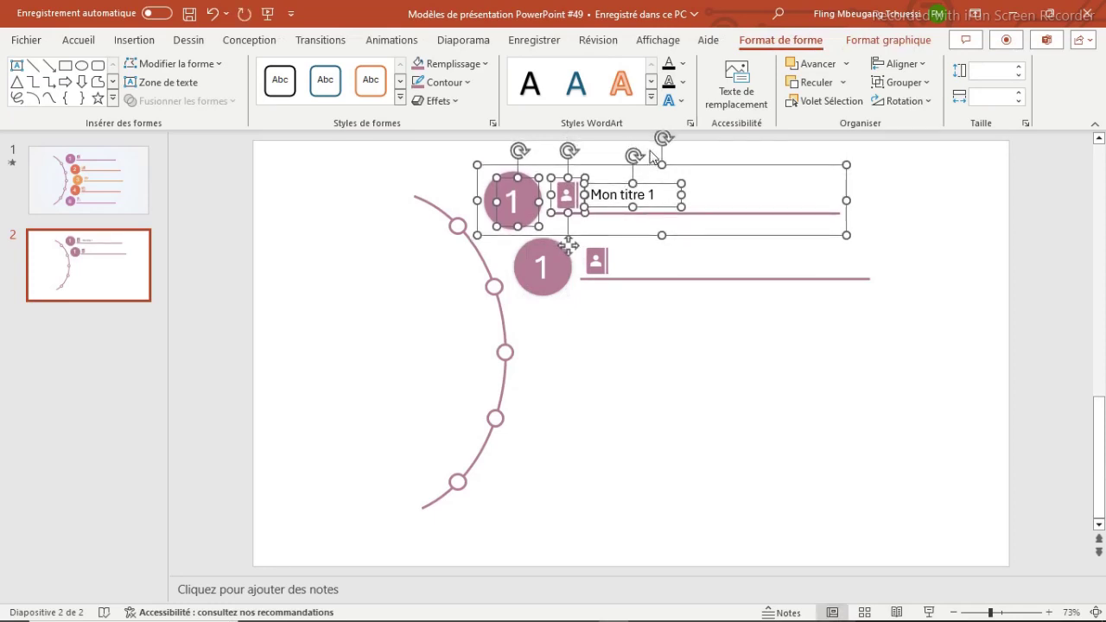
pyautogui.click(689, 304)
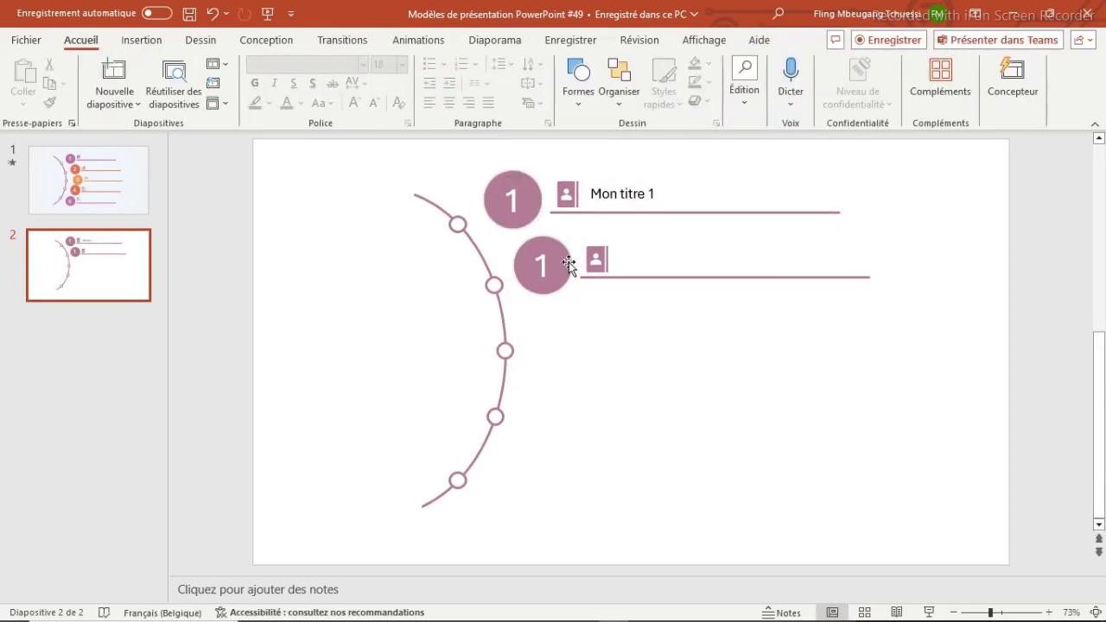
pyautogui.click(617, 194)
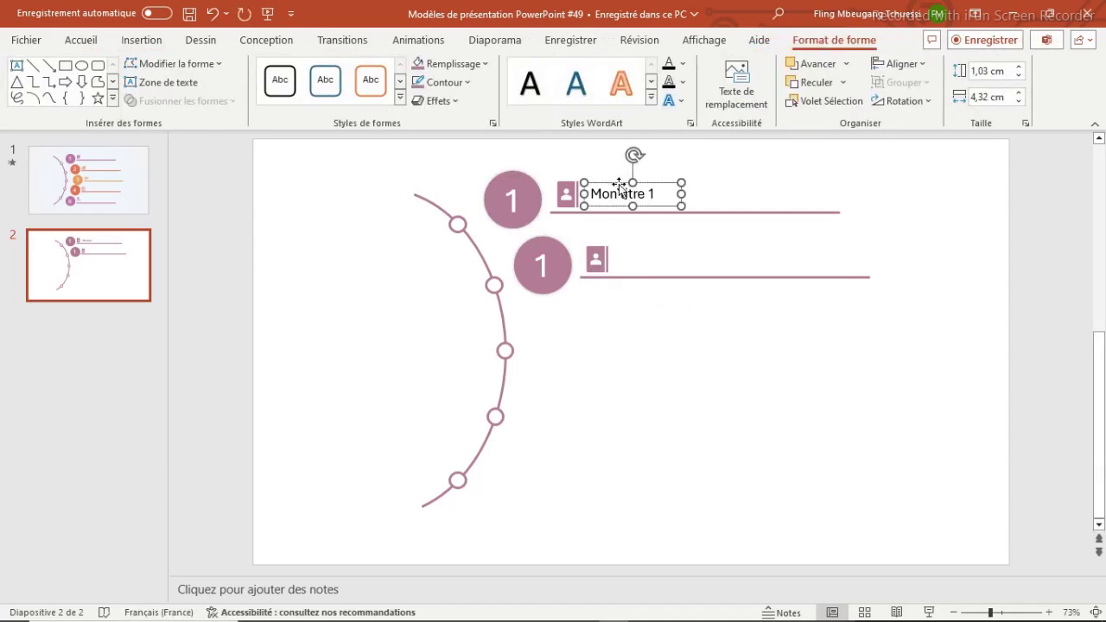
pyautogui.press('Delete')
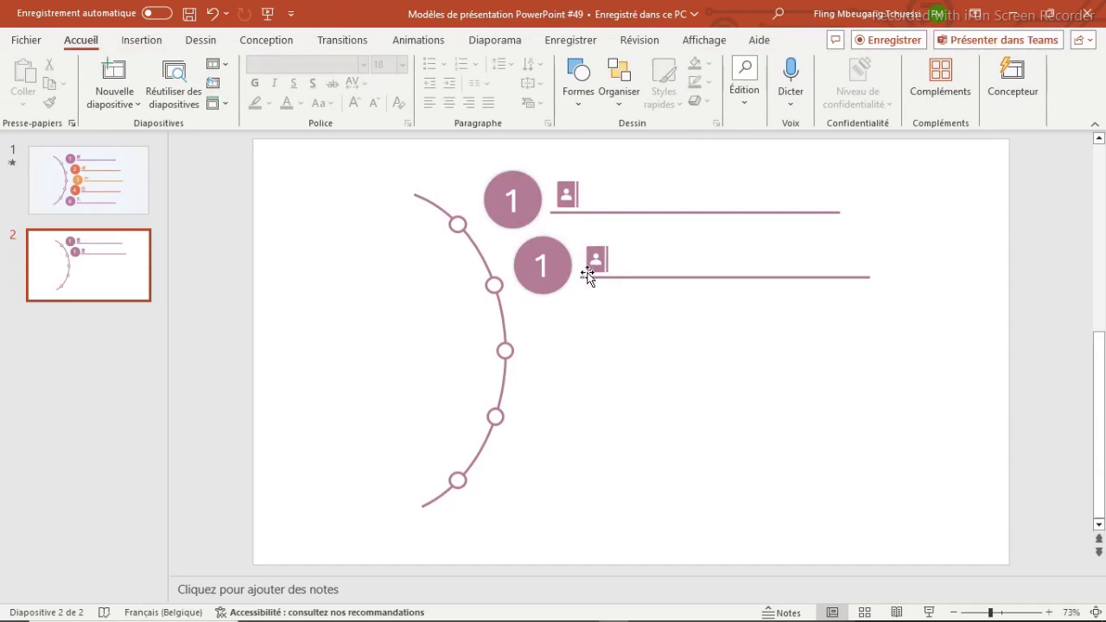
# Duplicate the second row into a third row and space the rows evenly
pyautogui.click(552, 268)
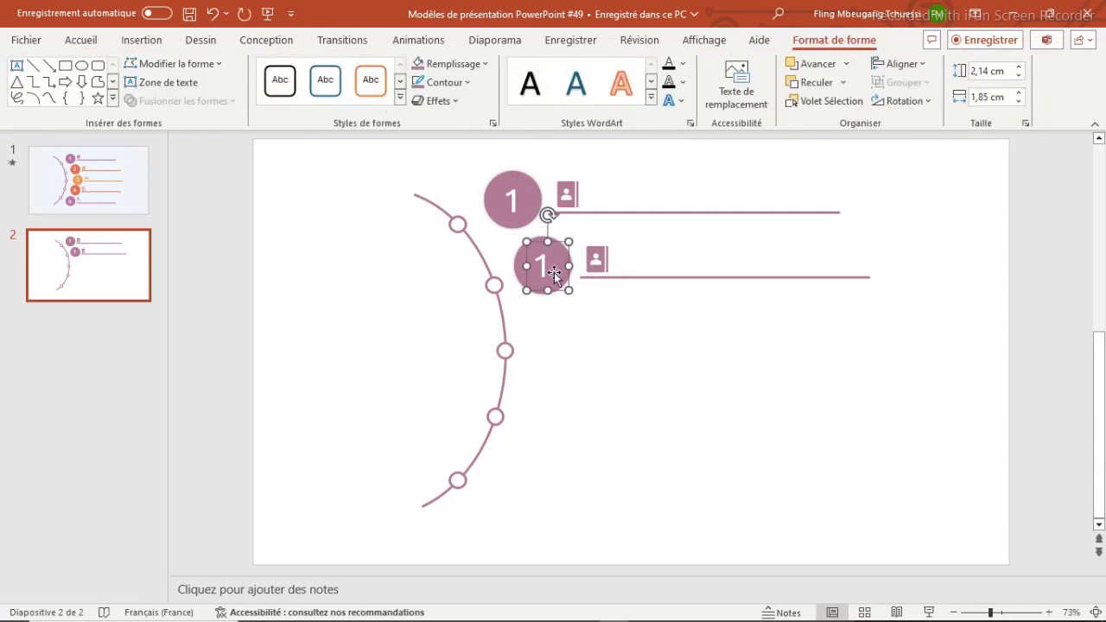
pyautogui.moveTo(910, 328)
pyautogui.mouseDown()
pyautogui.moveTo(478, 228)
pyautogui.moveTo(504, 226)
pyautogui.mouseUp()
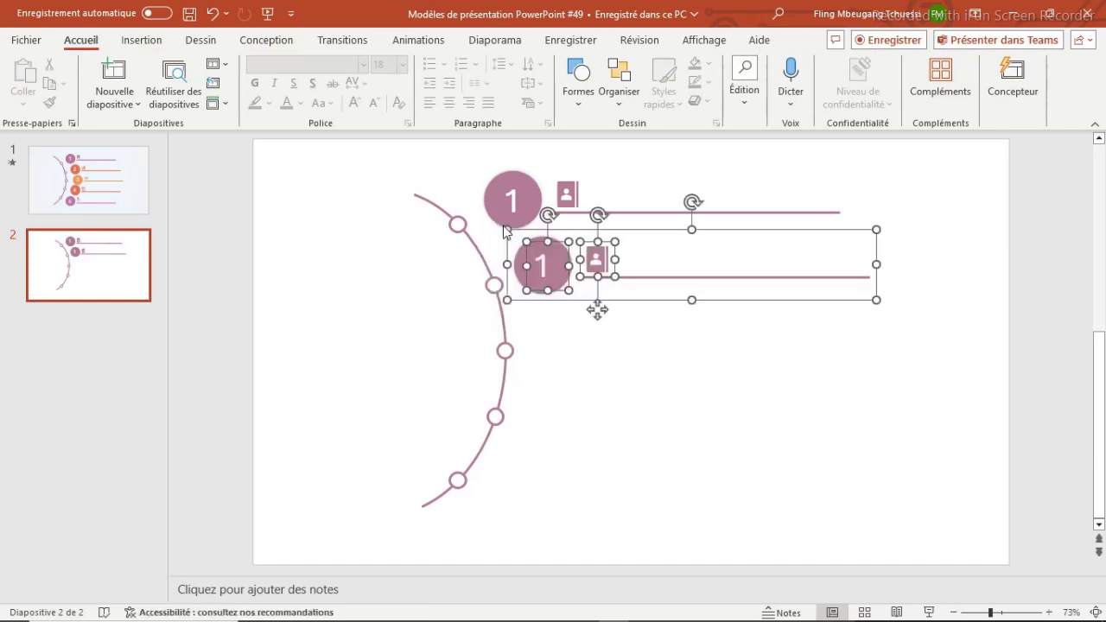
pyautogui.hotkey('ctrl', 'd')
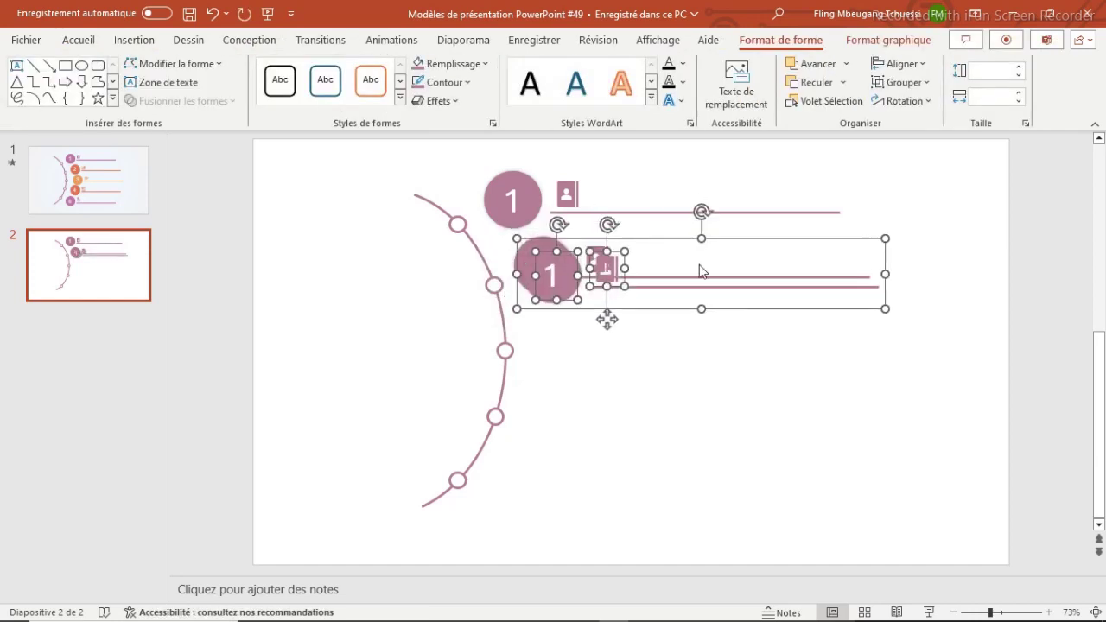
pyautogui.moveTo(679, 240); pyautogui.dragTo(680, 308)
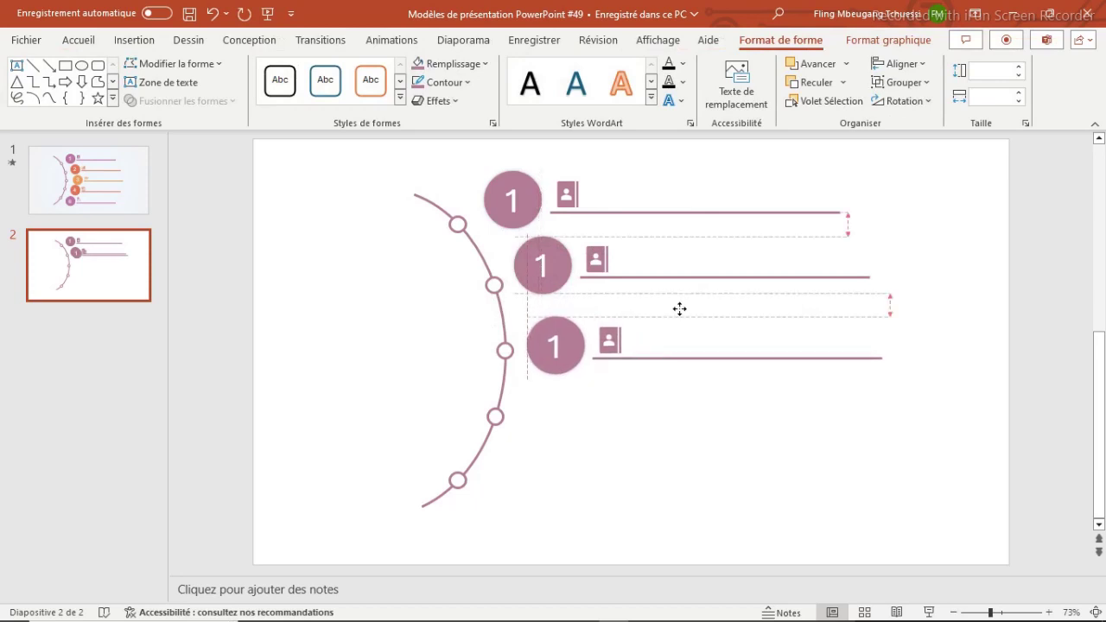
pyautogui.moveTo(680, 308); pyautogui.dragTo(679, 308)
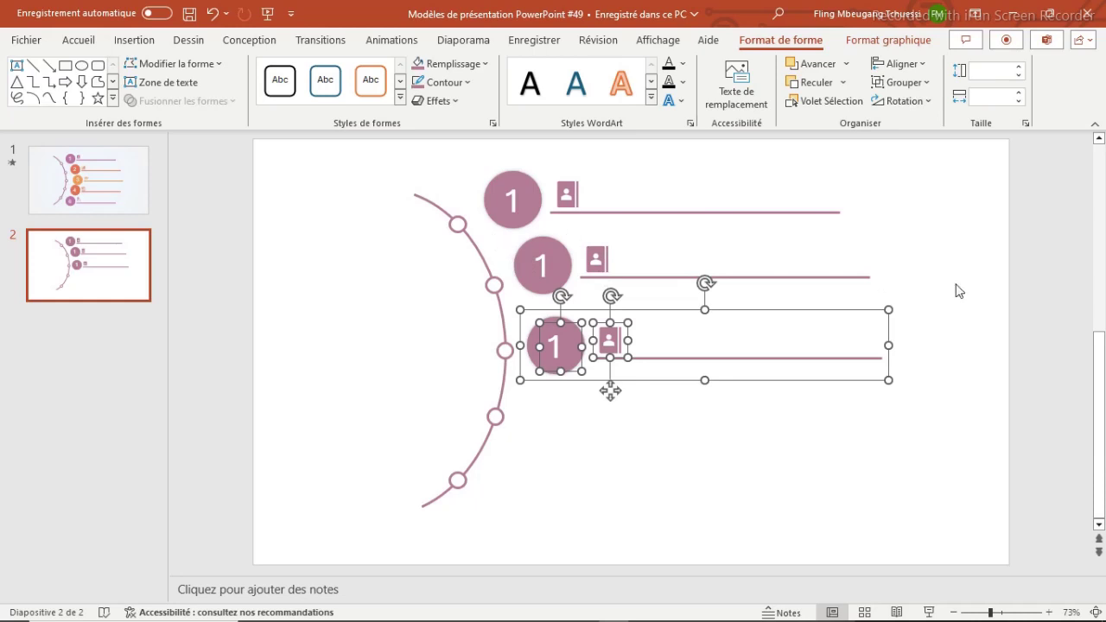
pyautogui.moveTo(962, 318); pyautogui.dragTo(501, 226)
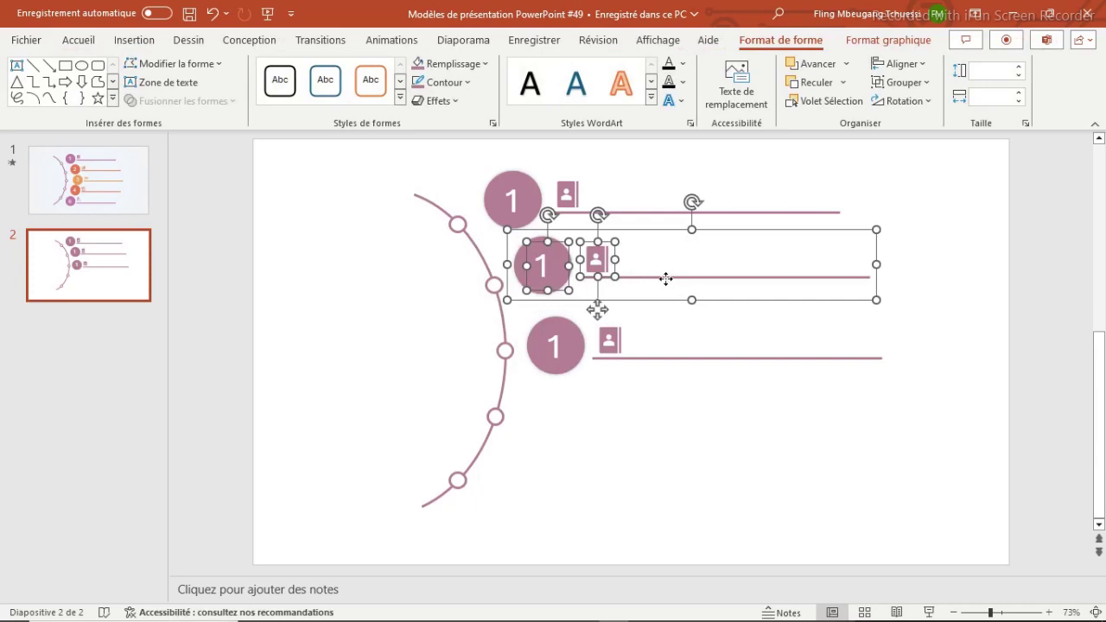
pyautogui.moveTo(665, 278); pyautogui.dragTo(665, 281)
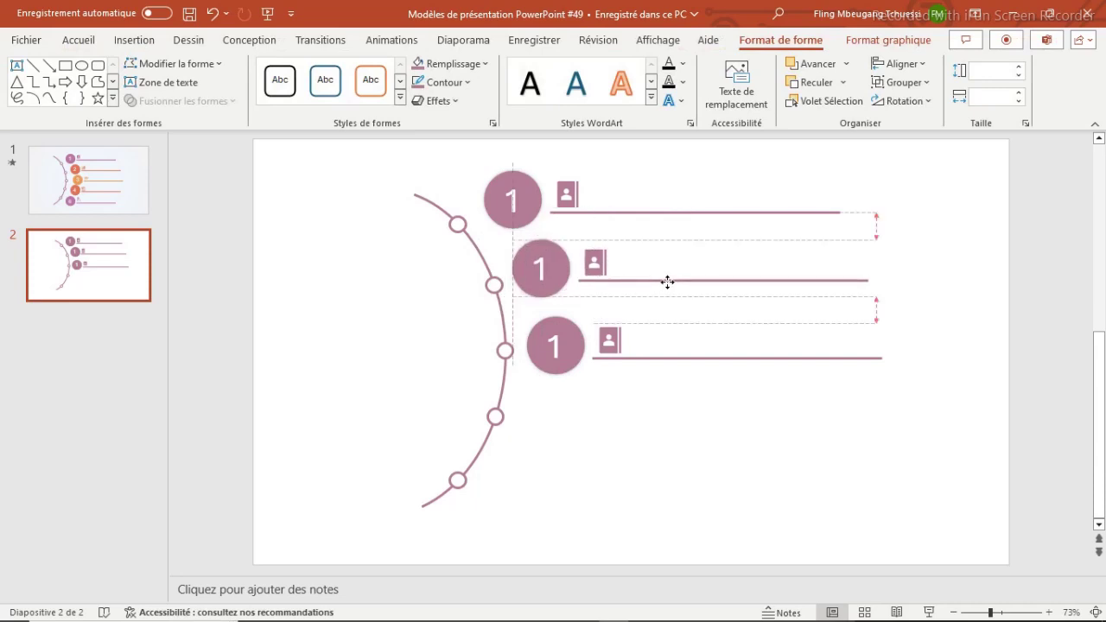
pyautogui.moveTo(669, 282); pyautogui.dragTo(669, 283)
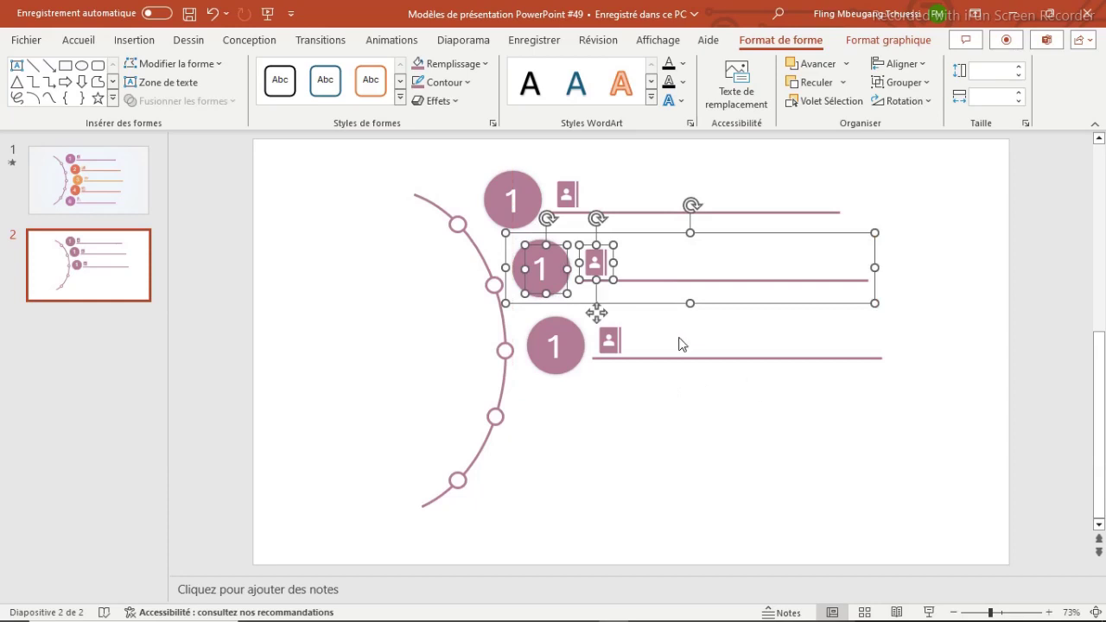
# Duplicate the third row into fourth and fifth rows, aligning the fifth at the arc's bottom
pyautogui.moveTo(922, 423); pyautogui.dragTo(497, 290)
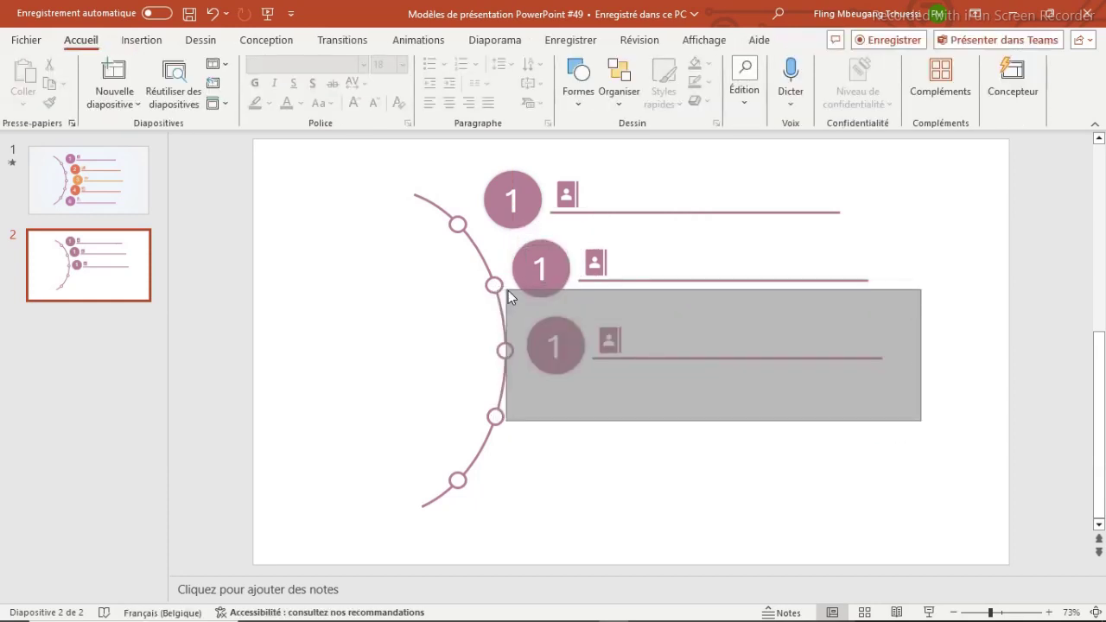
pyautogui.moveTo(495, 290); pyautogui.dragTo(508, 290)
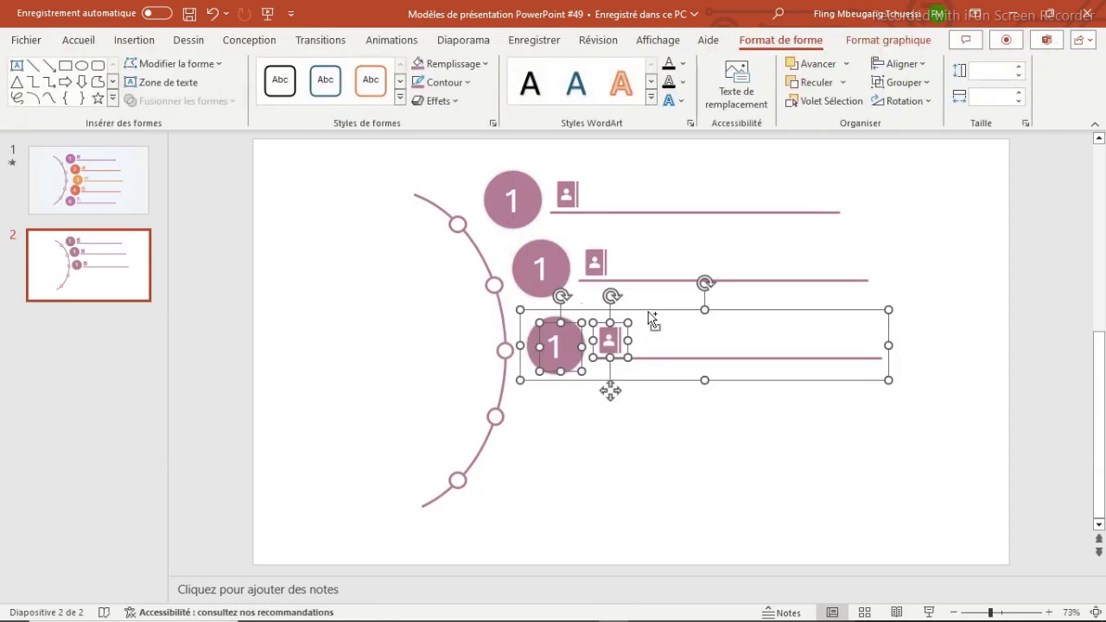
pyautogui.hotkey('ctrl', 'd')
pyautogui.moveTo(672, 321); pyautogui.dragTo(647, 390)
pyautogui.hotkey('ctrl', 'd')
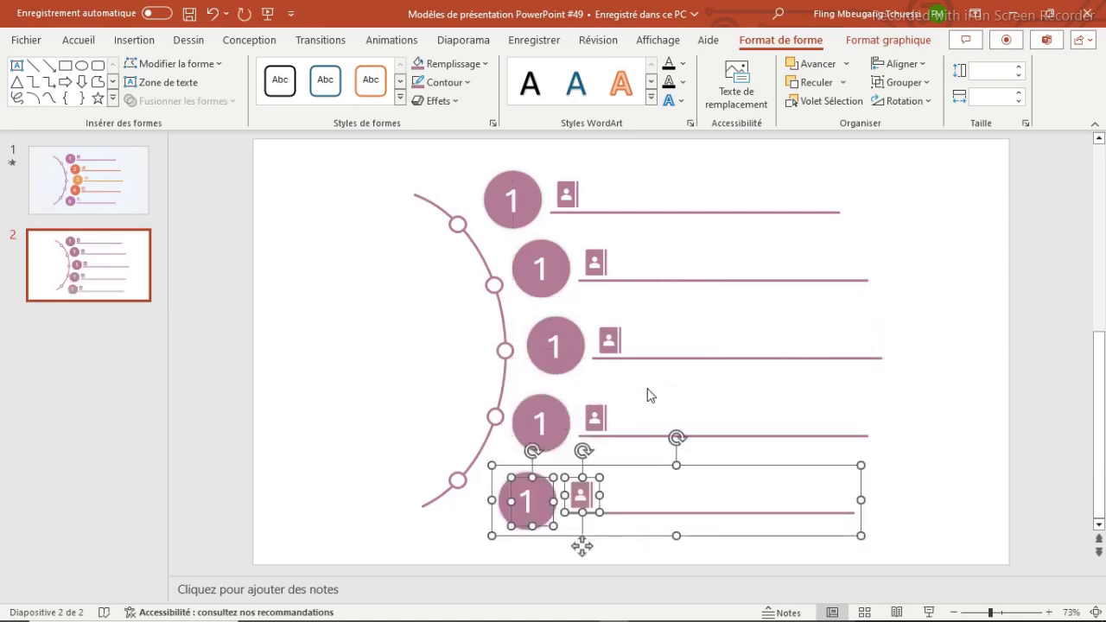
pyautogui.moveTo(632, 466); pyautogui.dragTo(606, 464)
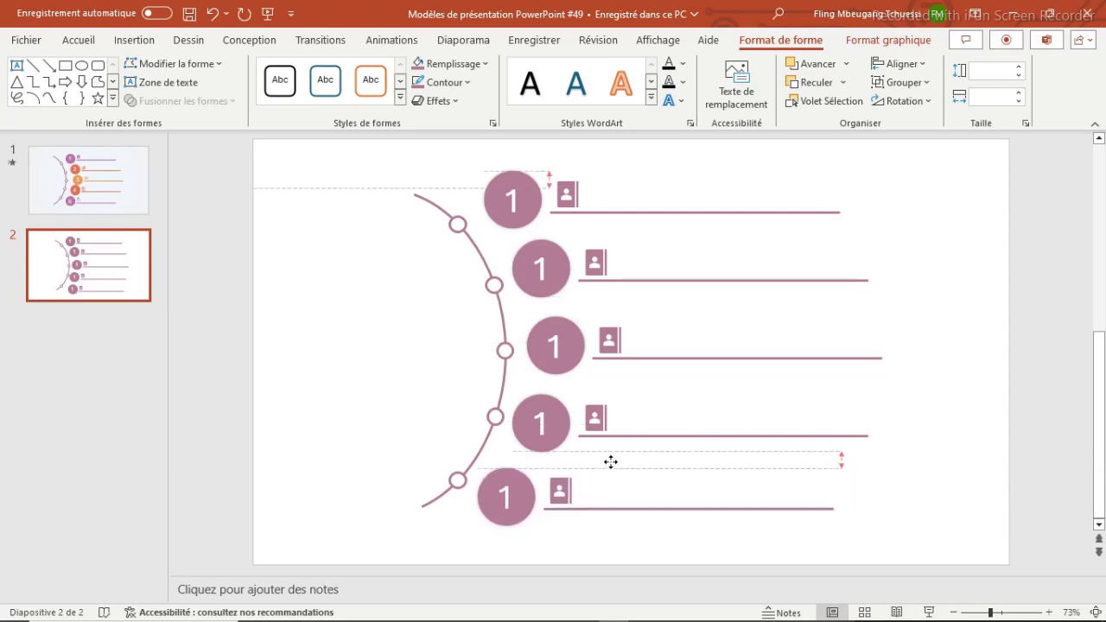
# Nudge the fifth and third rows slightly to the right
pyautogui.click(926, 466)
pyautogui.moveTo(584, 519); pyautogui.dragTo(590, 518)
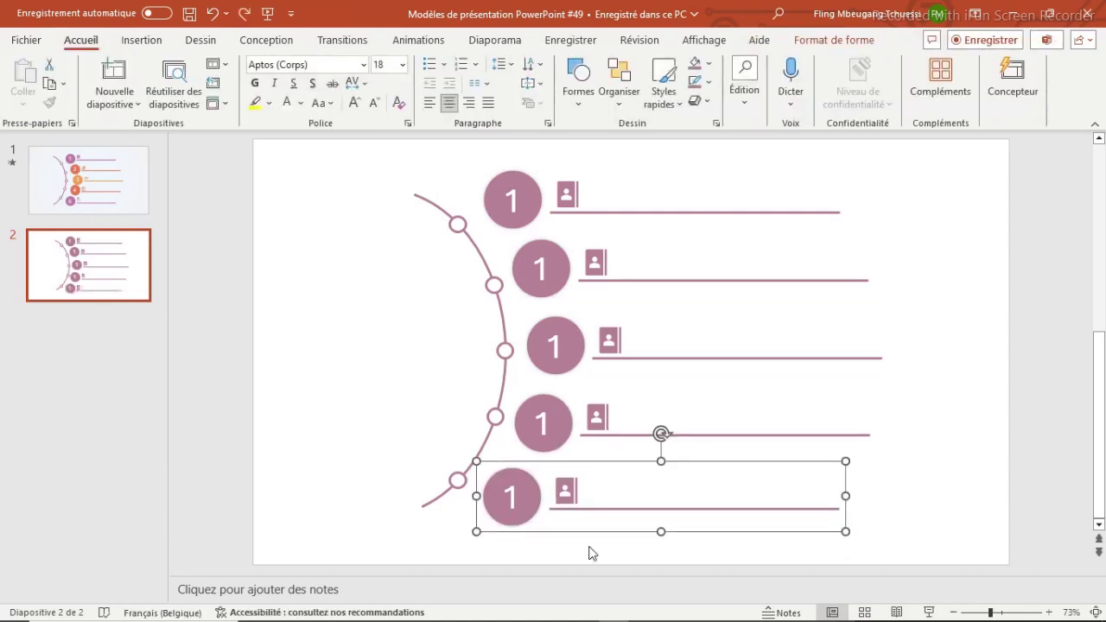
pyautogui.moveTo(943, 403); pyautogui.dragTo(516, 295)
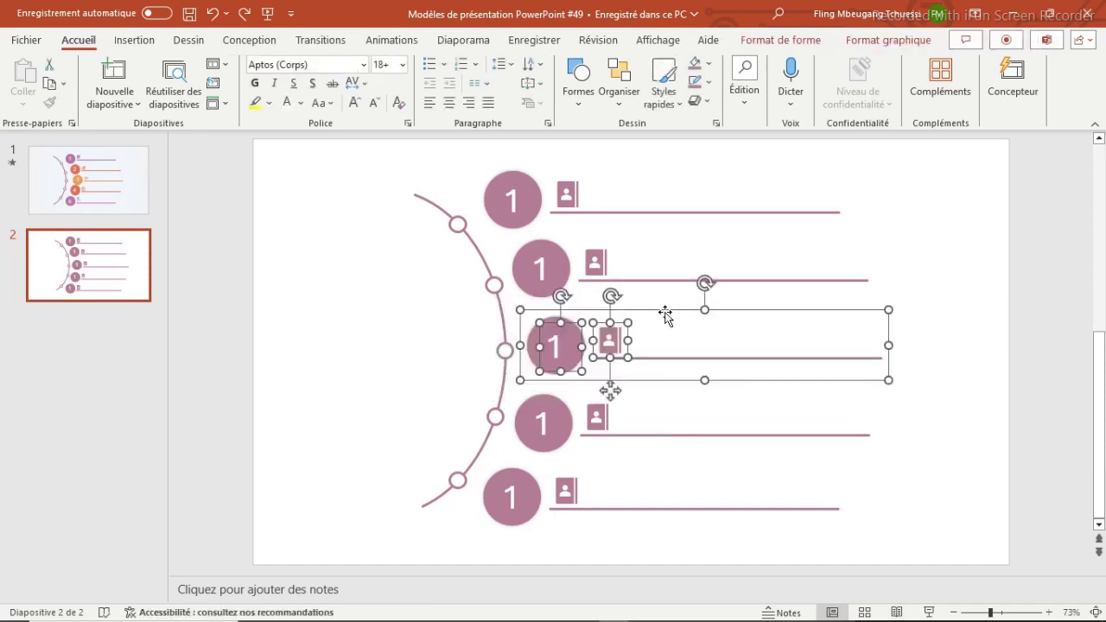
pyautogui.moveTo(659, 309); pyautogui.dragTo(670, 309)
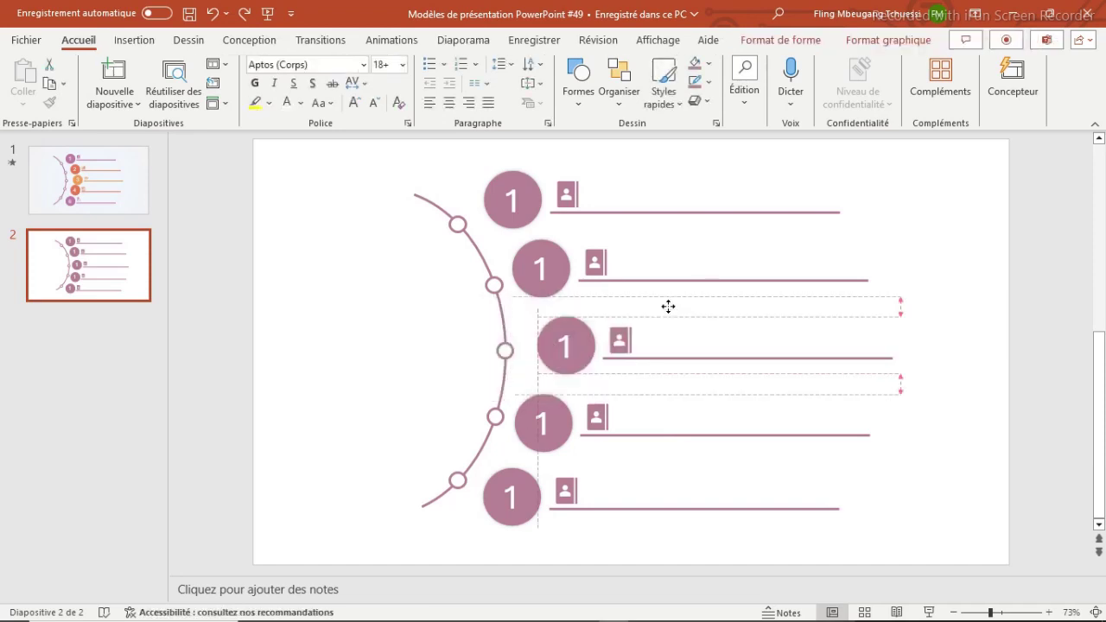
# Renumber the second and third circles to 2 and 3, narrowing their text boxes
pyautogui.click(917, 237)
pyautogui.click(555, 260)
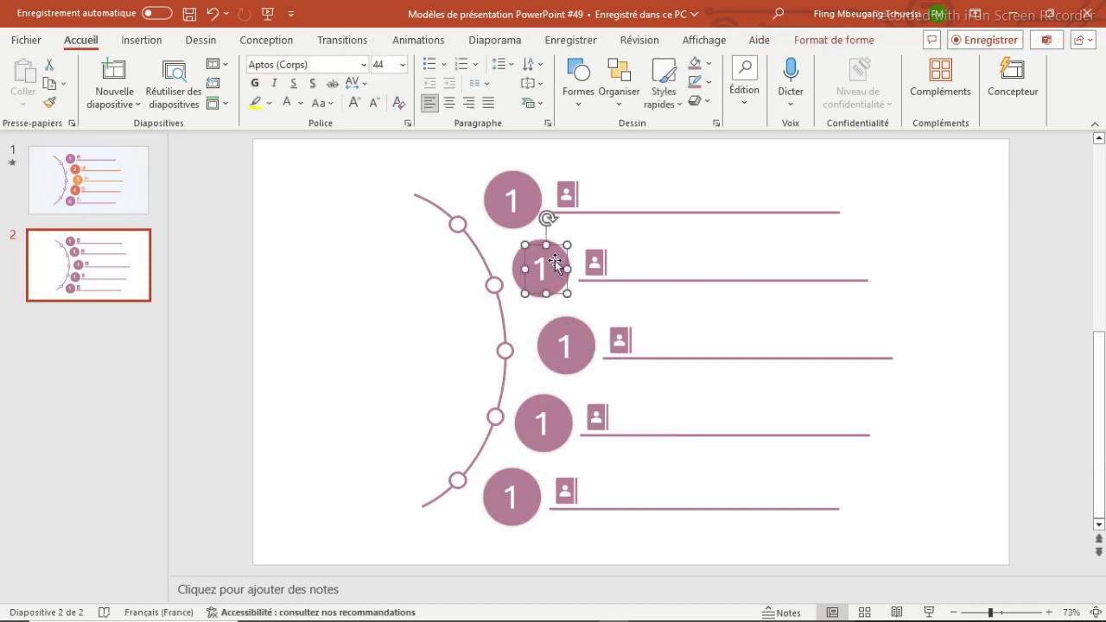
pyautogui.press('BackSpace')
pyautogui.write('3')
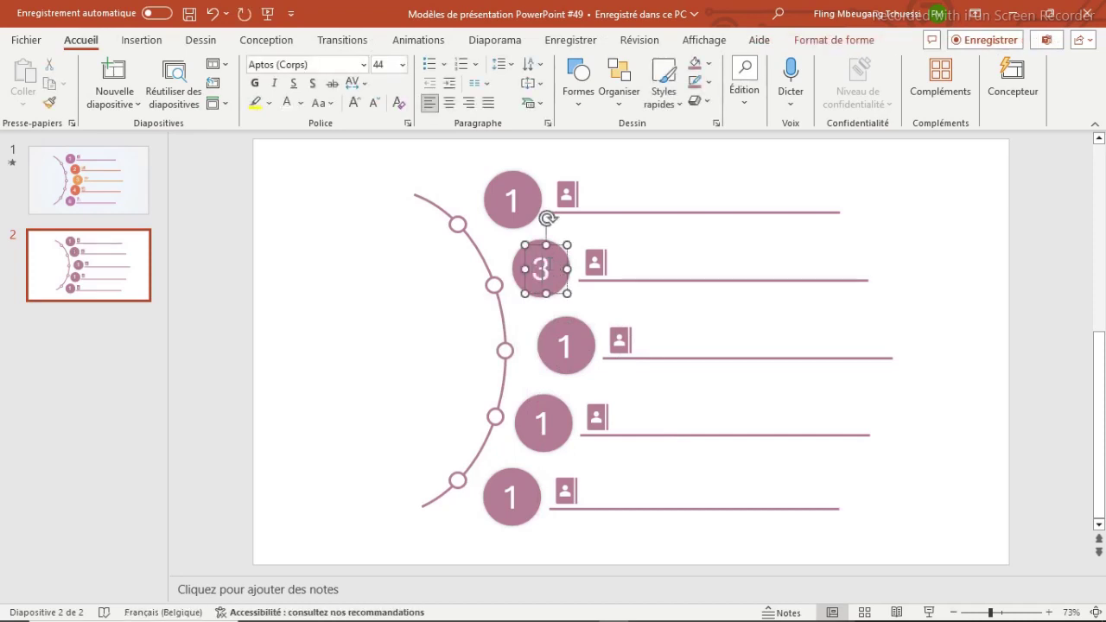
pyautogui.press('BackSpace')
pyautogui.write('2')
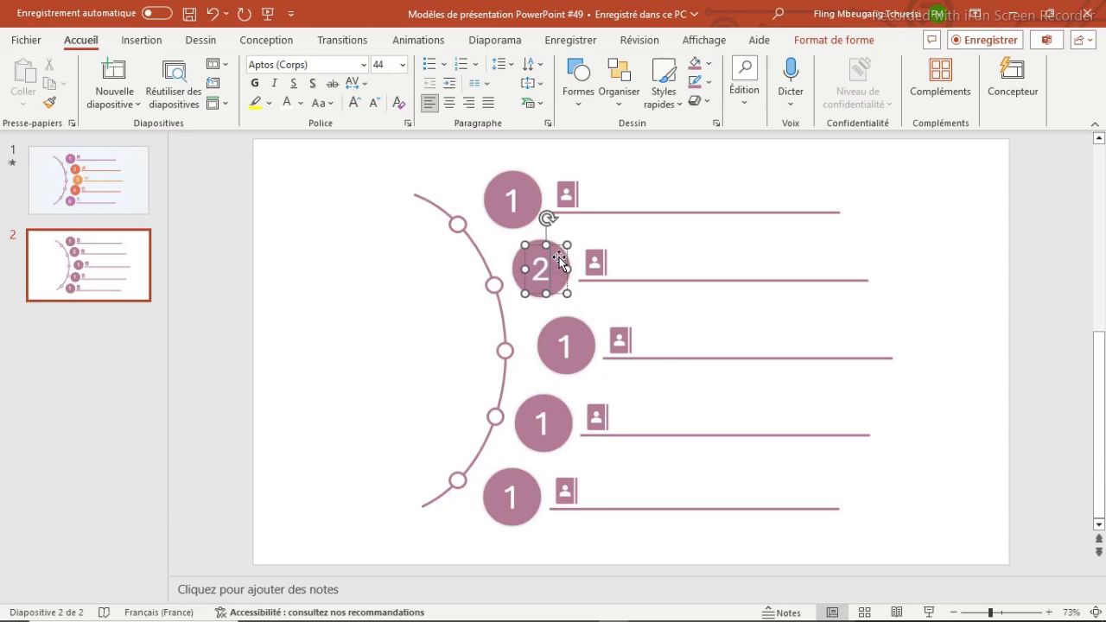
pyautogui.moveTo(567, 269); pyautogui.dragTo(552, 269)
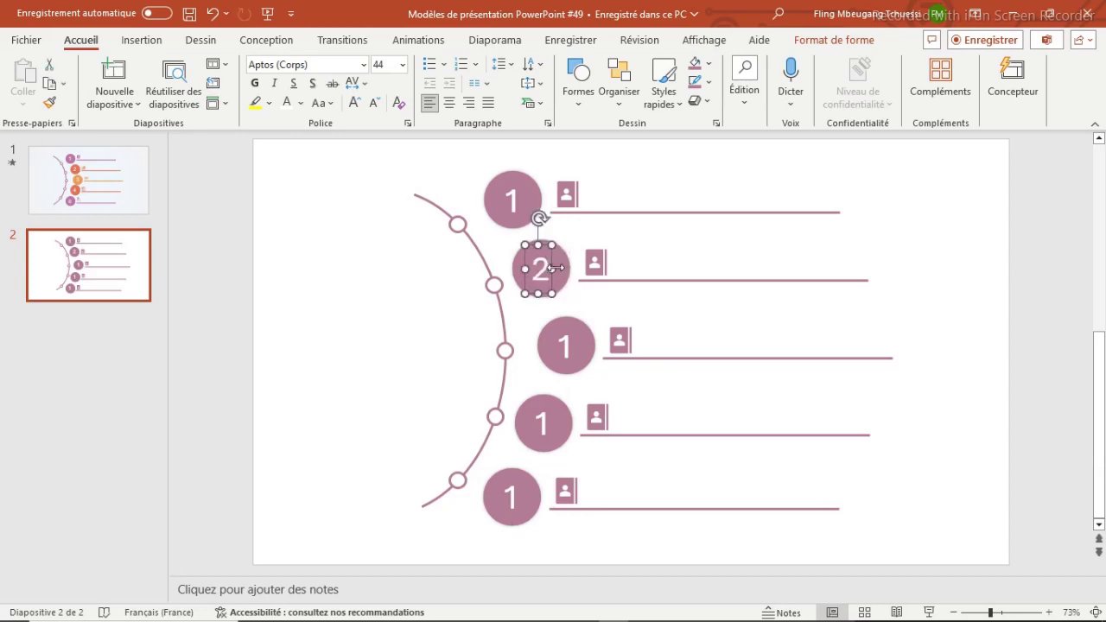
pyautogui.click(566, 342)
pyautogui.press('BackSpace')
pyautogui.write('3')
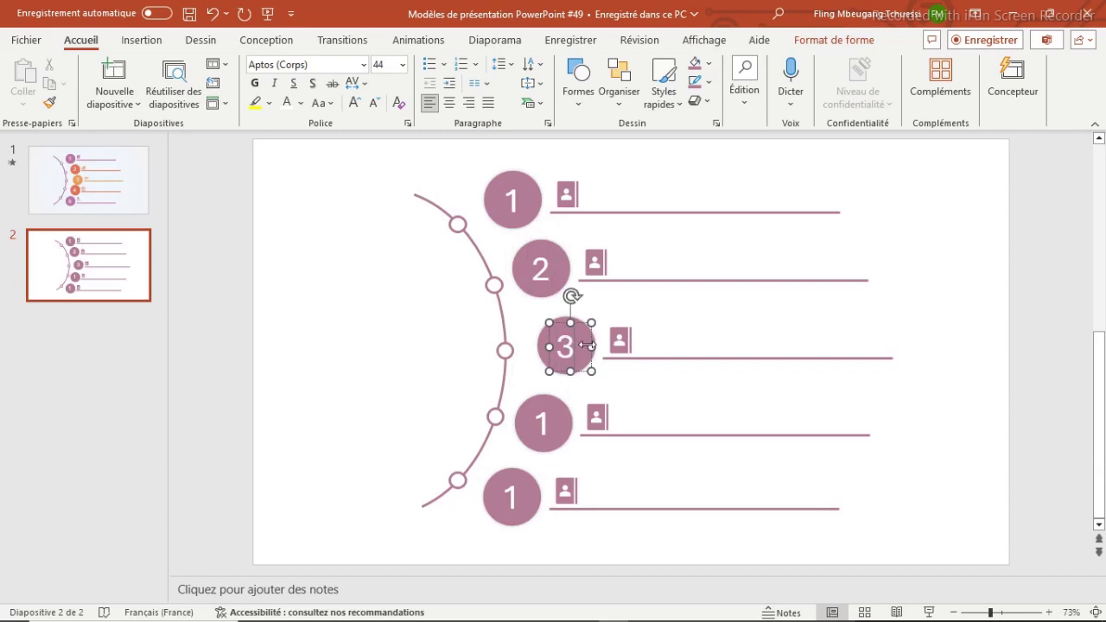
pyautogui.moveTo(589, 346); pyautogui.dragTo(581, 346)
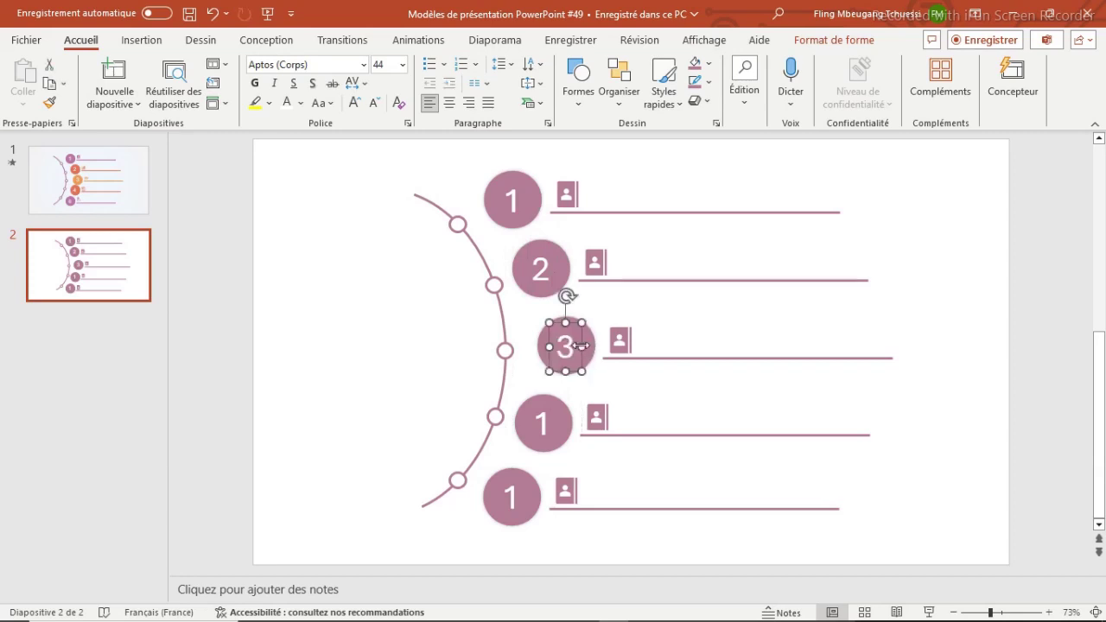
# Renumber the fourth and bottom circles to 4 and 6
pyautogui.click(551, 418)
pyautogui.press('BackSpace')
pyautogui.write('4')
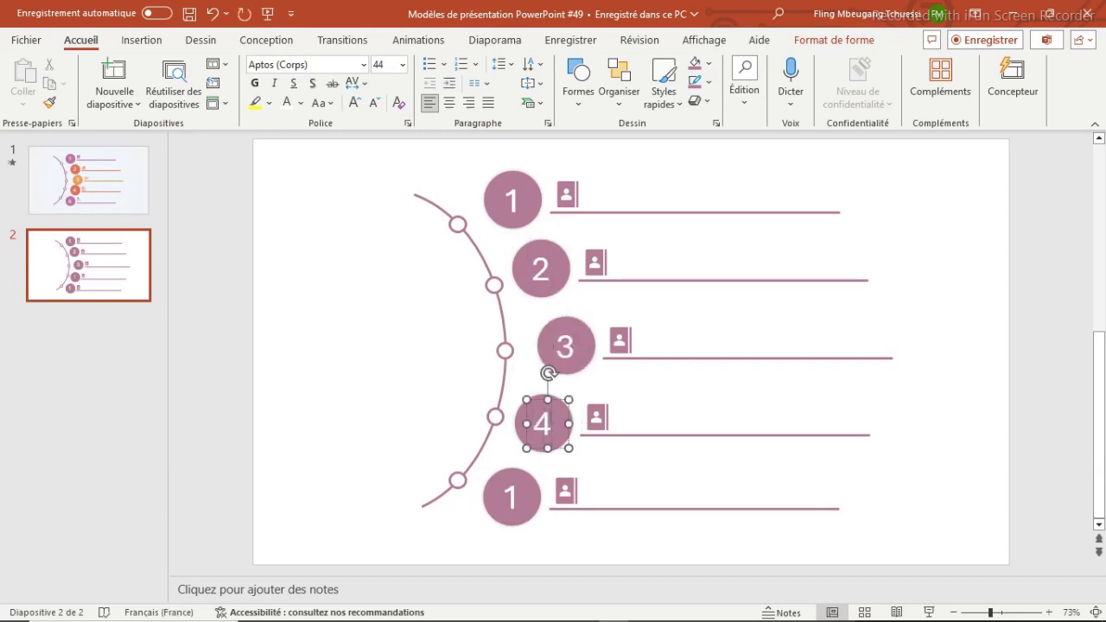
pyautogui.moveTo(569, 423); pyautogui.dragTo(558, 423)
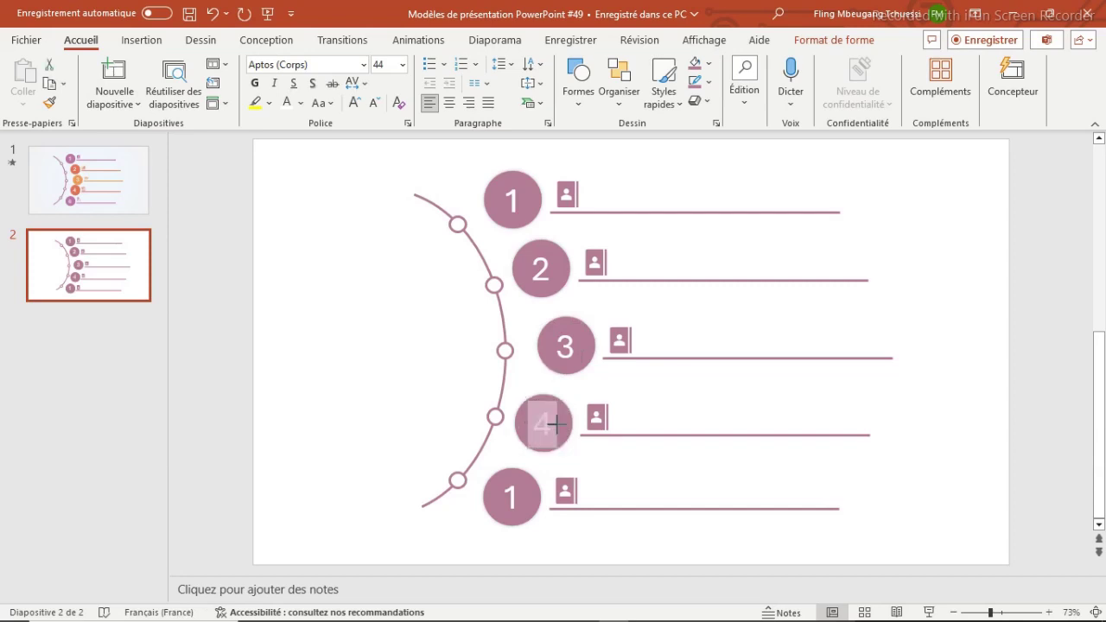
pyautogui.click(510, 504)
pyautogui.press('BackSpace')
pyautogui.write('6')
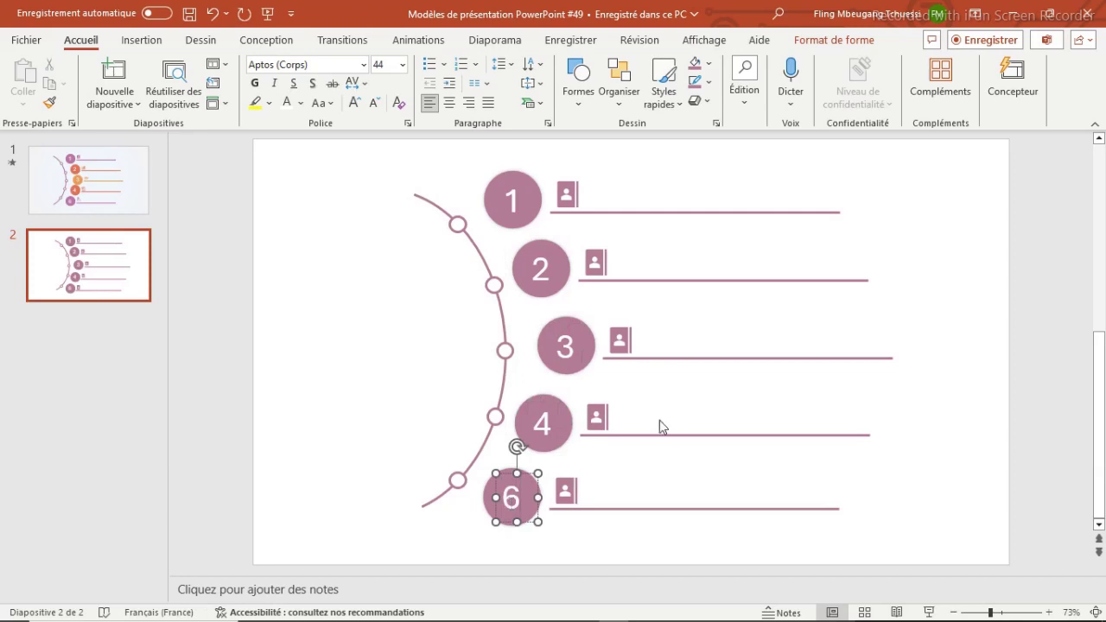
pyautogui.click(907, 266)
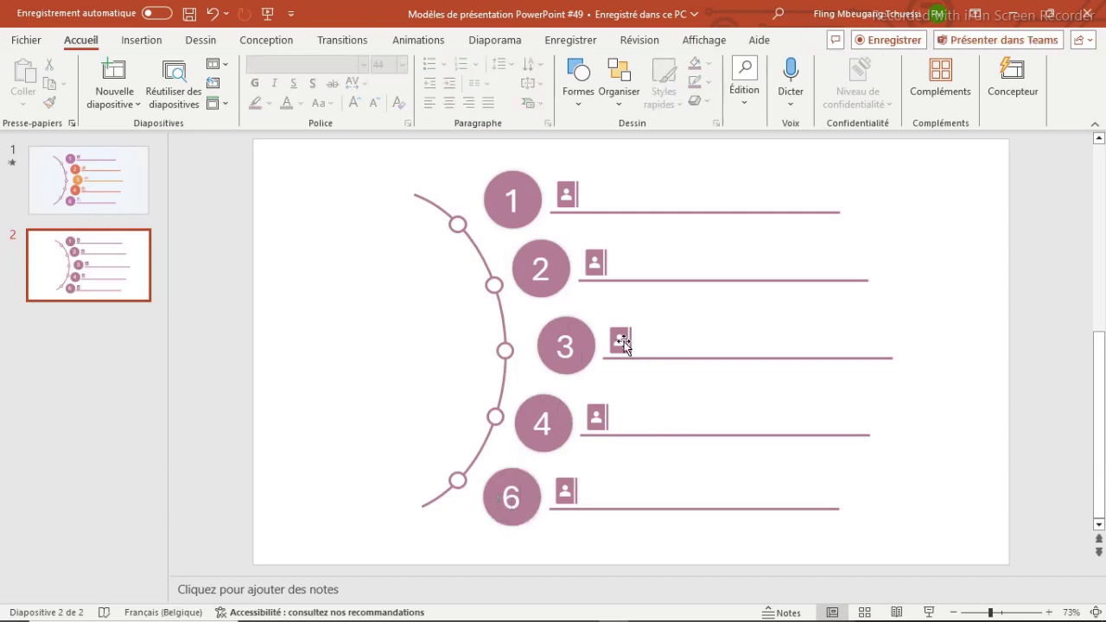
# Use Changer d'image > À partir d'icônes to put the anchor icon beside circle 2
pyautogui.click(594, 262)
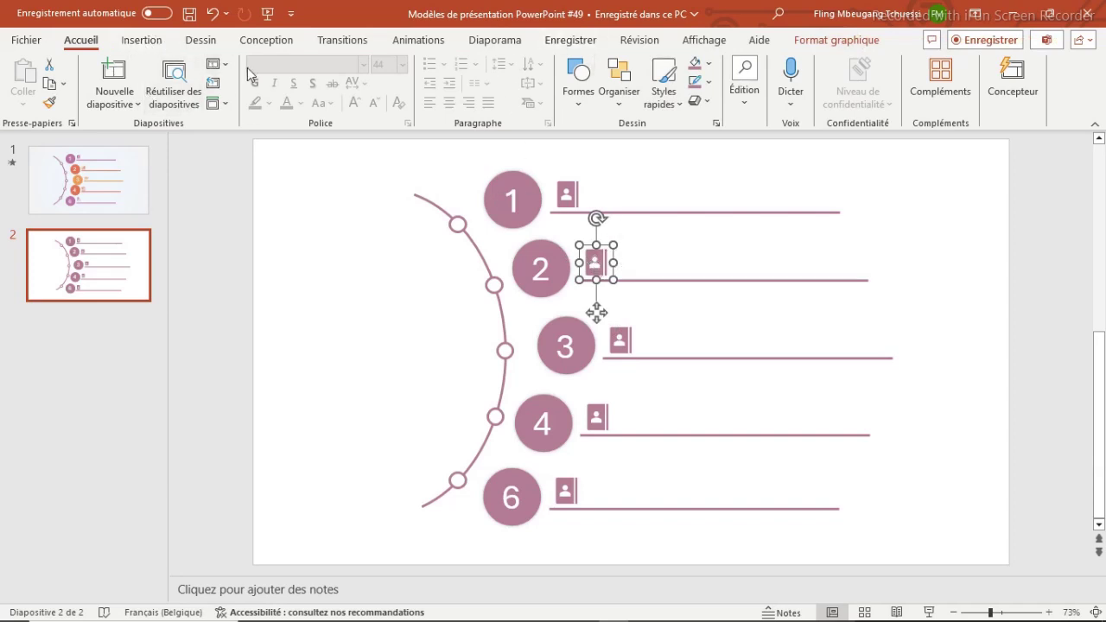
pyautogui.click(820, 42)
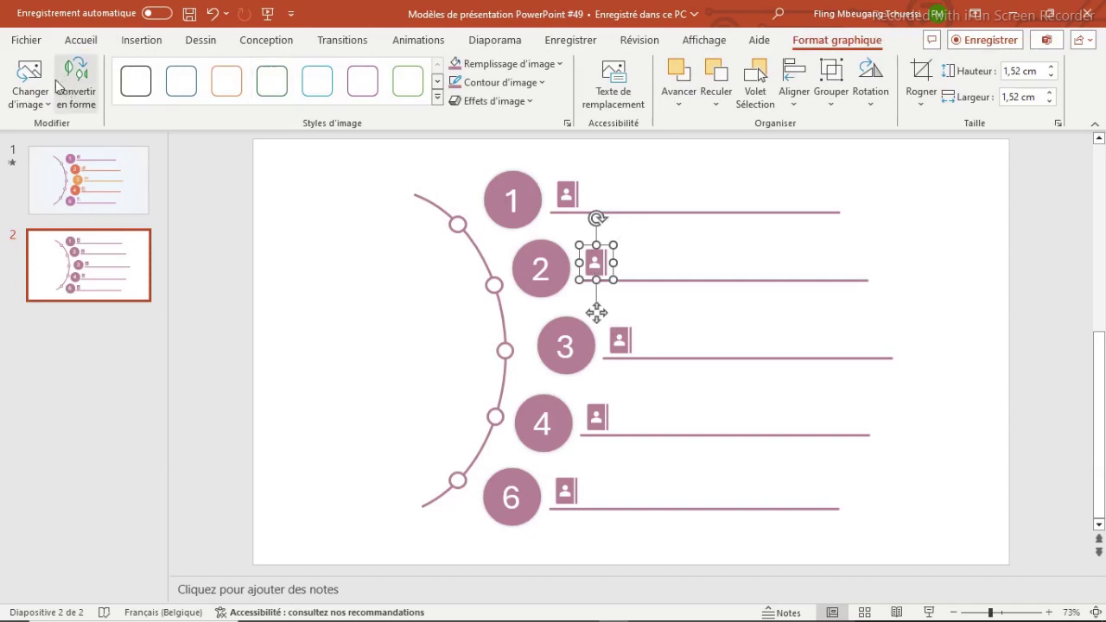
pyautogui.click(30, 89)
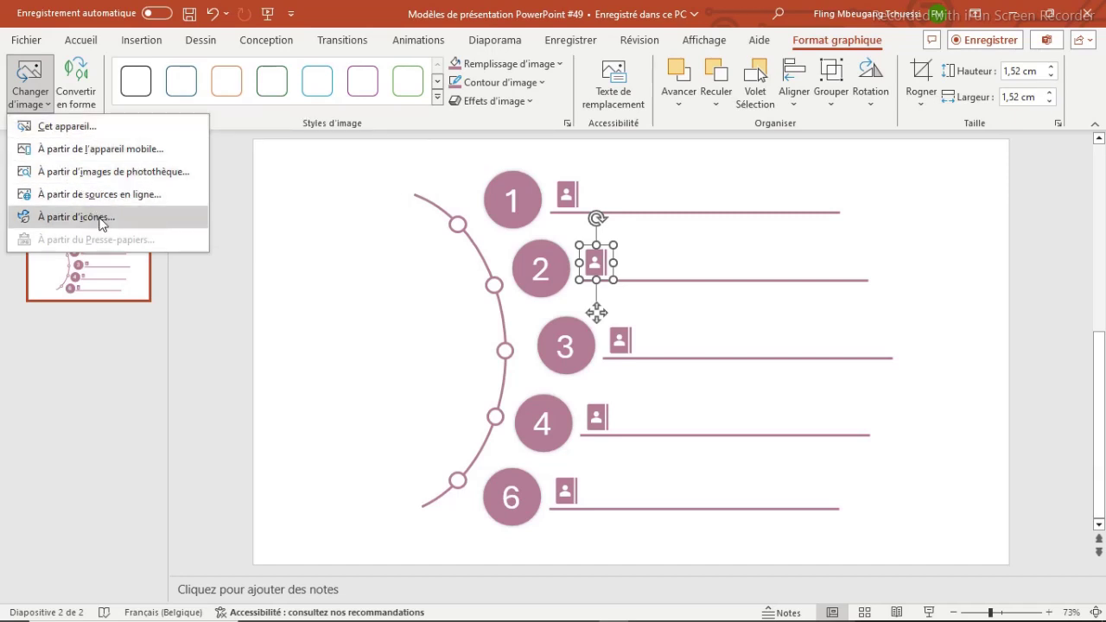
pyautogui.click(100, 224)
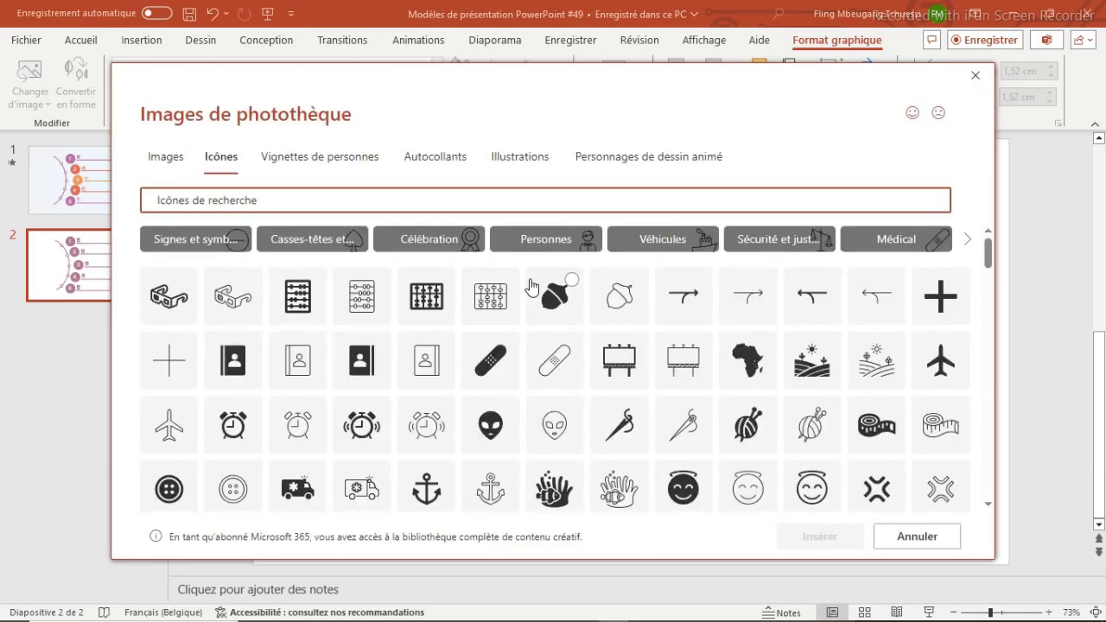
pyautogui.scroll(-1, 380, 363)
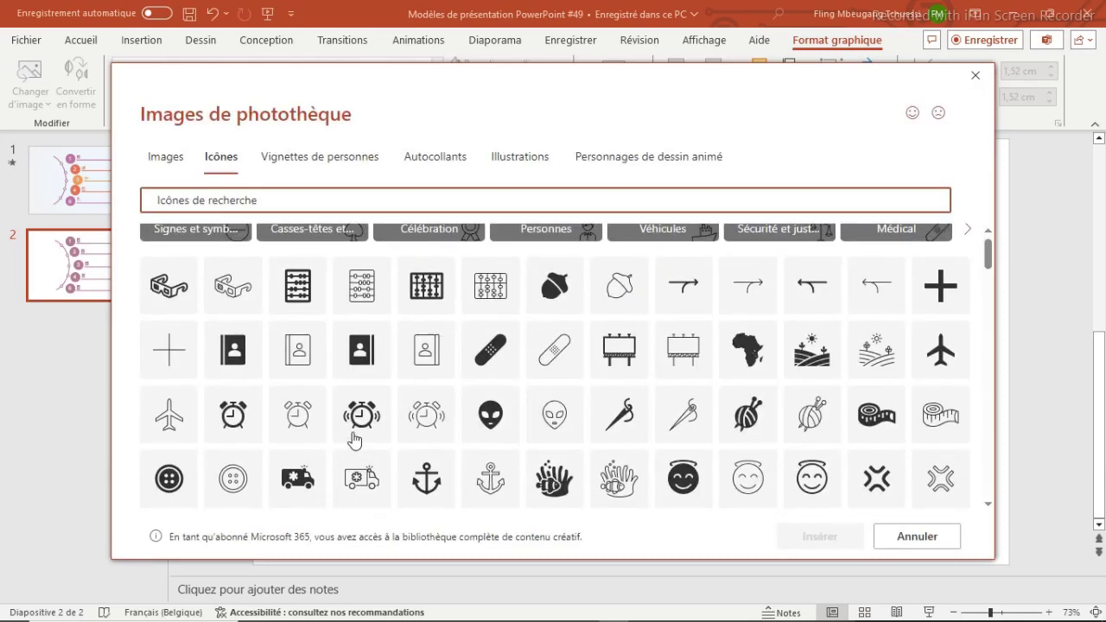
pyautogui.click(424, 471)
pyautogui.click(812, 535)
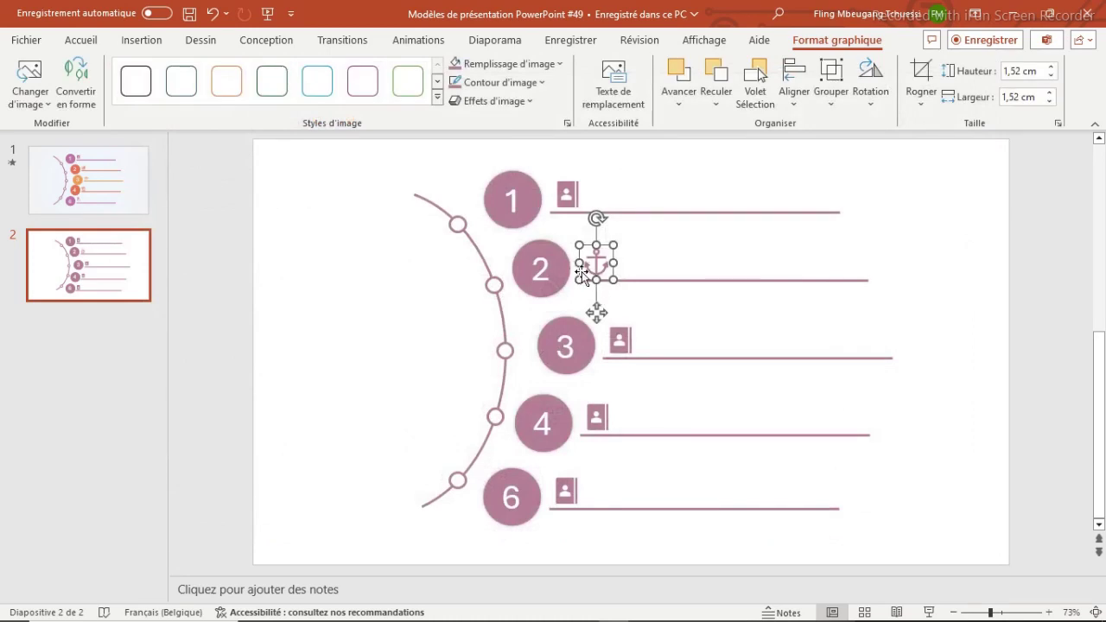
pyautogui.click(626, 265)
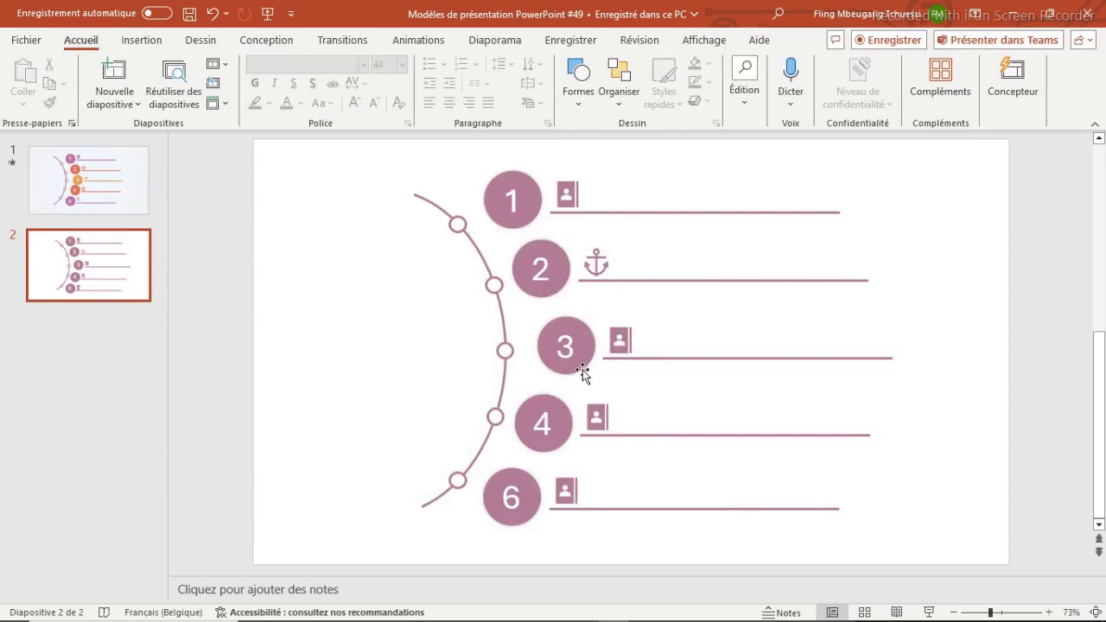
# Give circle 2 an orange fill and outline, and colour its anchor icon orange
pyautogui.click(550, 249)
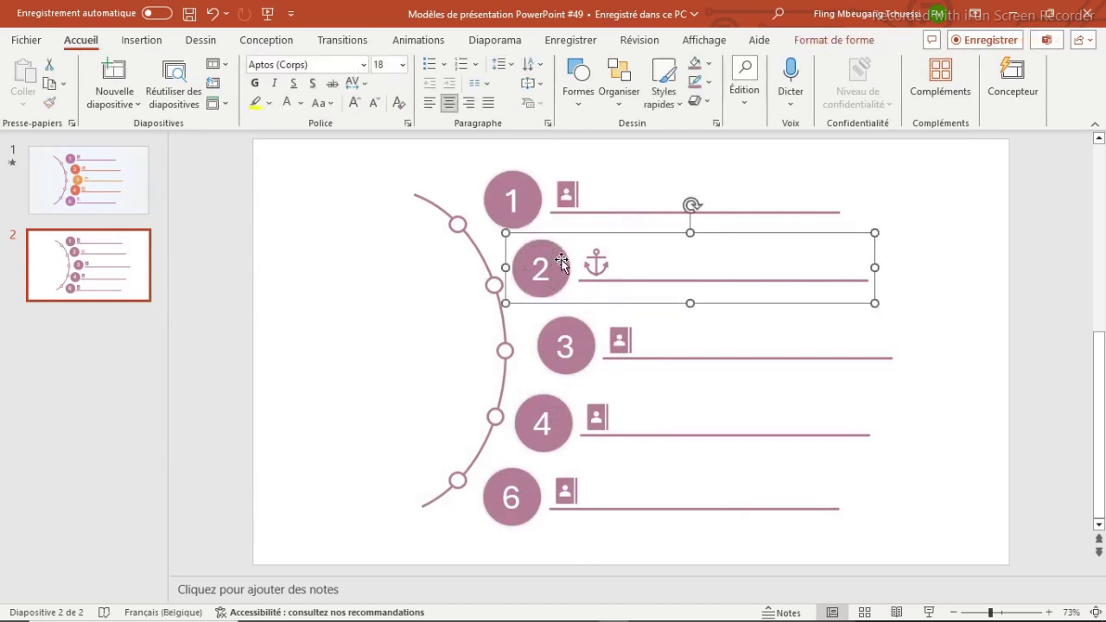
pyautogui.click(560, 257)
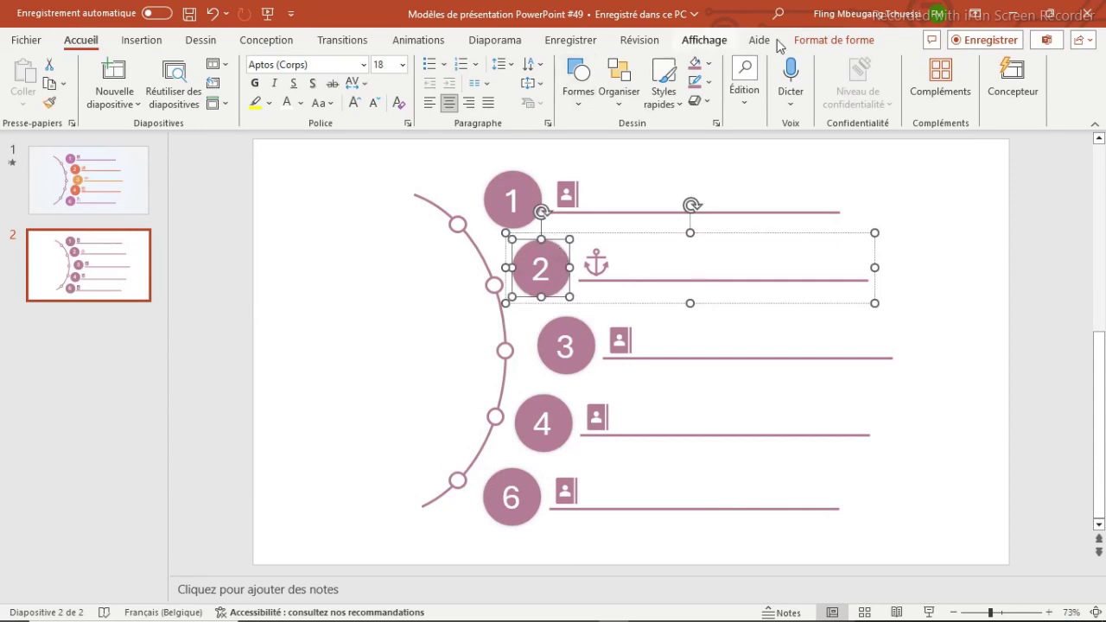
pyautogui.click(820, 40)
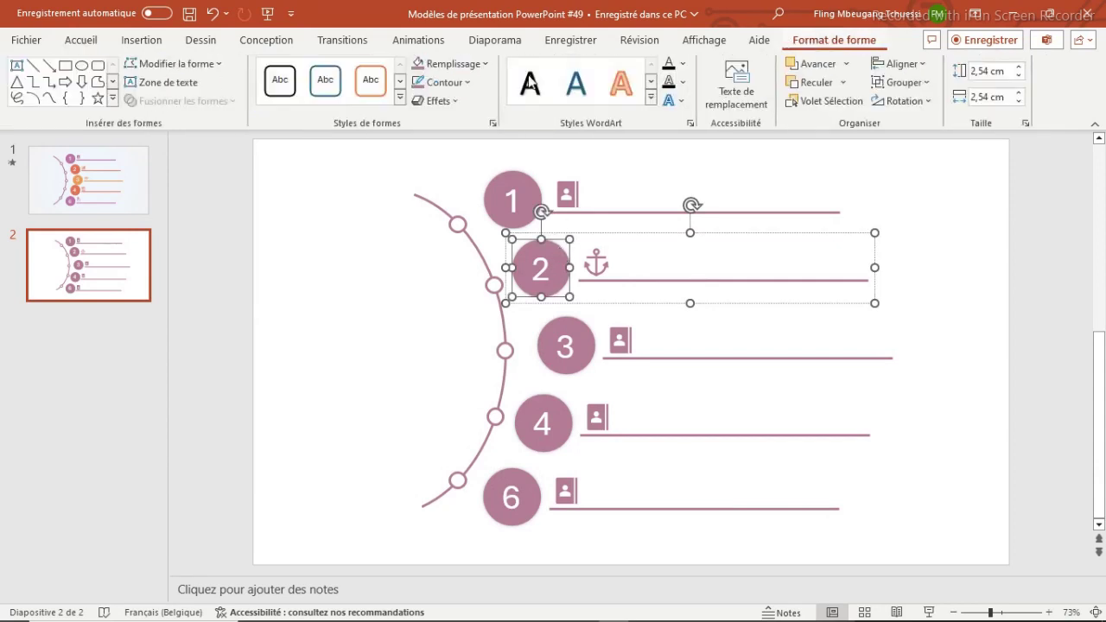
pyautogui.click(468, 83)
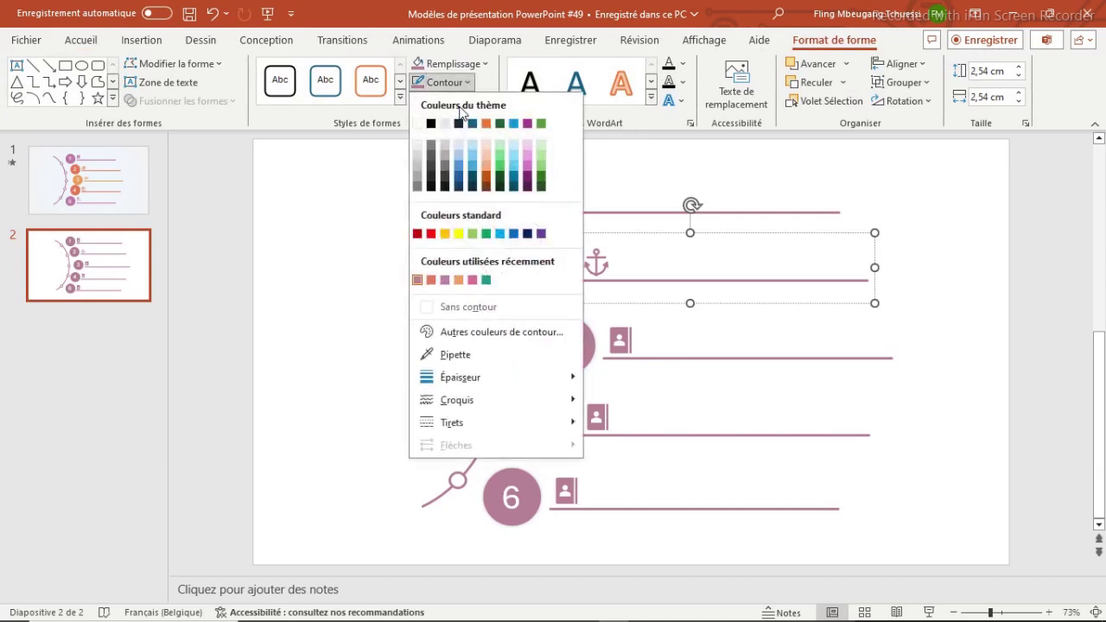
pyautogui.click(459, 281)
pyautogui.click(474, 81)
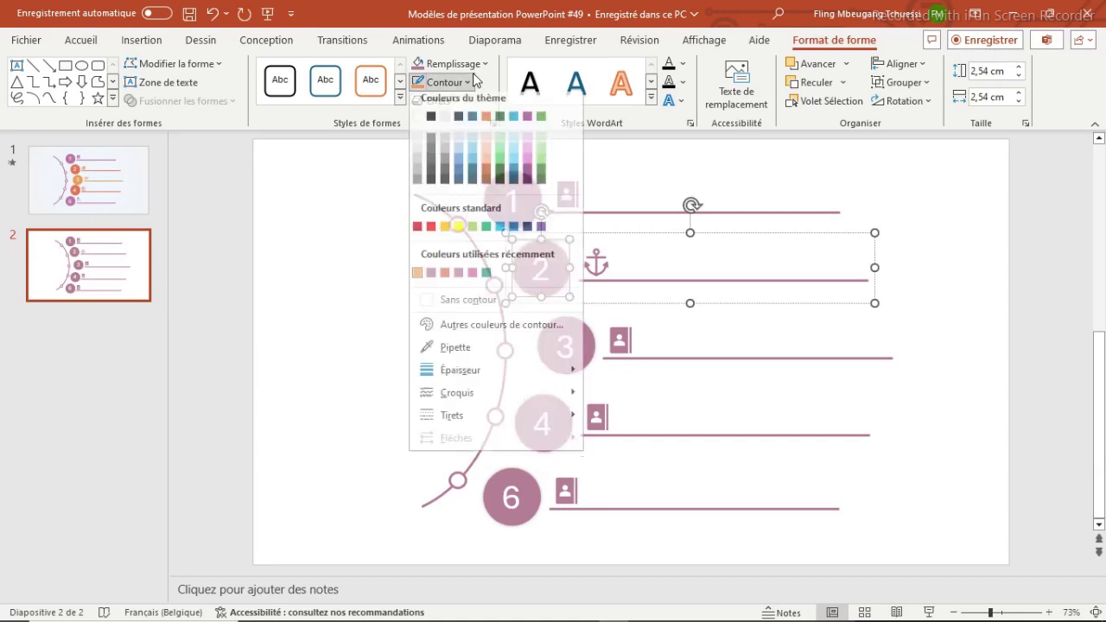
pyautogui.click(473, 65)
pyautogui.click(419, 261)
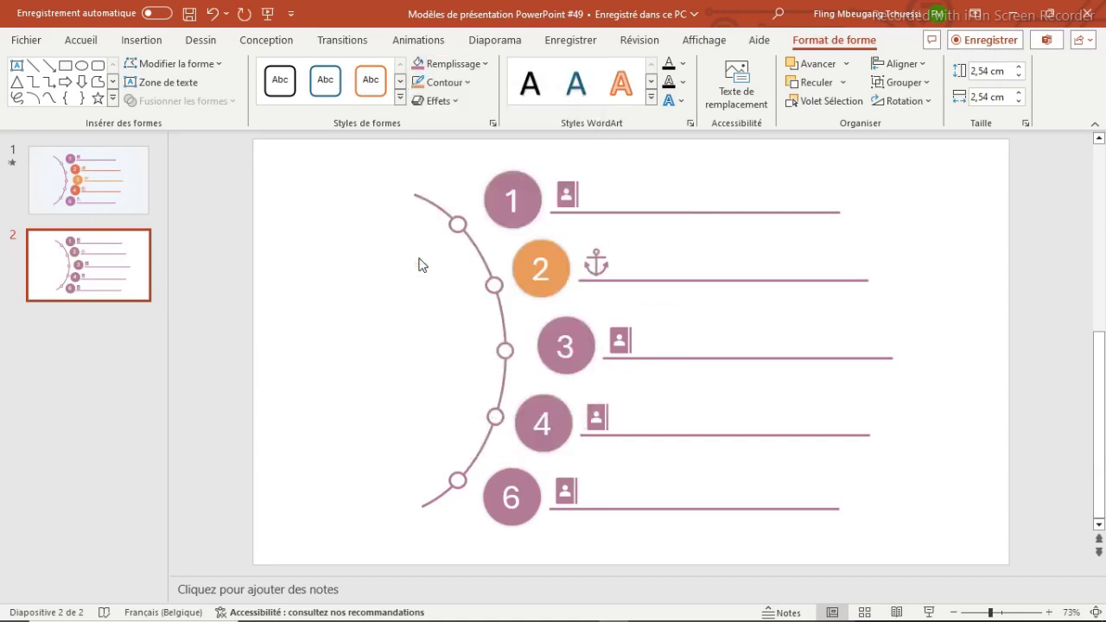
pyautogui.click(641, 279)
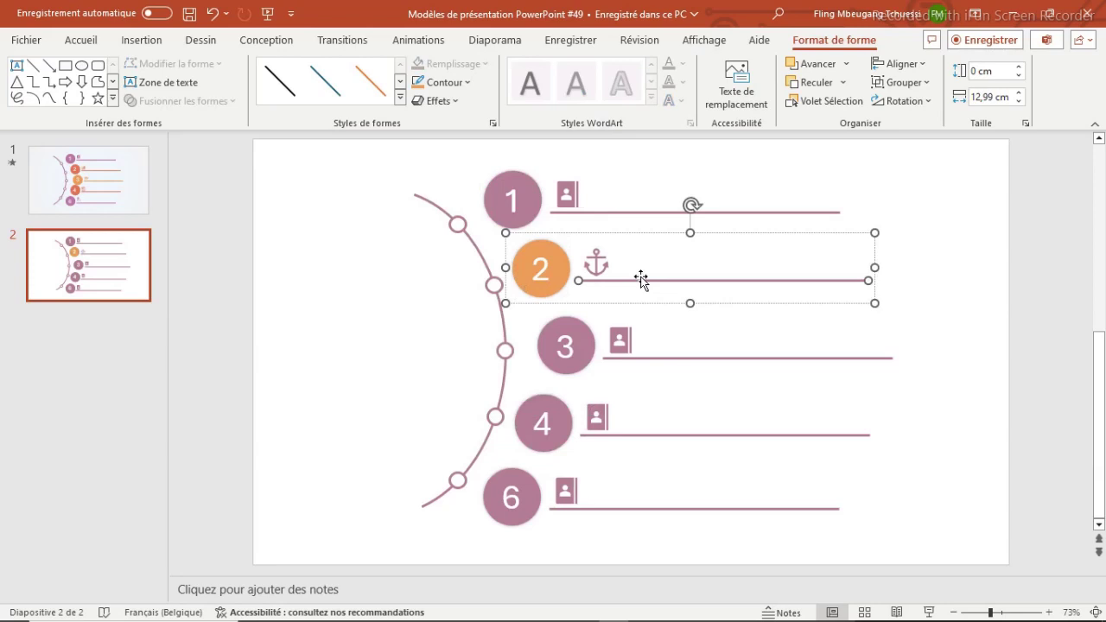
pyautogui.click(598, 261)
pyautogui.click(836, 40)
pyautogui.click(506, 63)
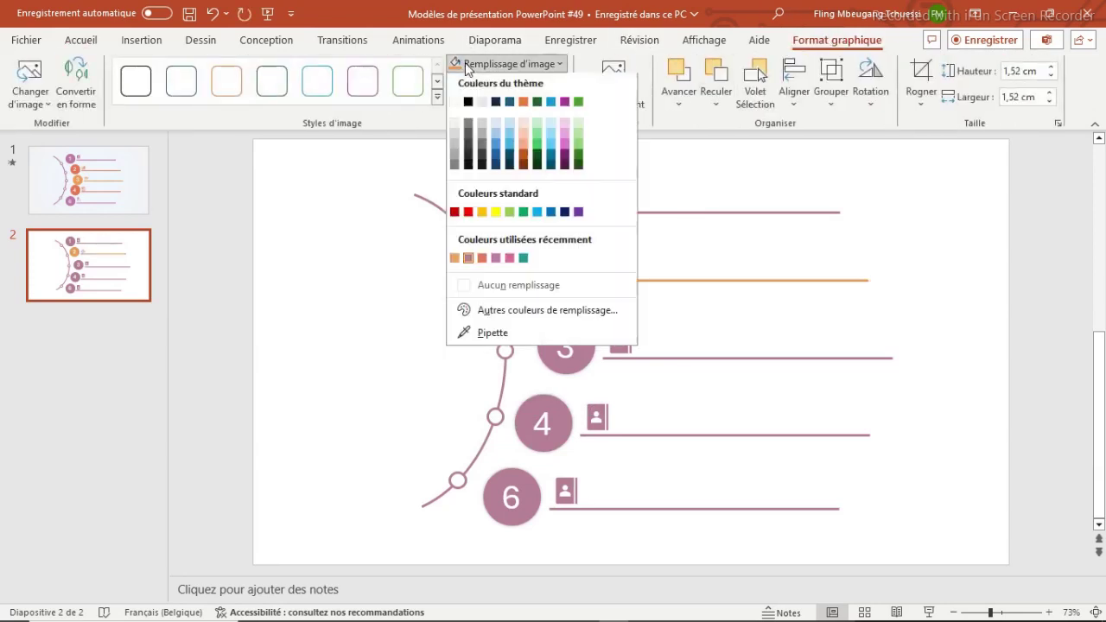
pyautogui.click(454, 261)
# Give circle 3 a coral-red fill with a matching outline
pyautogui.click(583, 350)
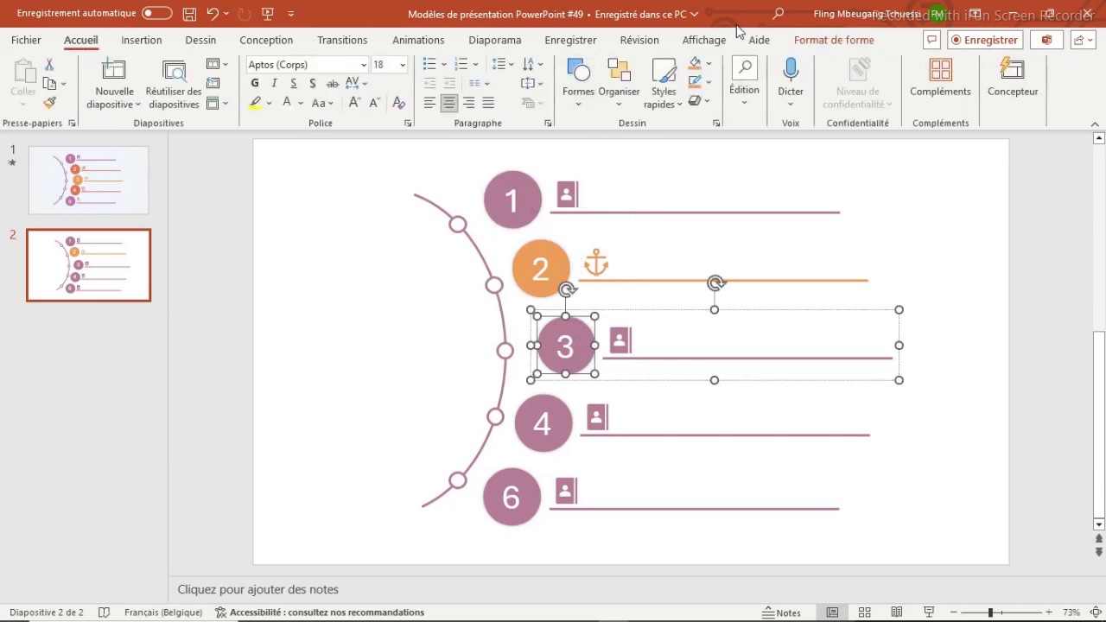
pyautogui.click(834, 39)
pyautogui.click(447, 63)
pyautogui.click(444, 266)
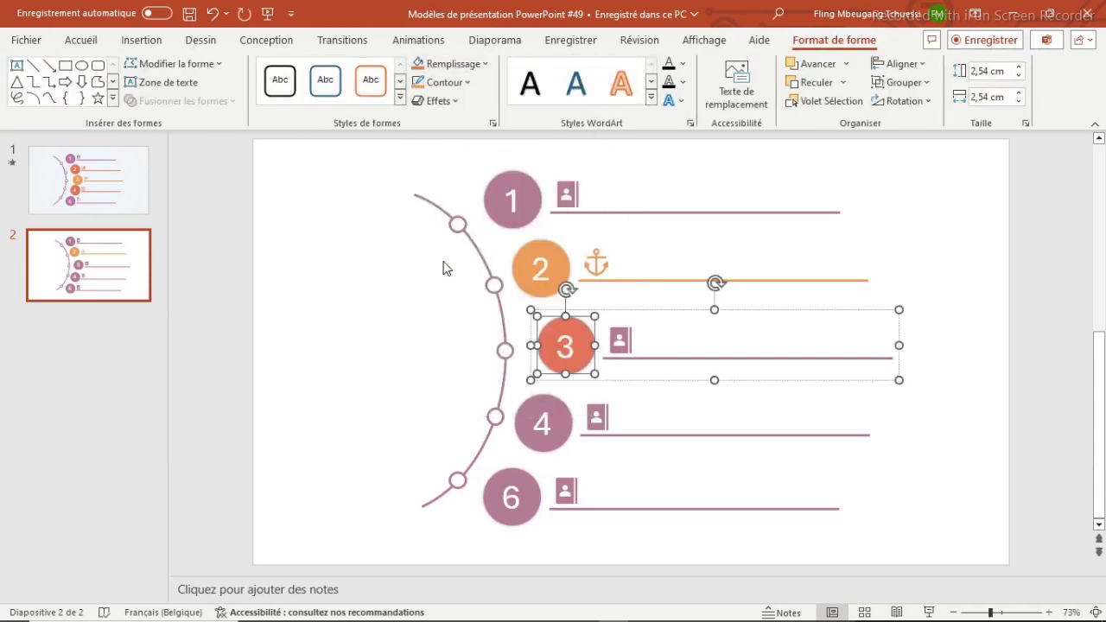
pyautogui.click(444, 82)
pyautogui.click(430, 280)
pyautogui.click(656, 355)
pyautogui.click(624, 336)
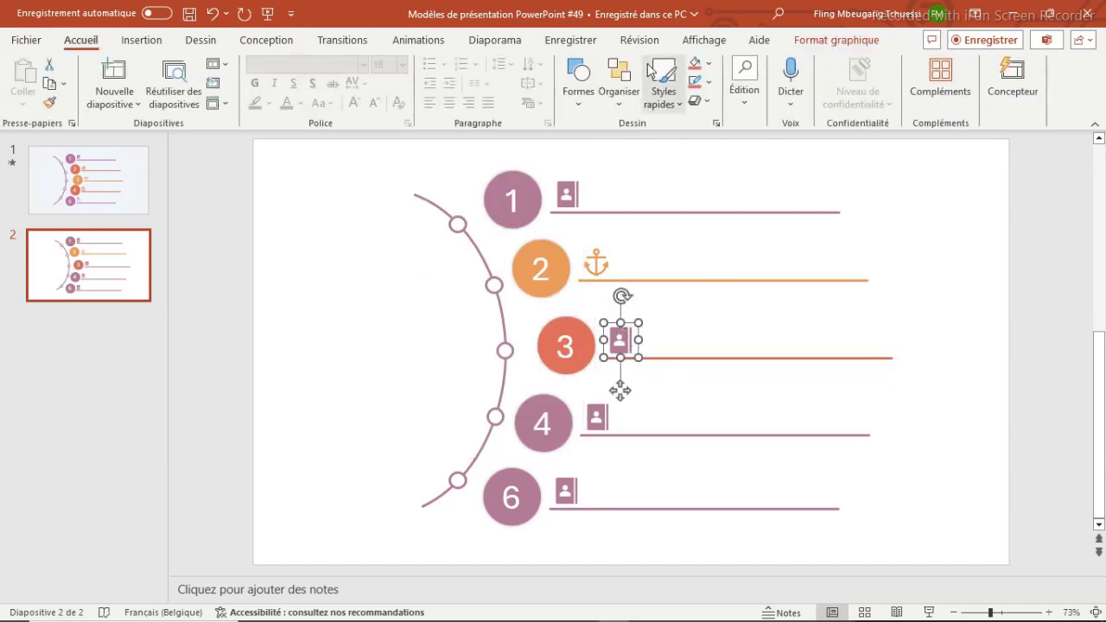
# Colour row 4's circle fill and outline, icon and line orange
pyautogui.click(563, 422)
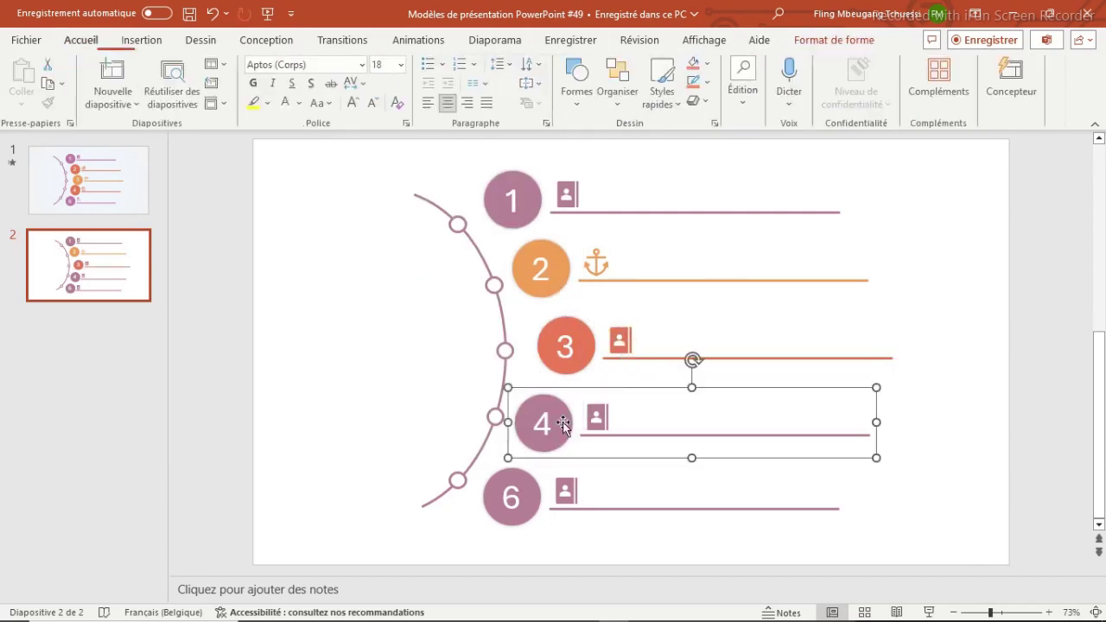
pyautogui.click(562, 421)
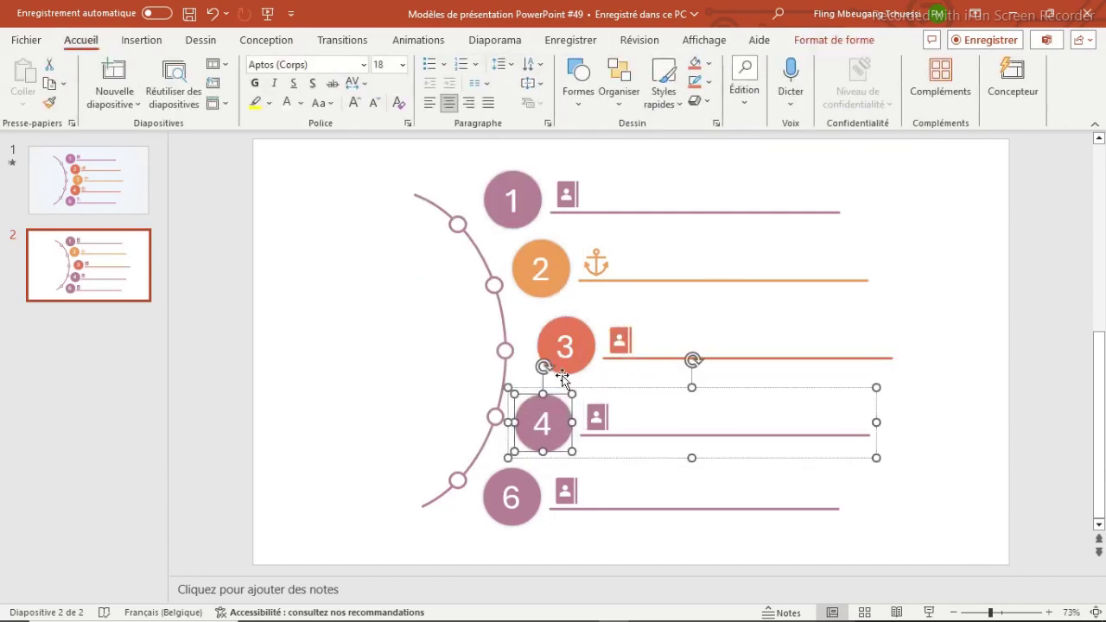
pyautogui.click(707, 68)
pyautogui.click(707, 261)
pyautogui.click(709, 82)
pyautogui.click(696, 280)
pyautogui.click(596, 418)
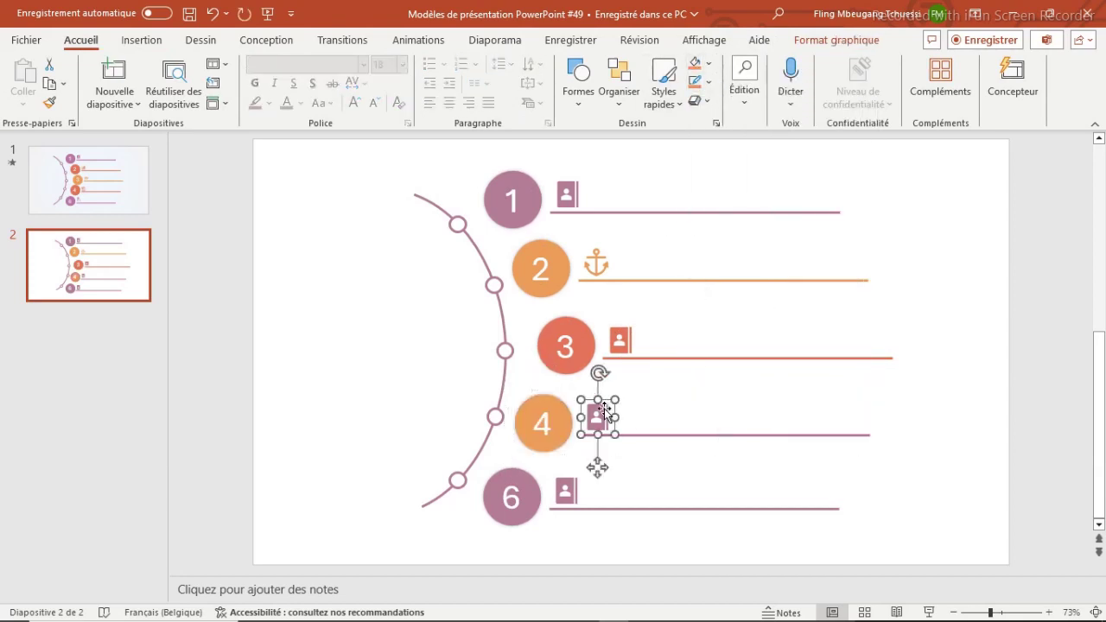
pyautogui.click(709, 65)
pyautogui.click(699, 259)
pyautogui.click(666, 434)
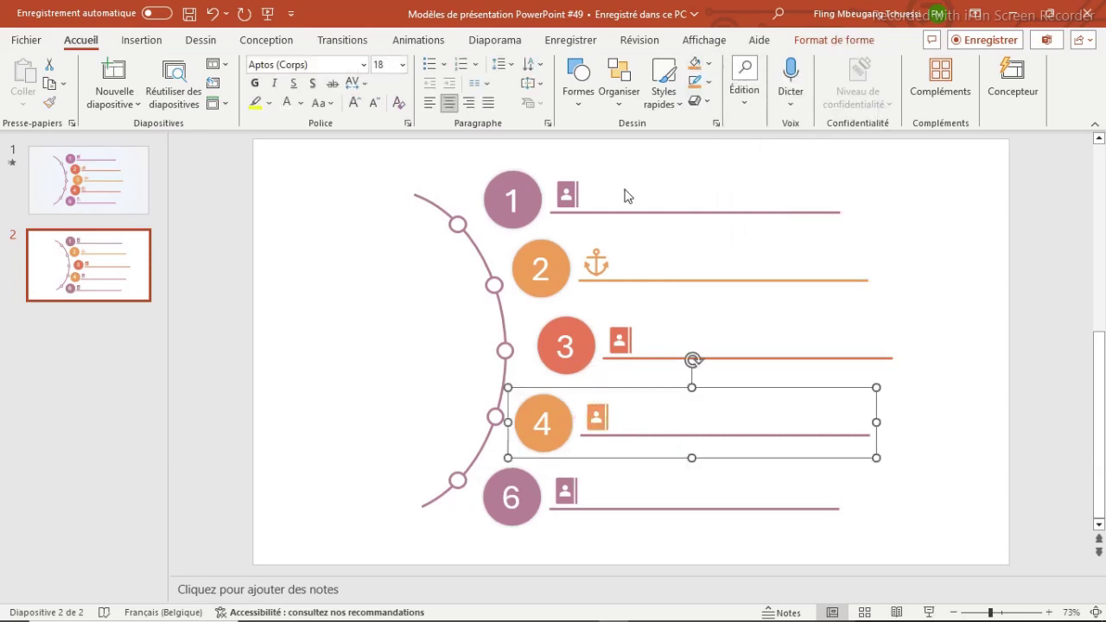
pyautogui.click(705, 433)
pyautogui.click(709, 82)
pyautogui.click(693, 280)
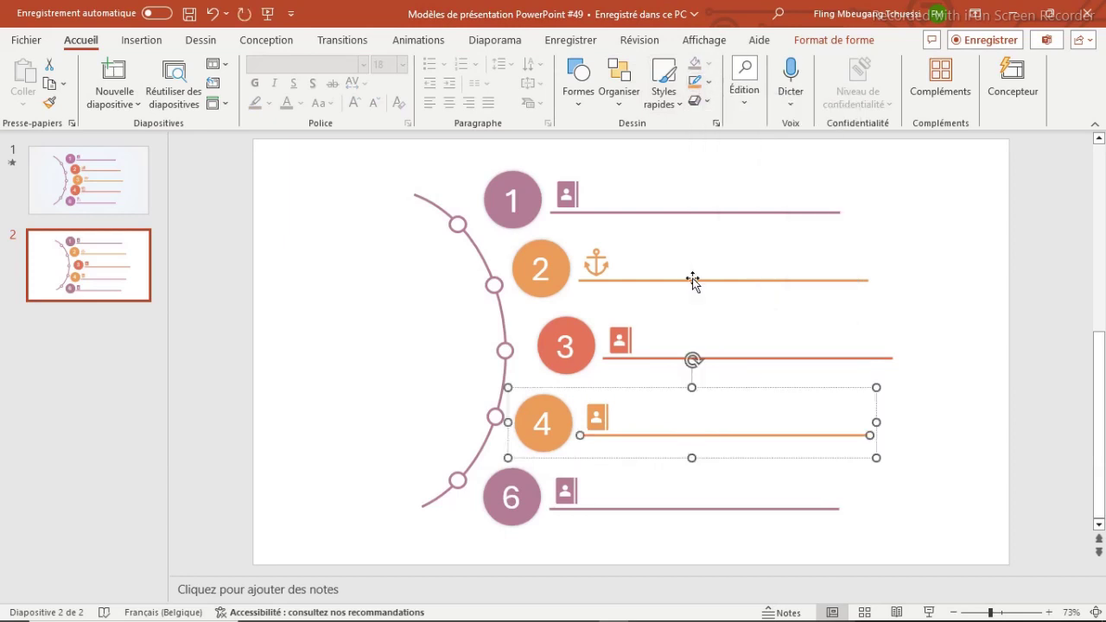
pyautogui.click(915, 322)
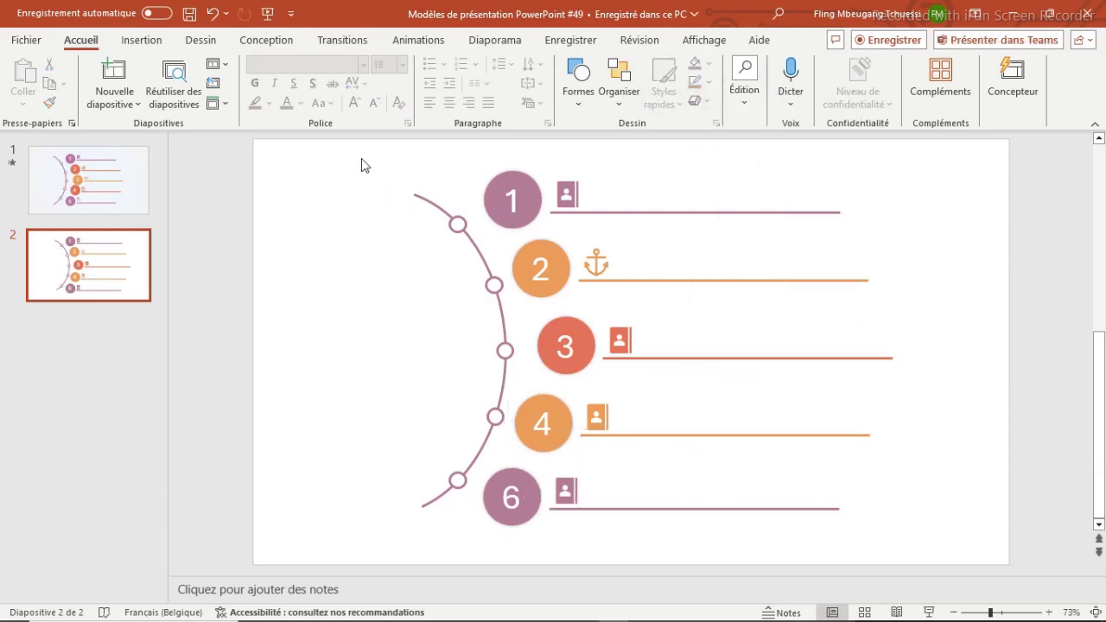
# Select the five ring markers plus the arc and drag them slightly left
pyautogui.moveTo(362, 158); pyautogui.dragTo(531, 547)
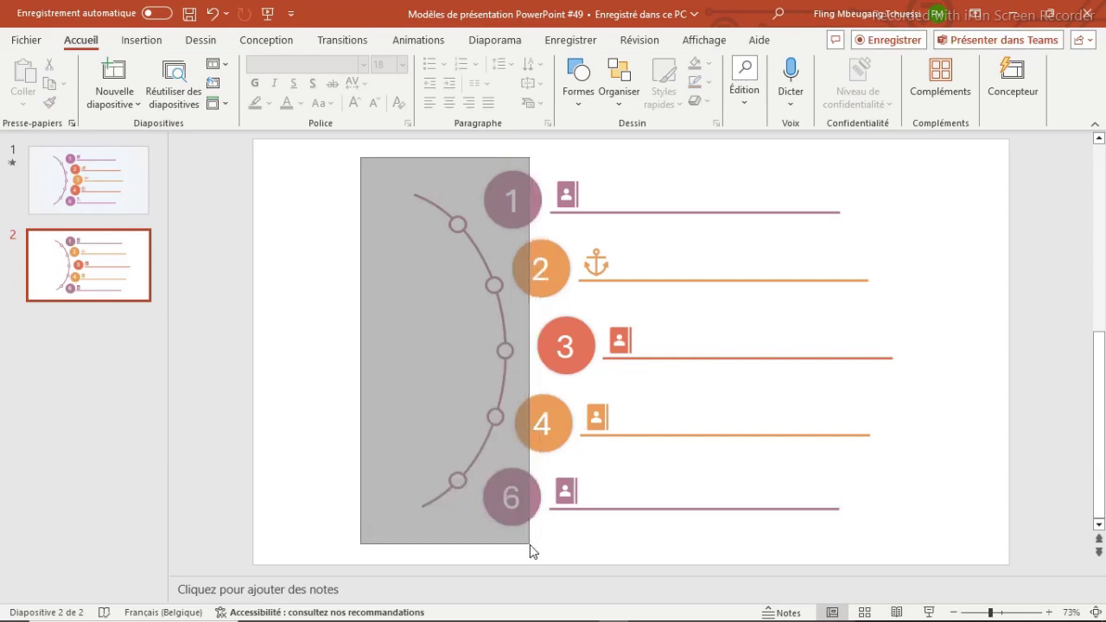
pyautogui.moveTo(530, 546); pyautogui.dragTo(514, 547)
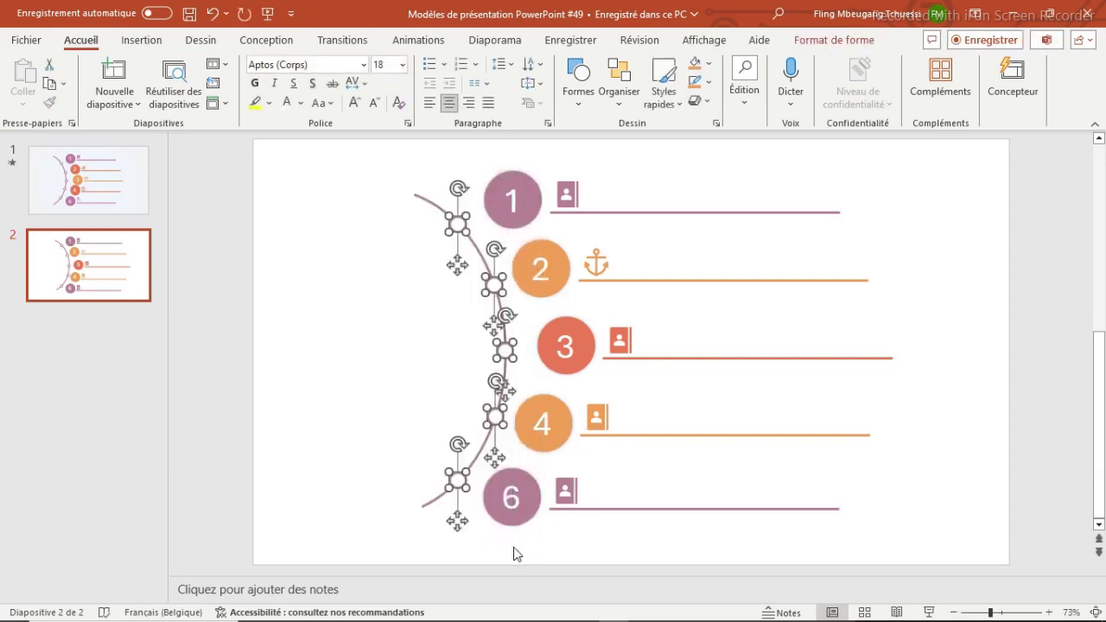
pyautogui.keyDown('shift'); pyautogui.click(478, 469); pyautogui.keyUp('shift')
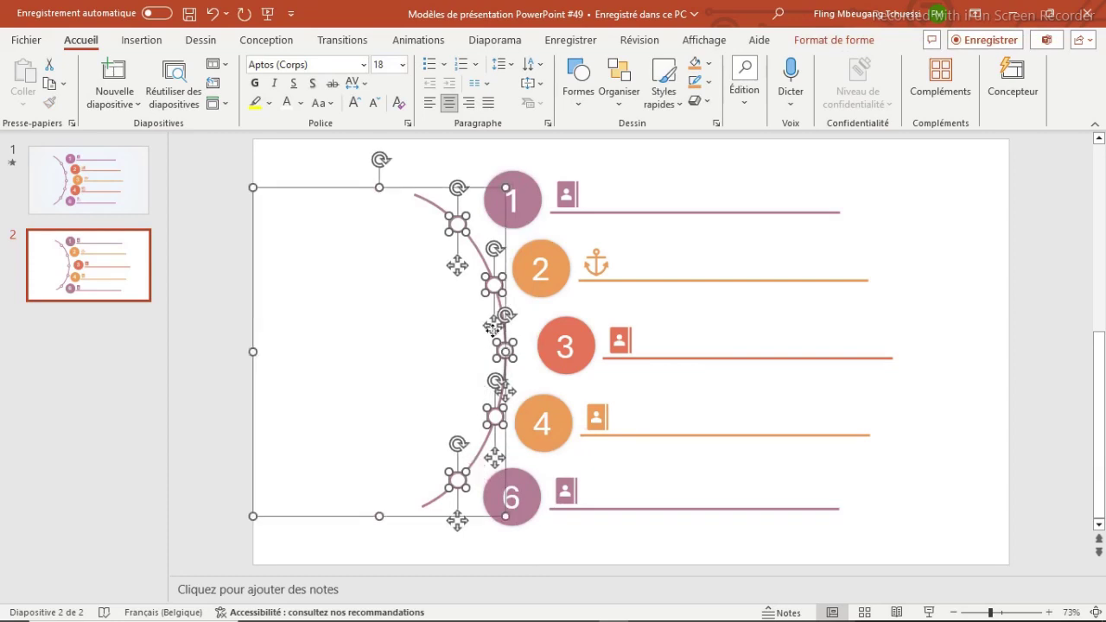
pyautogui.moveTo(501, 348); pyautogui.dragTo(493, 349)
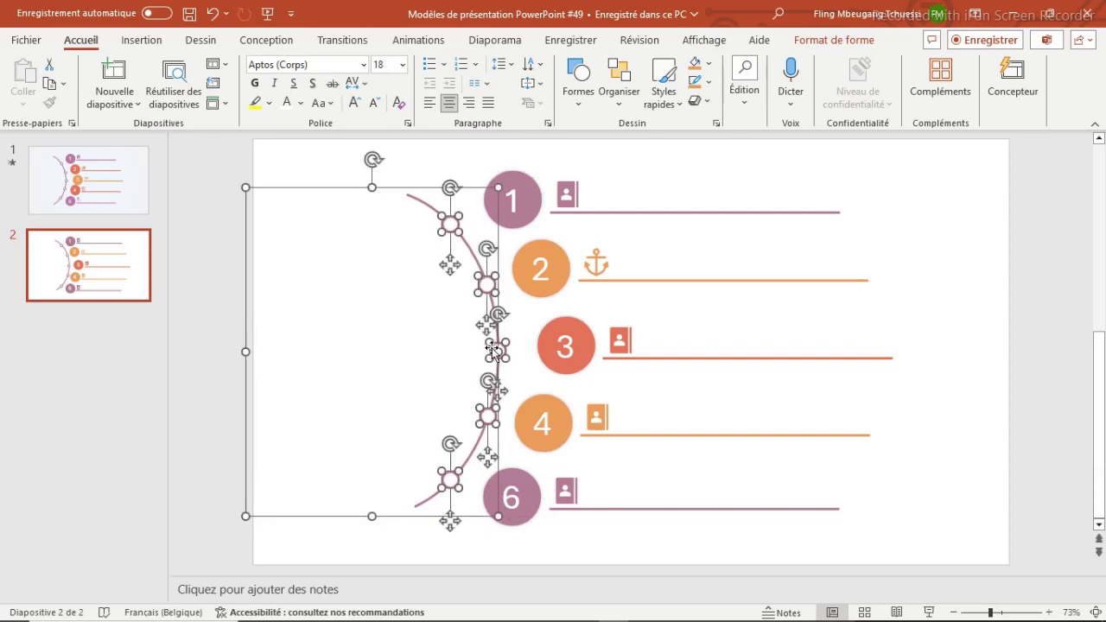
pyautogui.click(927, 267)
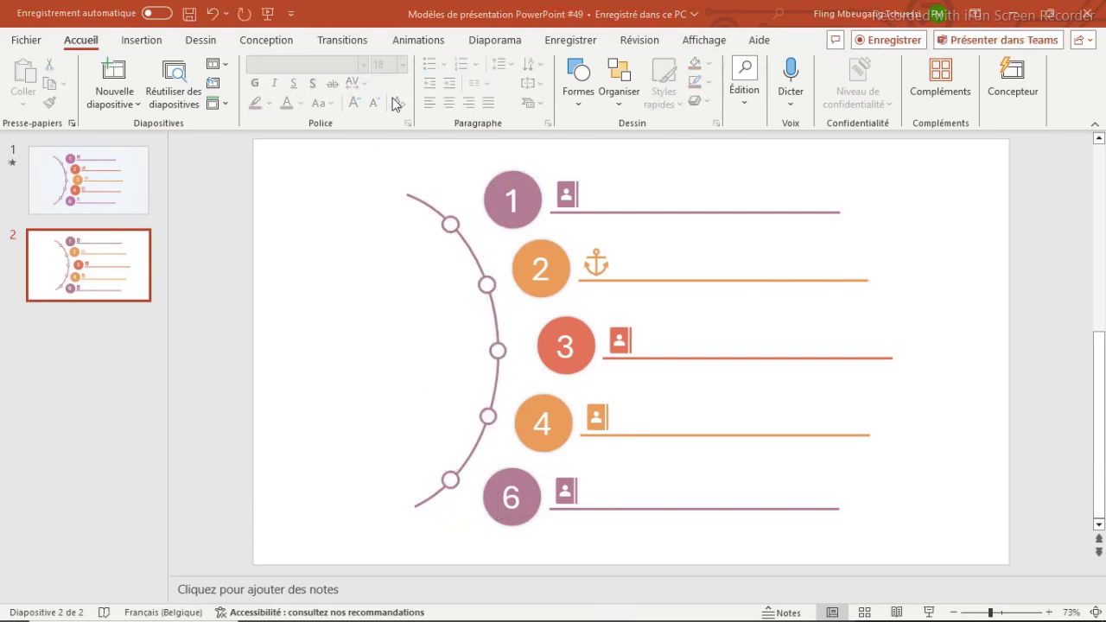
# Open the Animation pane and give the arc a Balayer (Wipe) entrance from the top
pyautogui.click(440, 43)
pyautogui.click(654, 65)
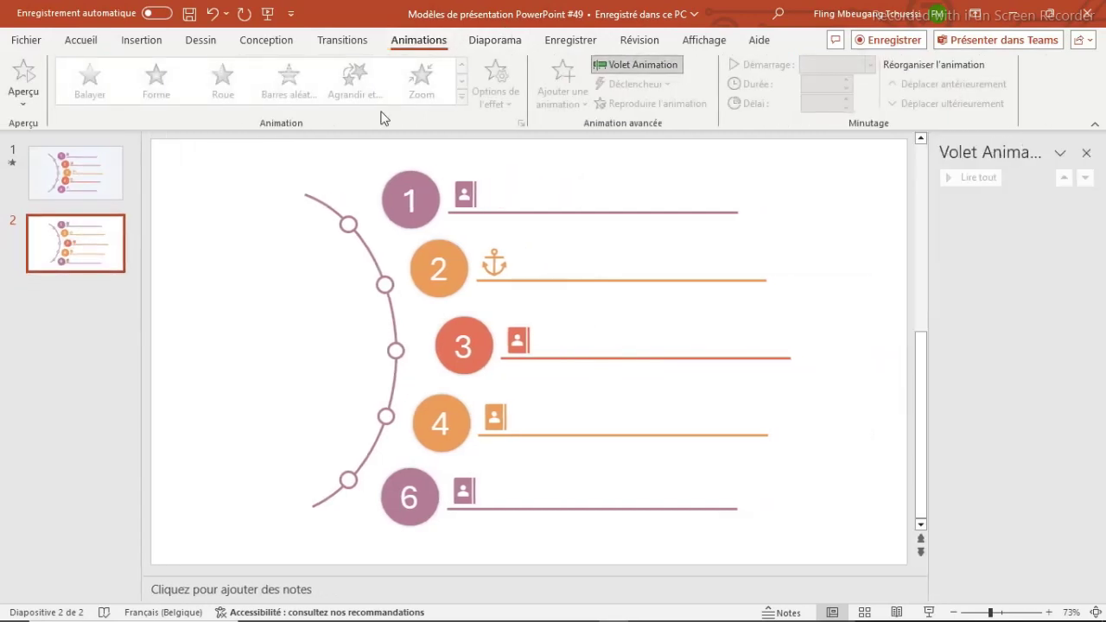
pyautogui.click(321, 199)
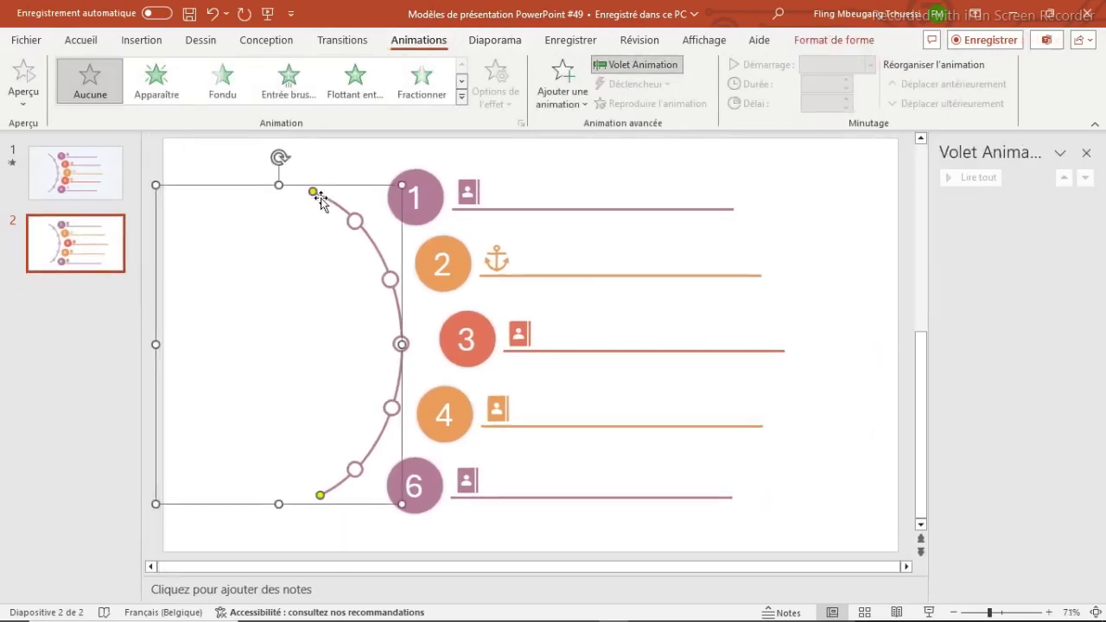
pyautogui.click(461, 97)
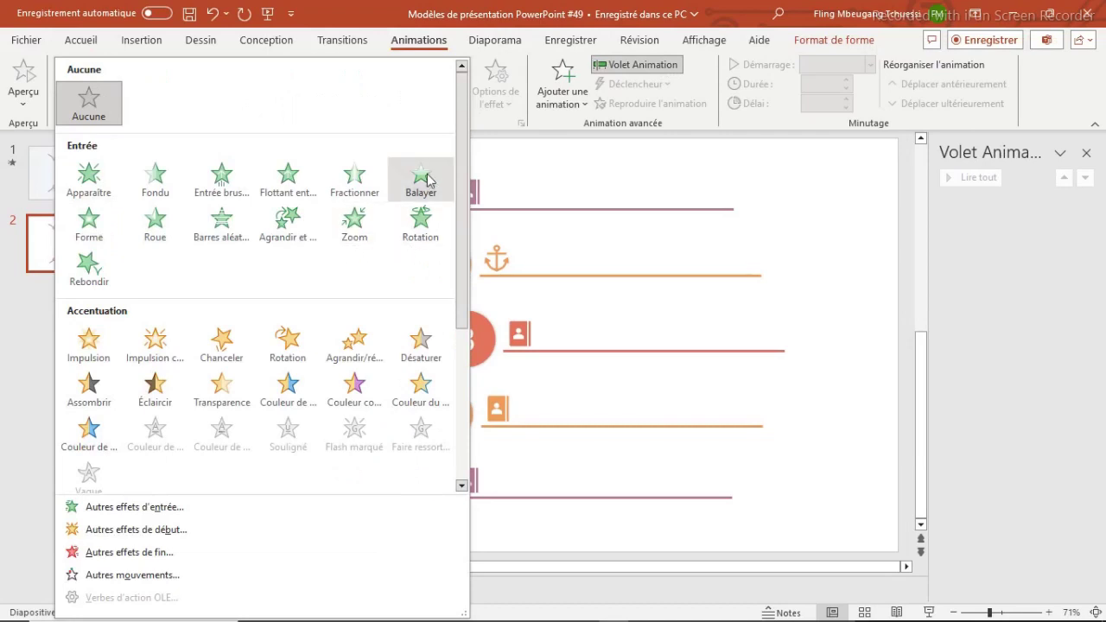
pyautogui.click(422, 178)
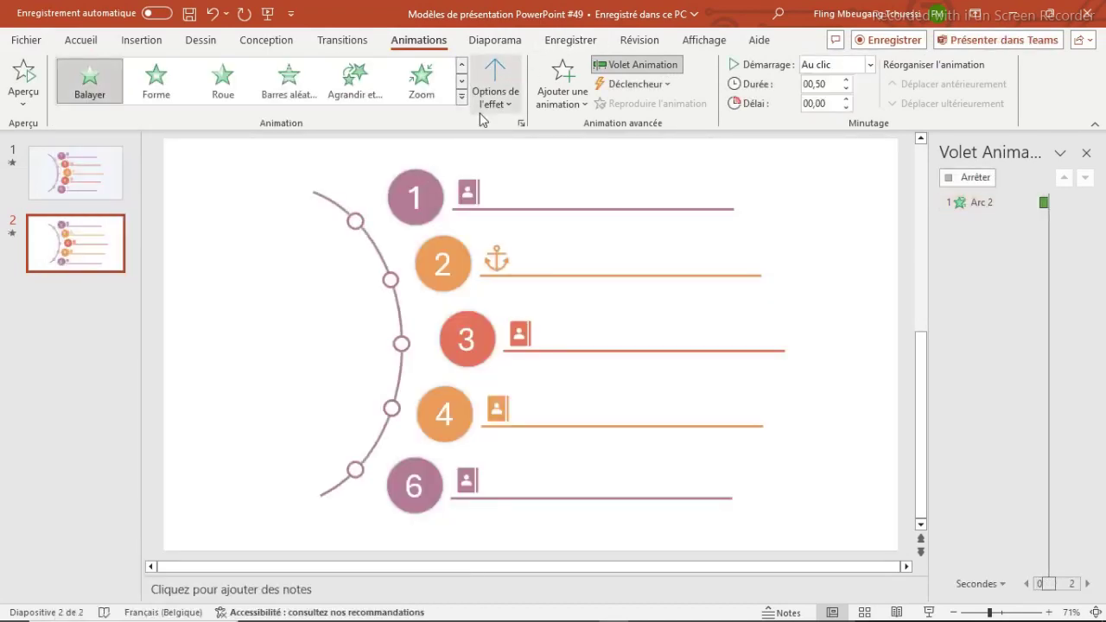
pyautogui.click(499, 106)
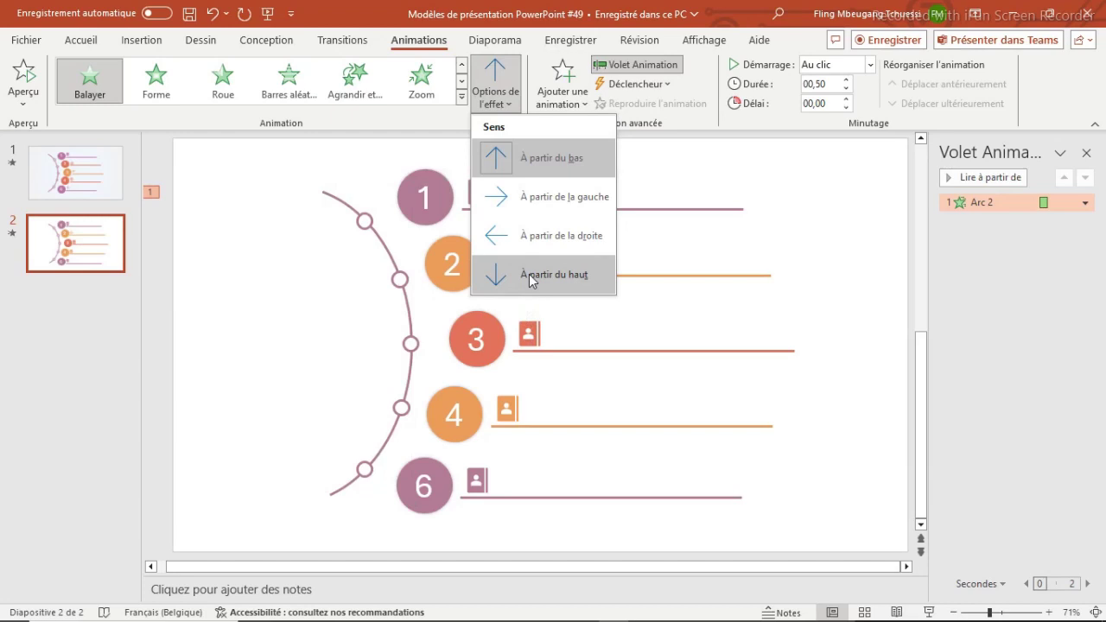
pyautogui.click(529, 274)
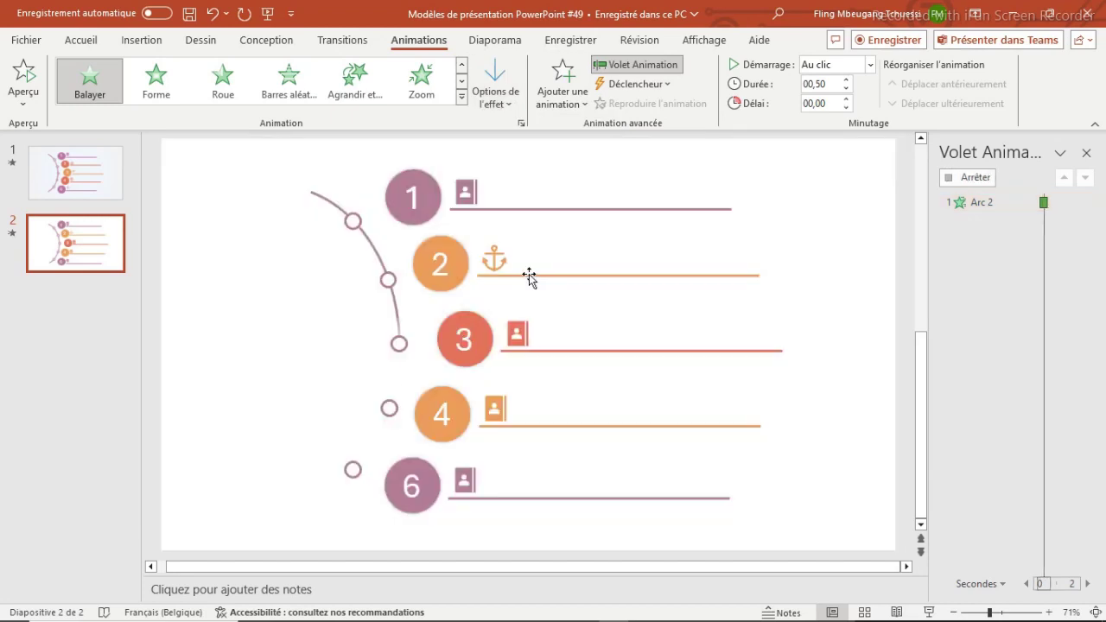
# Give the first ring marker on the arc a Zoom entrance
pyautogui.click(366, 221)
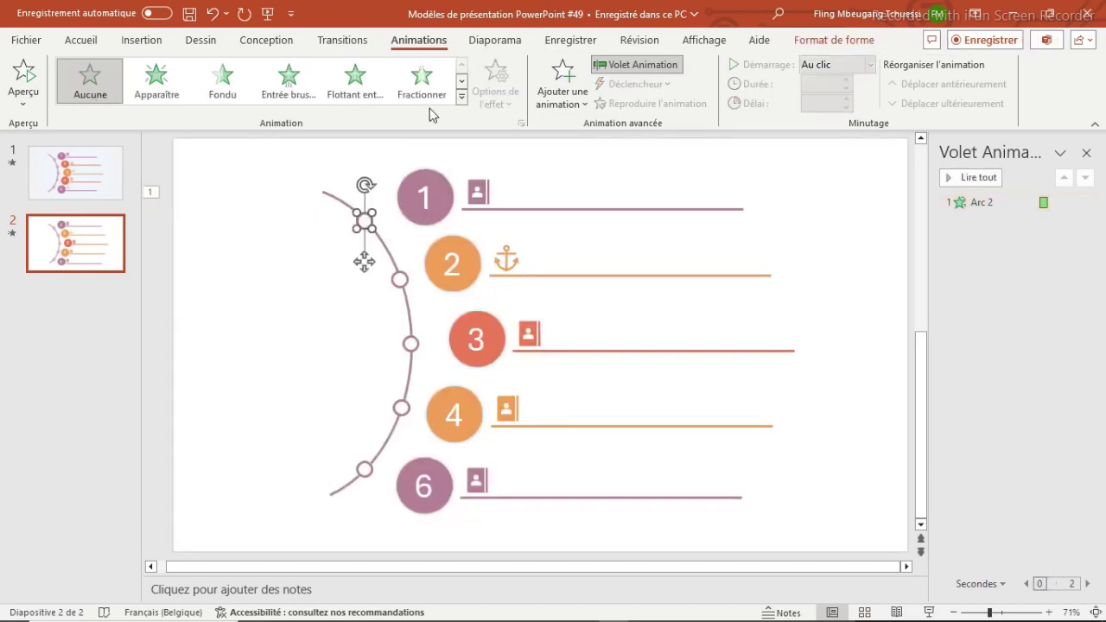
pyautogui.click(461, 98)
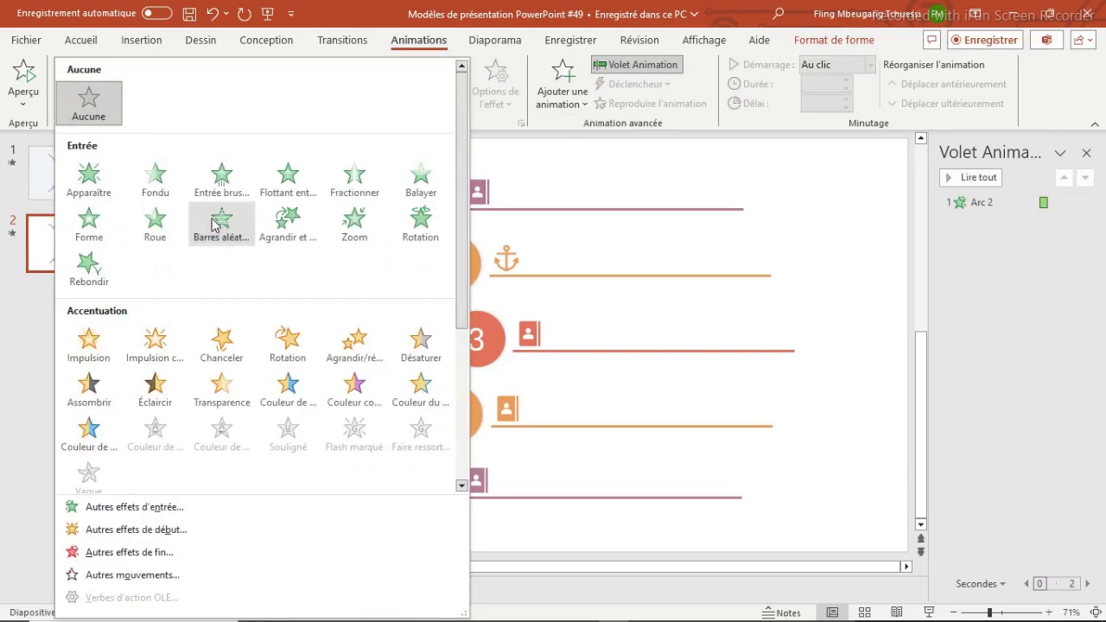
pyautogui.click(375, 223)
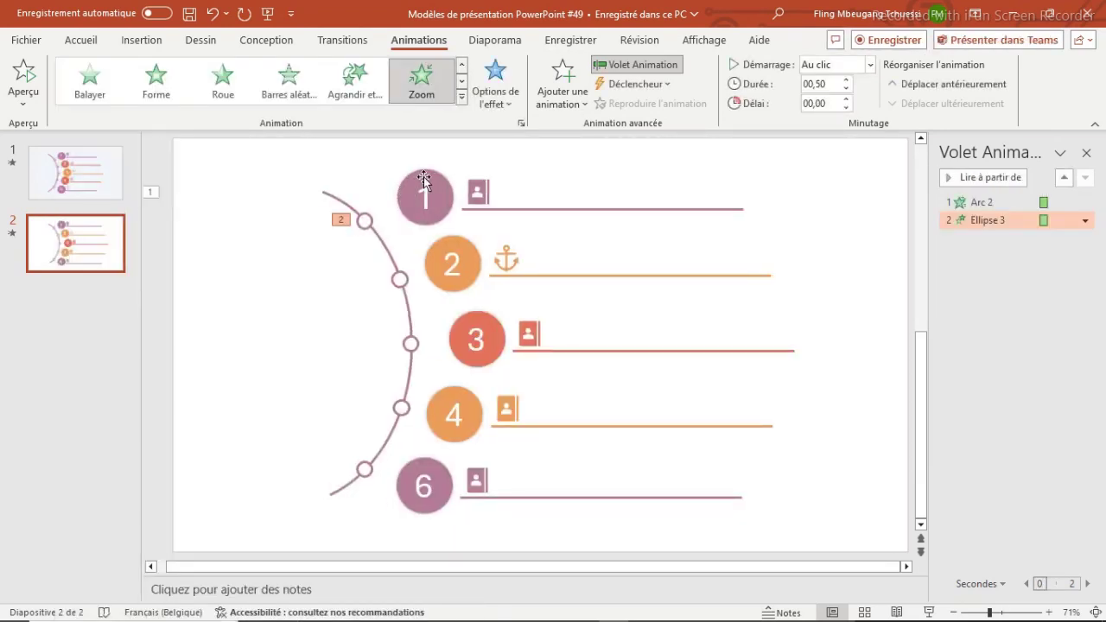
# Give the row 1 group a Balayer (Wipe) entrance from the left
pyautogui.click(423, 177)
pyautogui.click(514, 207)
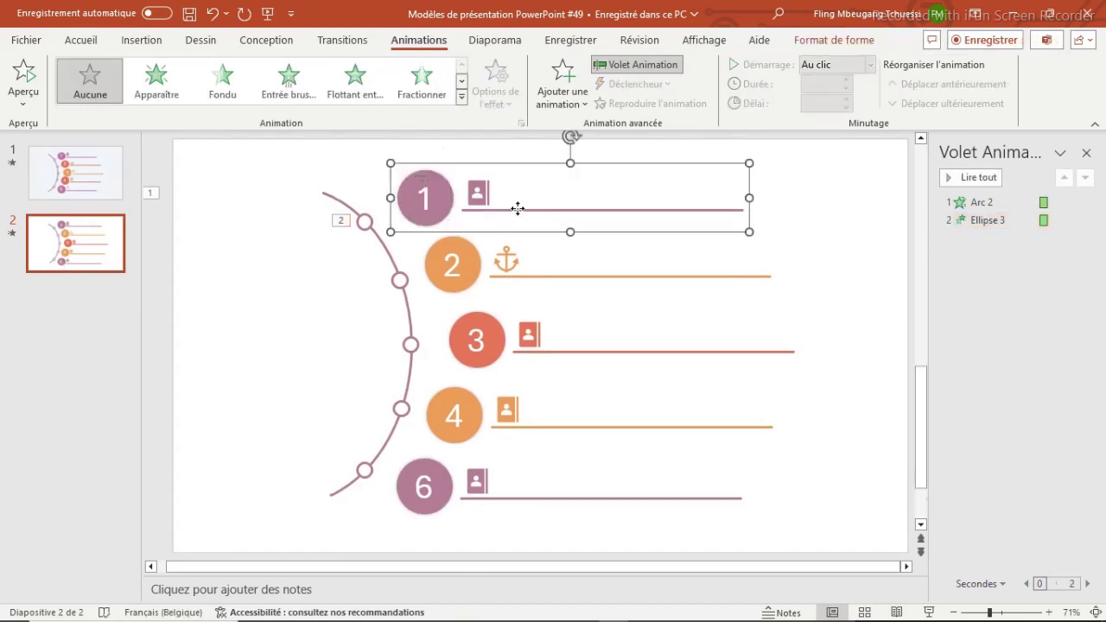
pyautogui.click(463, 97)
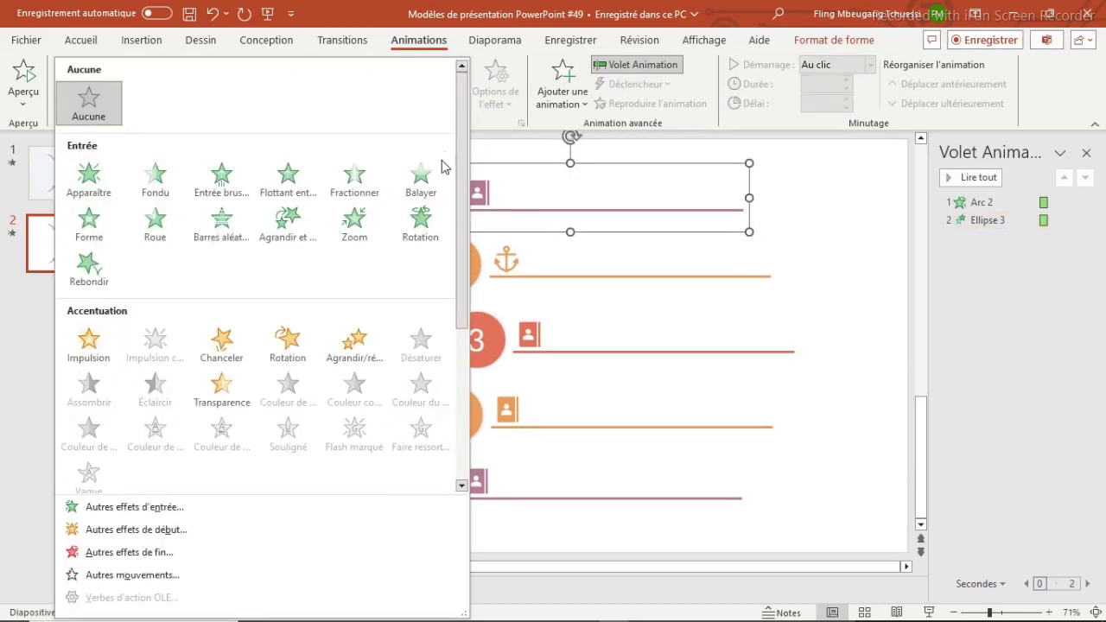
pyautogui.click(420, 179)
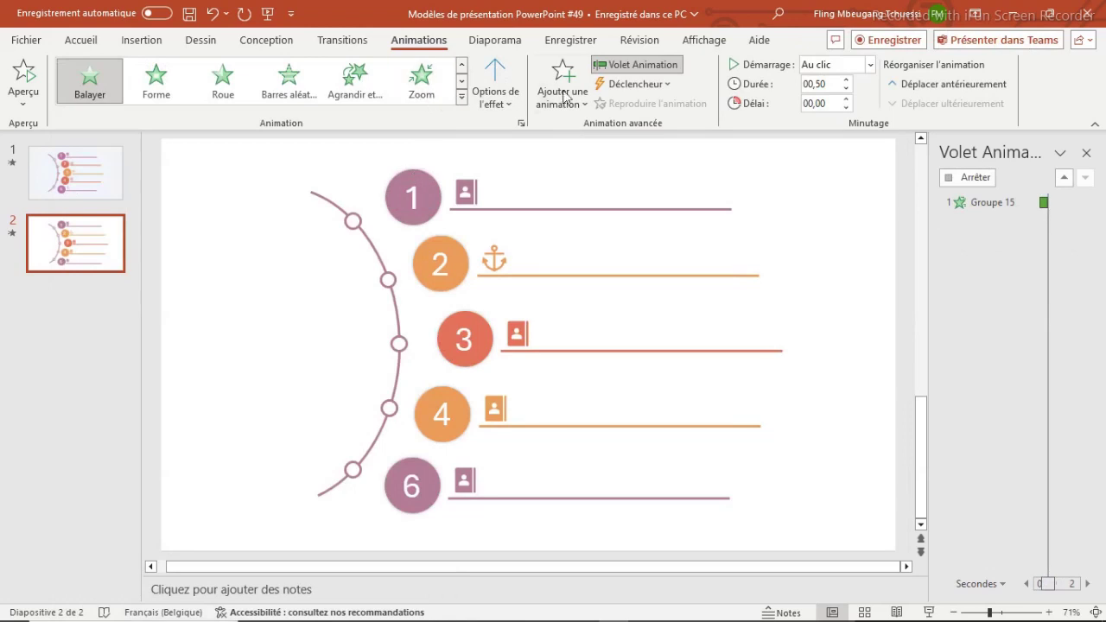
pyautogui.click(506, 102)
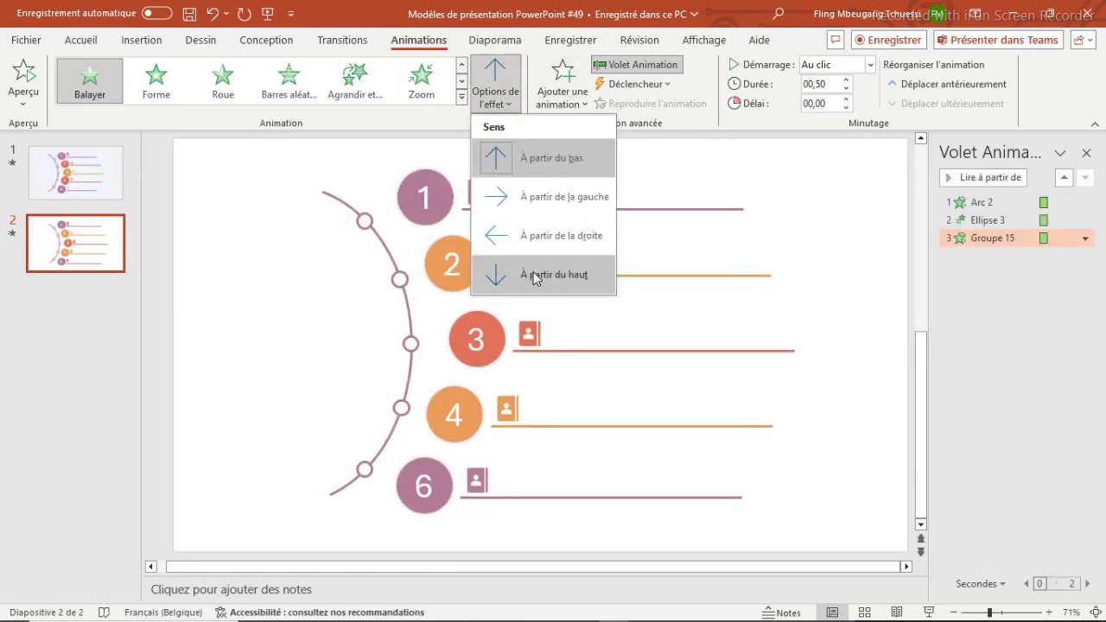
pyautogui.click(517, 196)
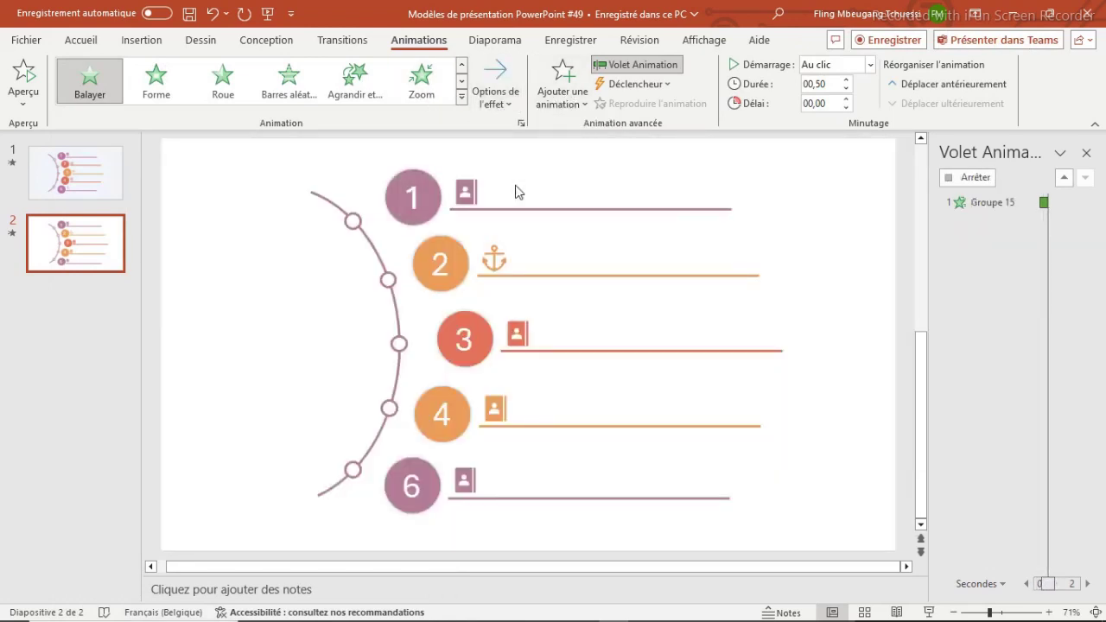
pyautogui.click(422, 191)
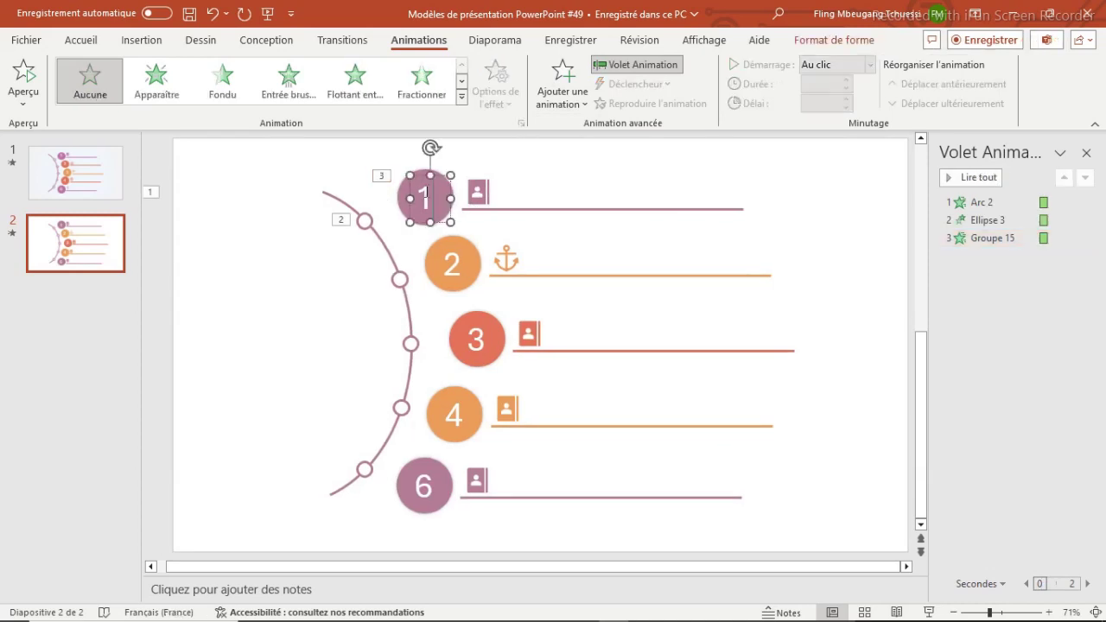
# Give circle 1 and its adjacent icon a Fondu (Fade) entrance
pyautogui.keyDown('shift'); pyautogui.click(474, 190); pyautogui.keyUp('shift')
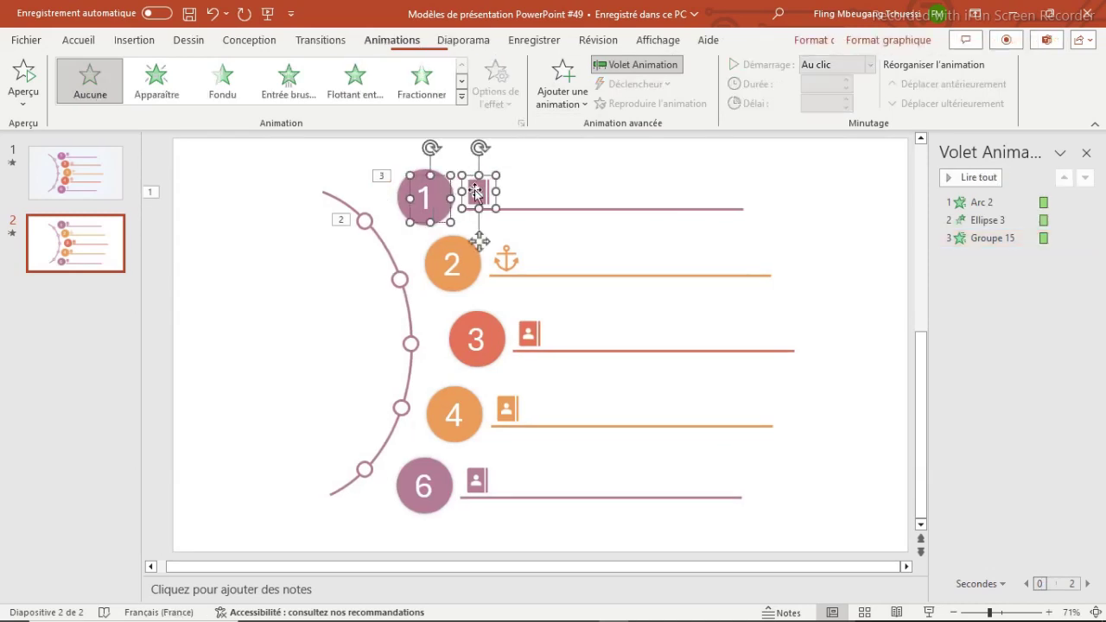
pyautogui.click(462, 98)
pyautogui.click(158, 182)
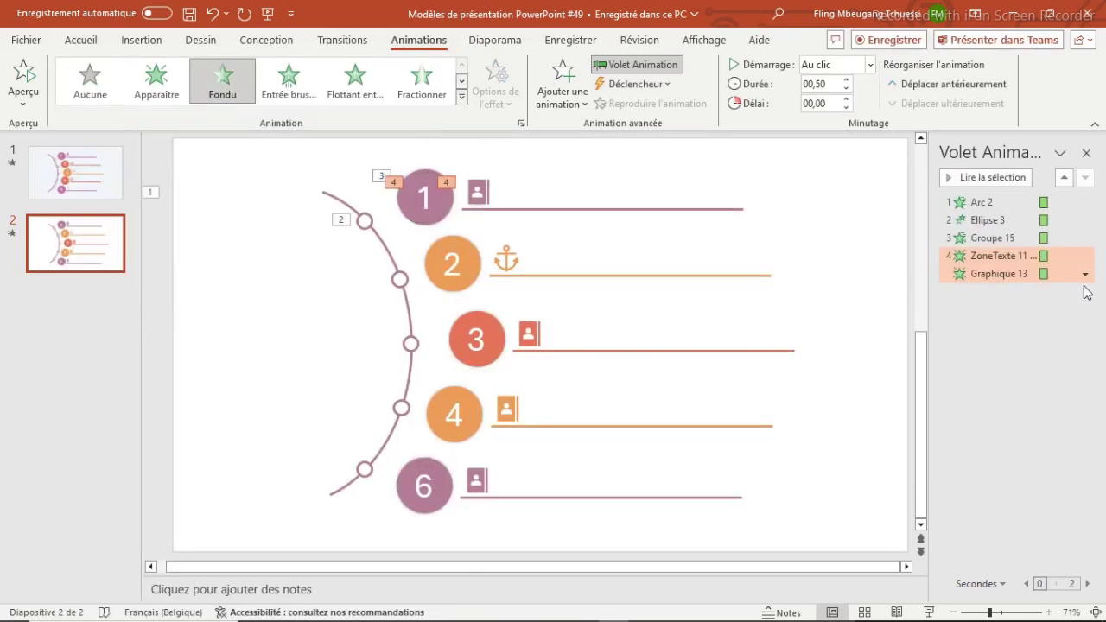
# Set ZoneTexte 11, the row 1 group and the first ring marker to 'Démarrer après le précédent'
pyautogui.click(1086, 259)
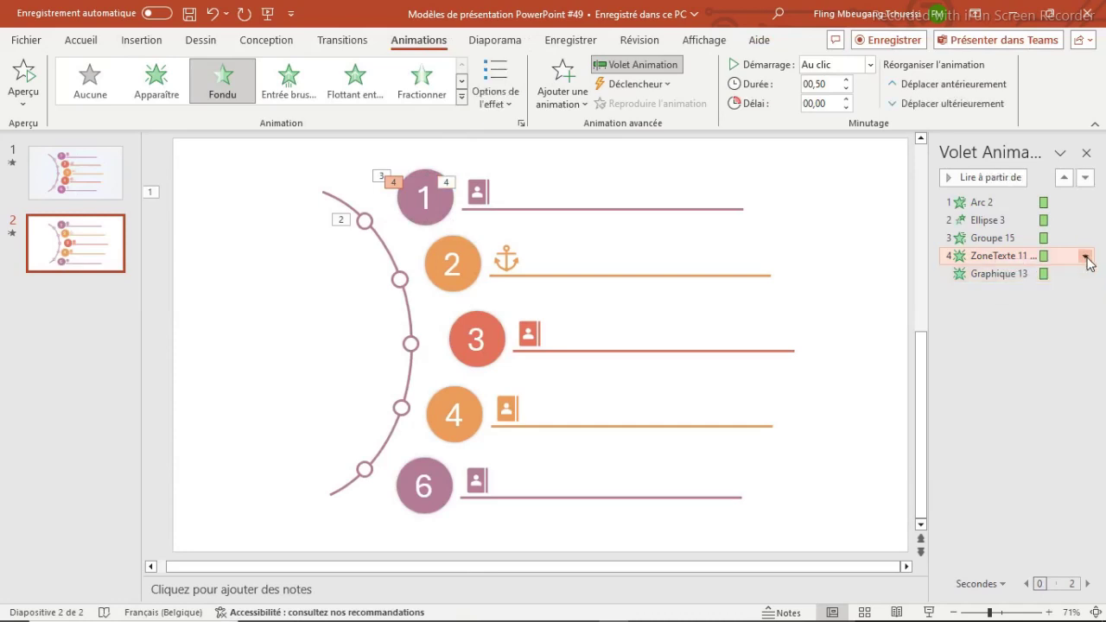
pyautogui.click(1086, 257)
pyautogui.click(961, 314)
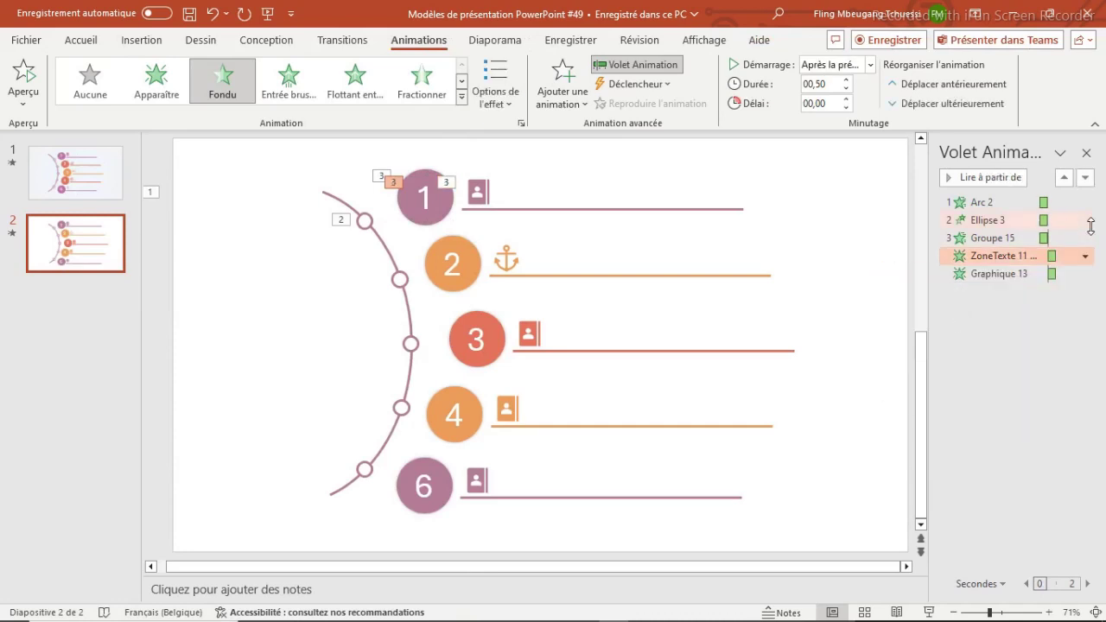
pyautogui.click(1086, 239)
pyautogui.click(1086, 239)
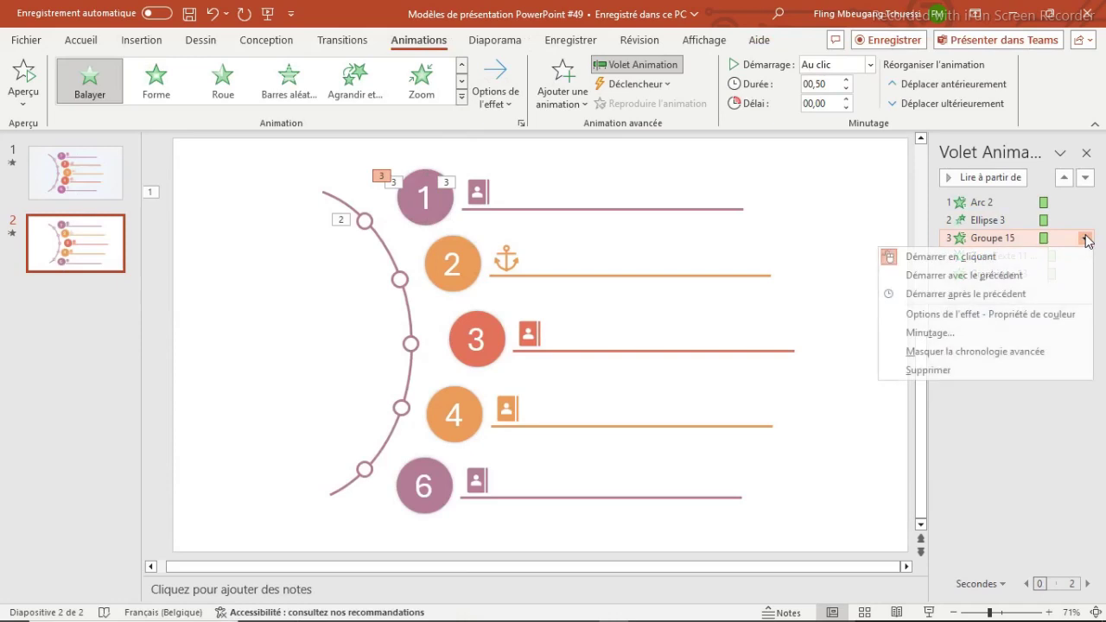
pyautogui.click(953, 295)
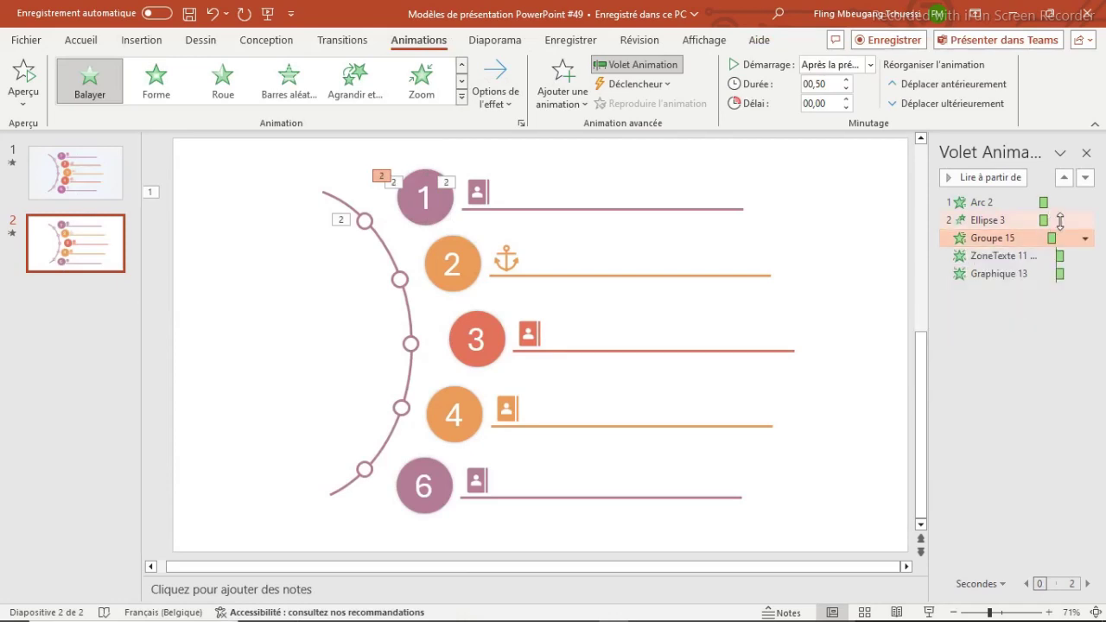
pyautogui.click(1059, 220)
pyautogui.click(1084, 220)
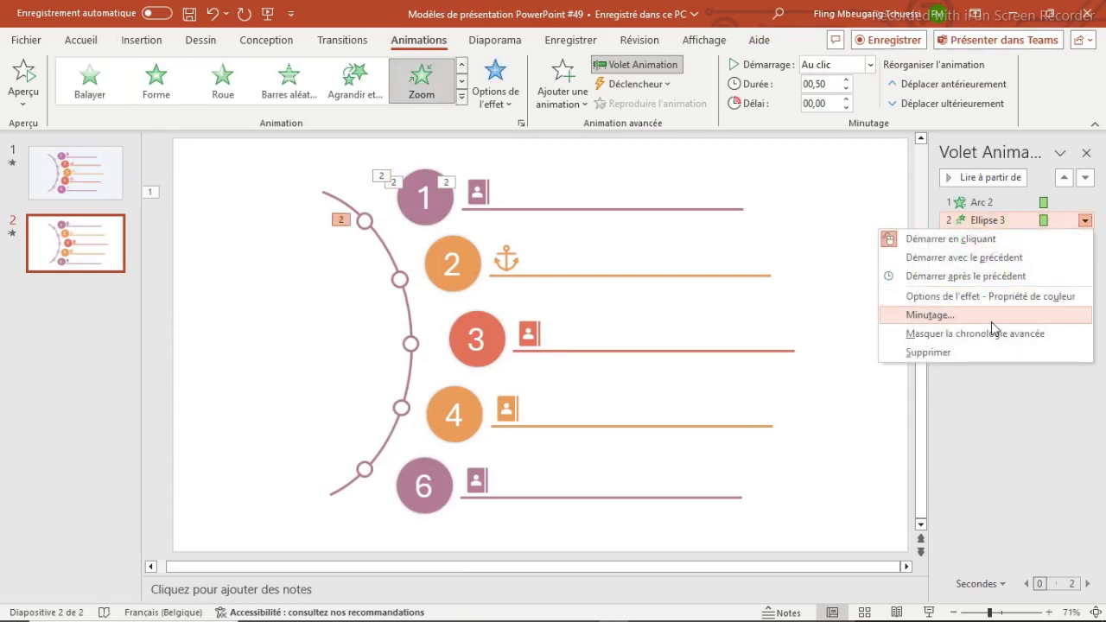
pyautogui.click(979, 276)
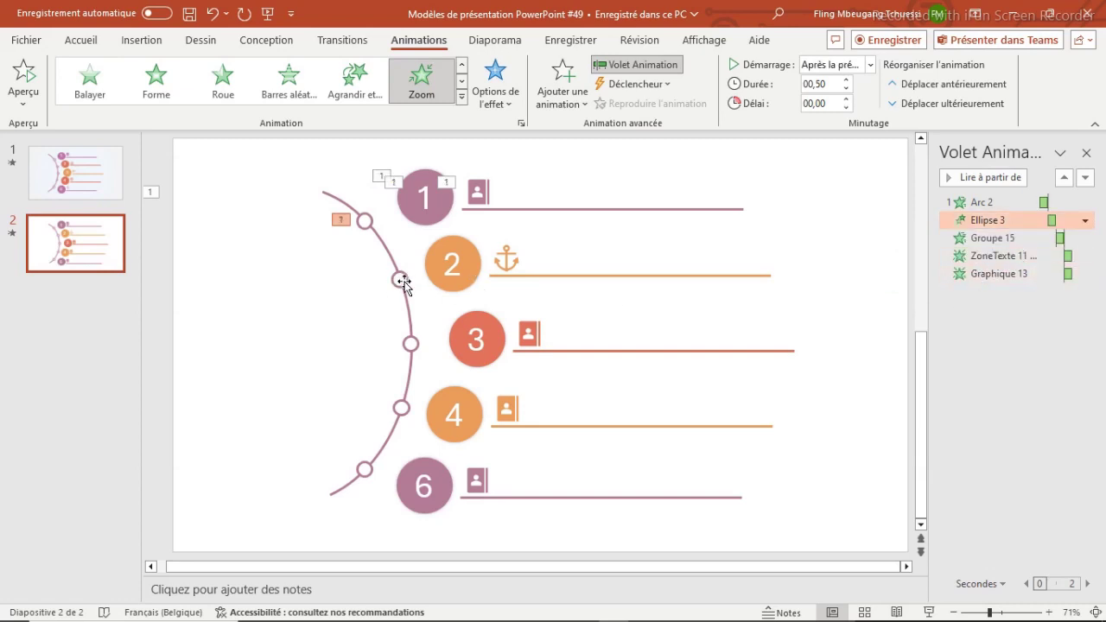
# Copy the first ring marker's and row 1 group's animations onto row 2's marker and group
pyautogui.click(366, 223)
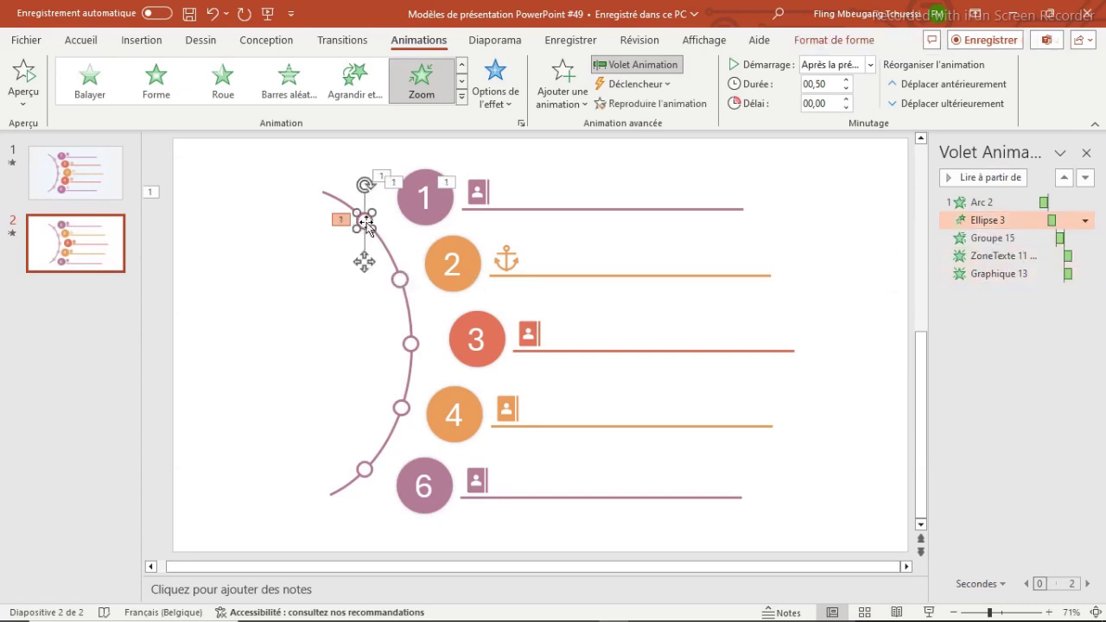
pyautogui.click(637, 103)
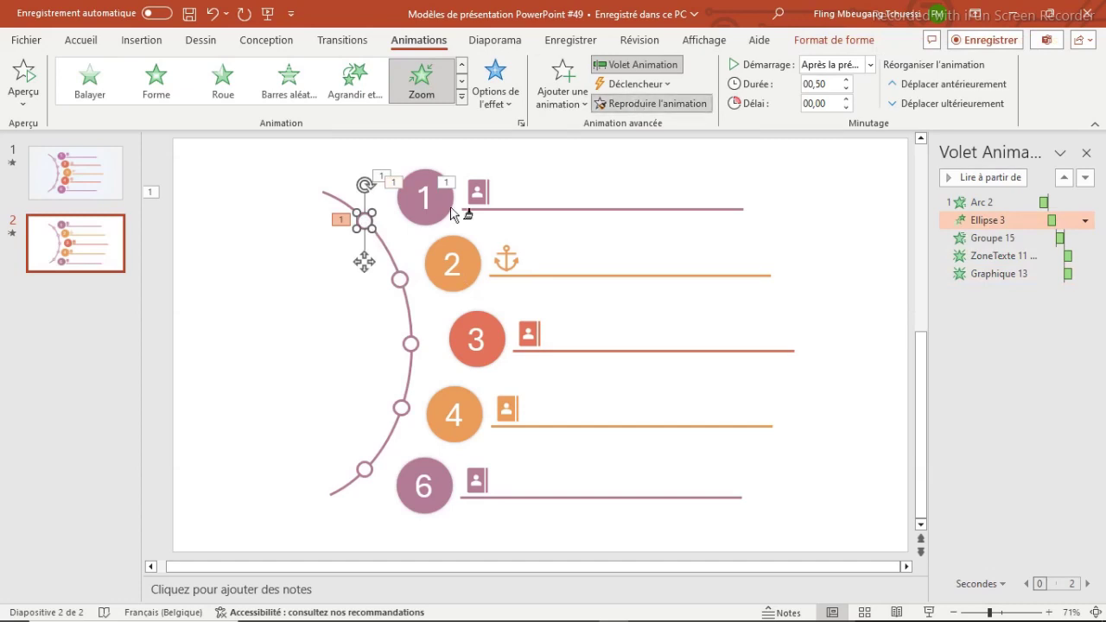
pyautogui.click(401, 280)
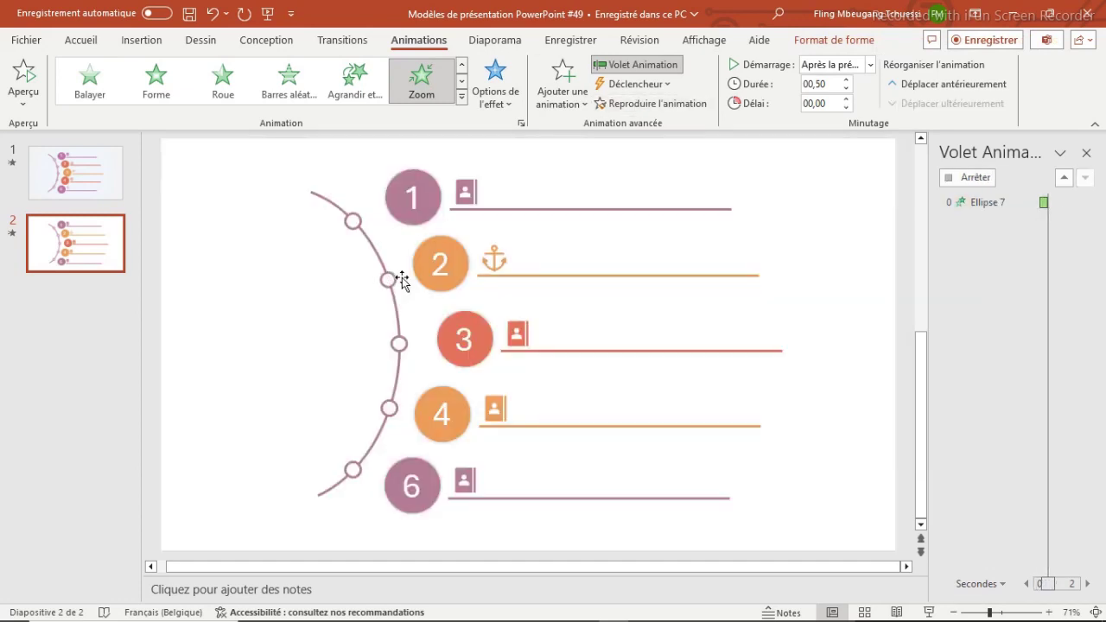
pyautogui.click(614, 211)
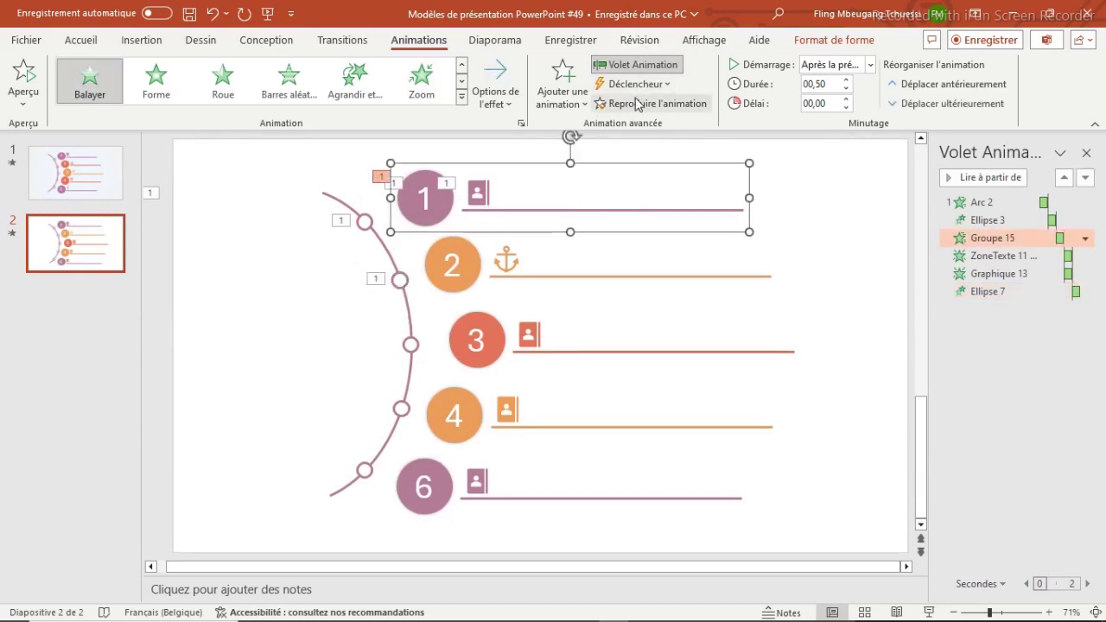
pyautogui.click(624, 284)
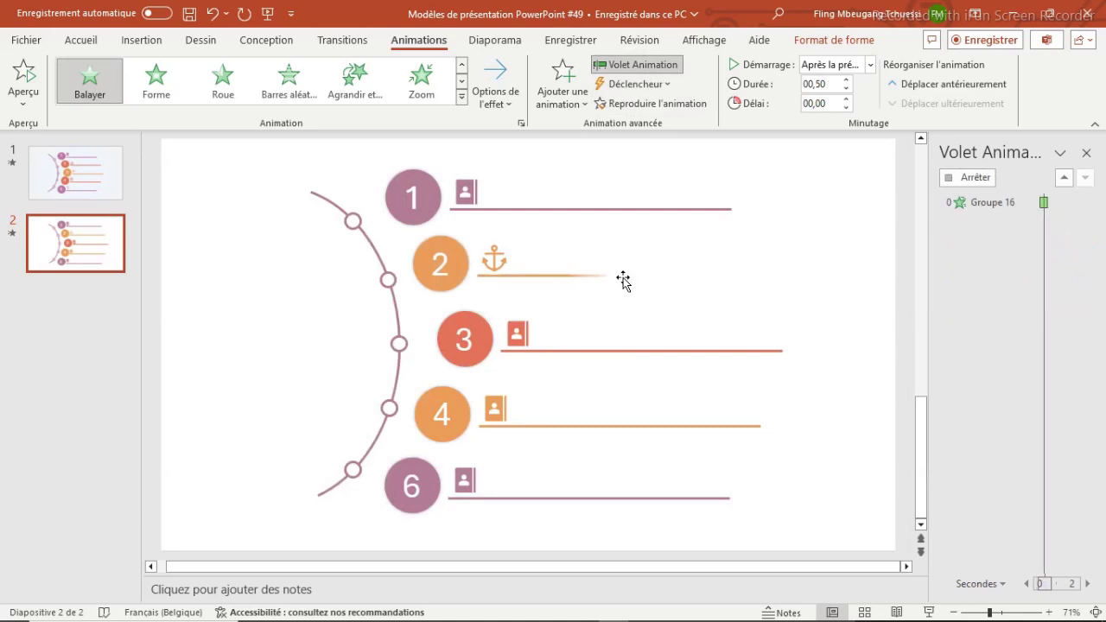
# Copy number 1's fade and its icon's animation onto number 2 and the anchor icon
pyautogui.click(451, 256)
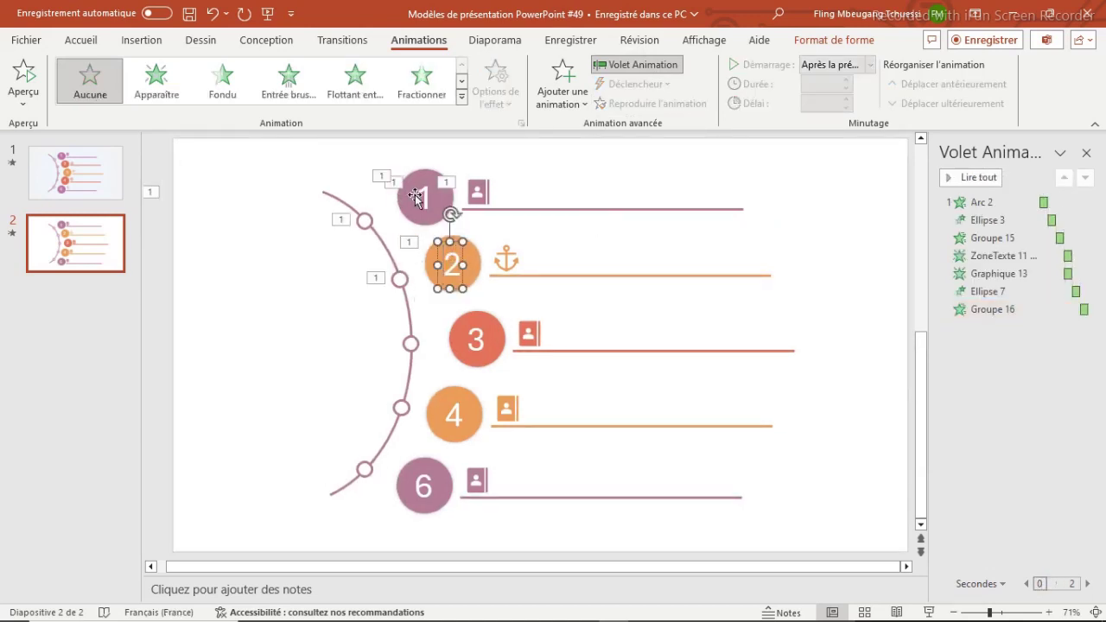
pyautogui.click(416, 197)
pyautogui.click(649, 102)
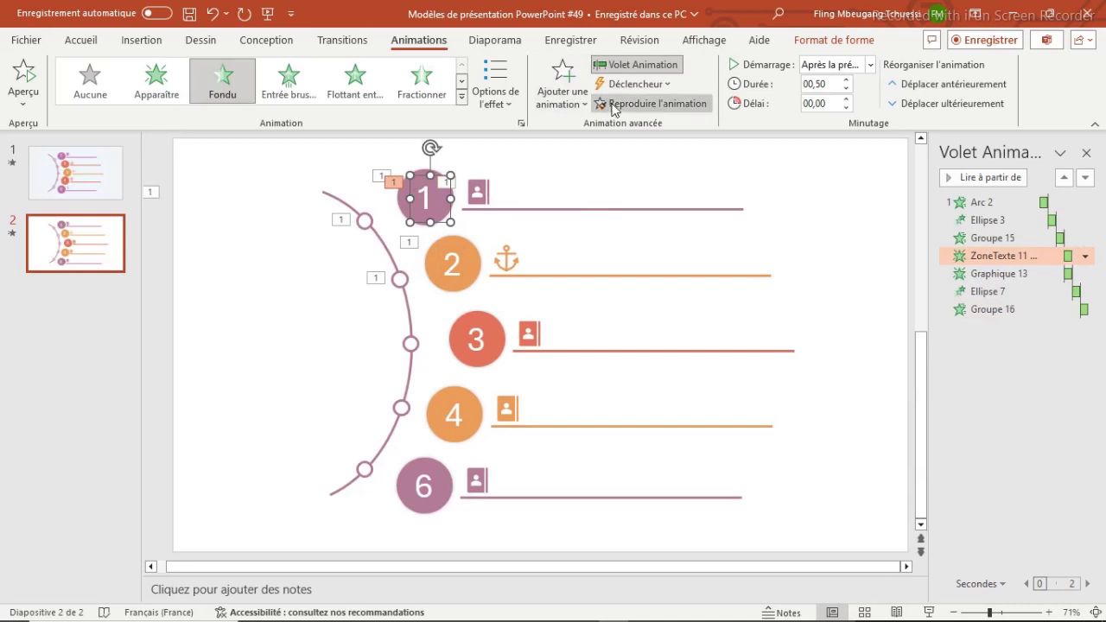
pyautogui.click(451, 259)
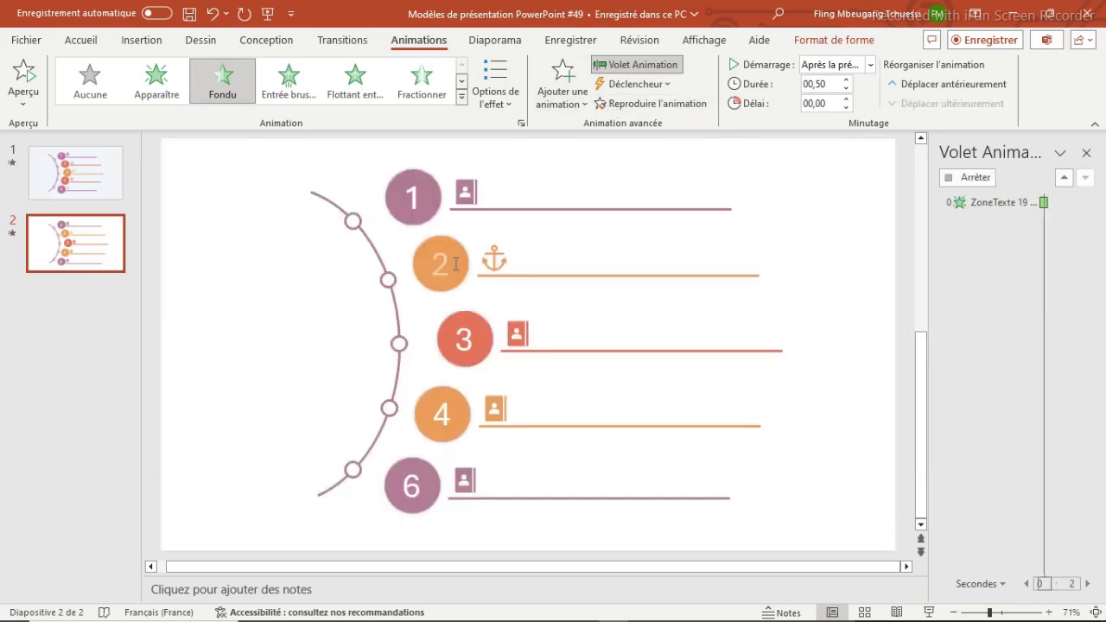
pyautogui.click(478, 192)
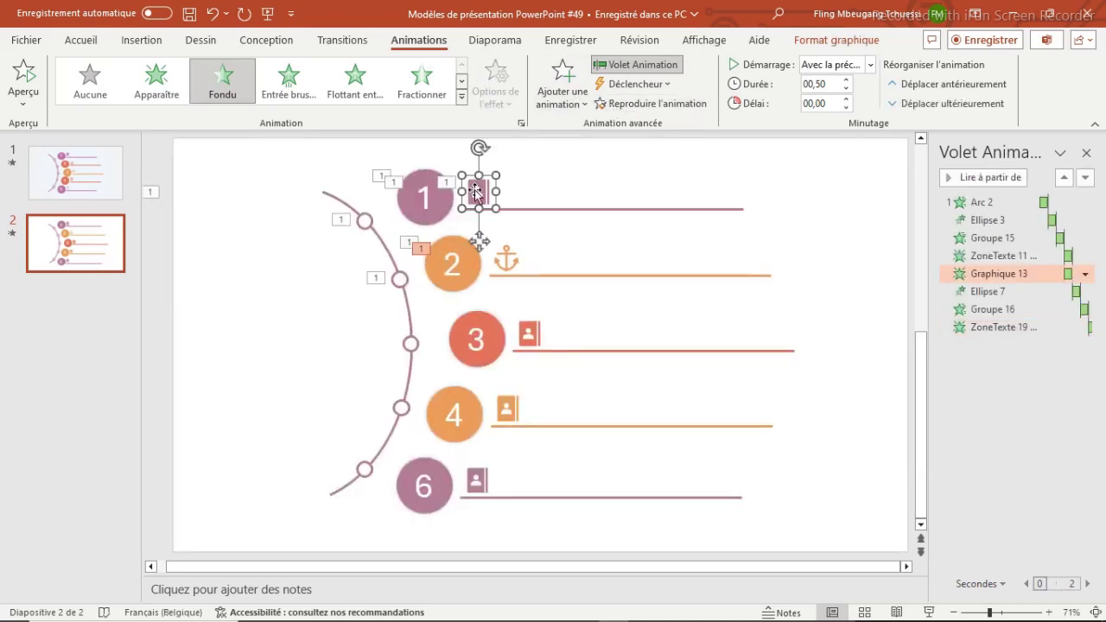
pyautogui.click(664, 103)
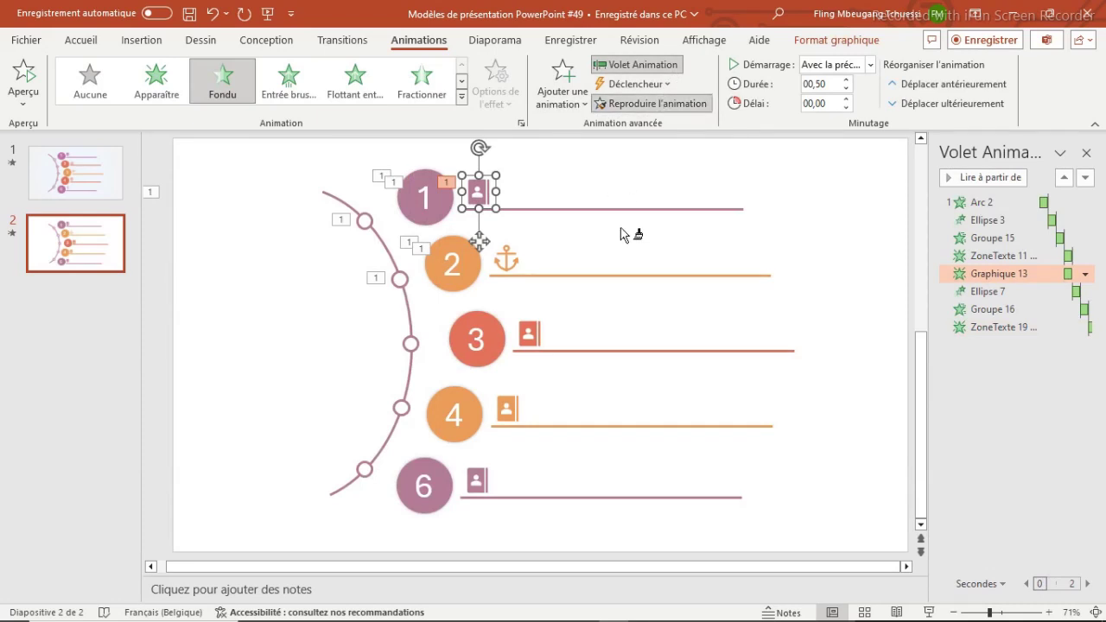
pyautogui.click(518, 259)
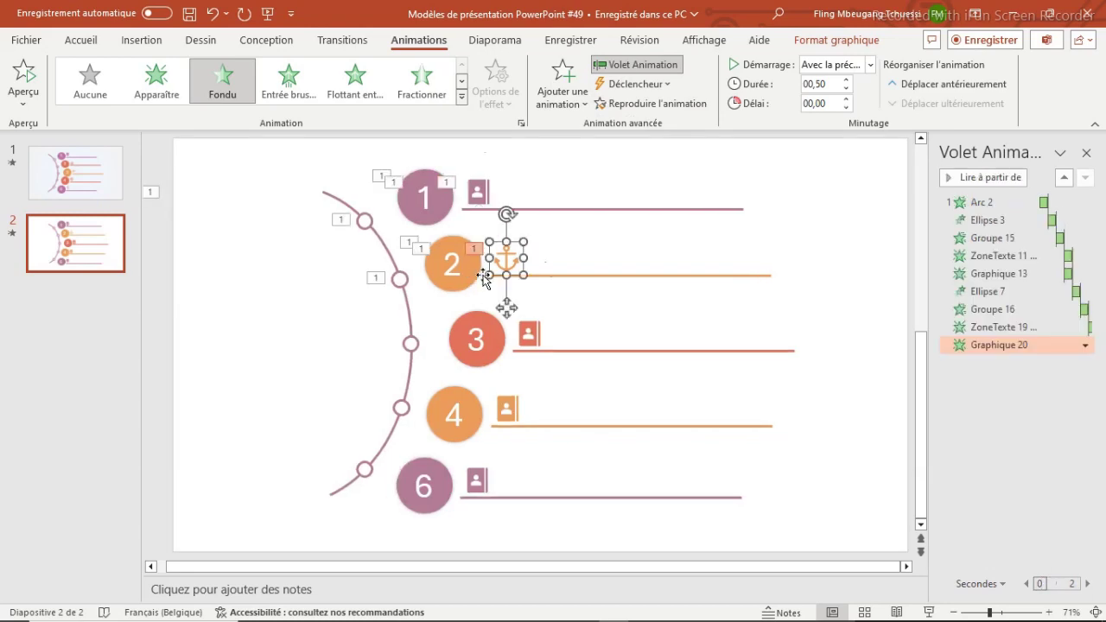
pyautogui.click(987, 291)
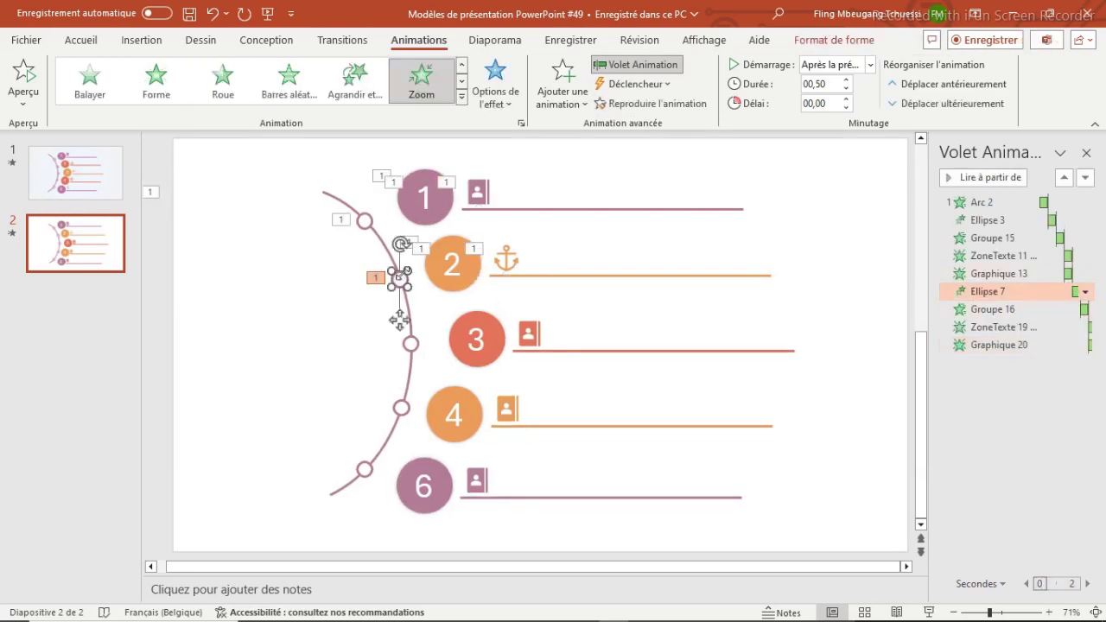
# Set the second ring marker to start on click, then copy row 2's animations onto row 3
pyautogui.click(1085, 292)
pyautogui.click(958, 309)
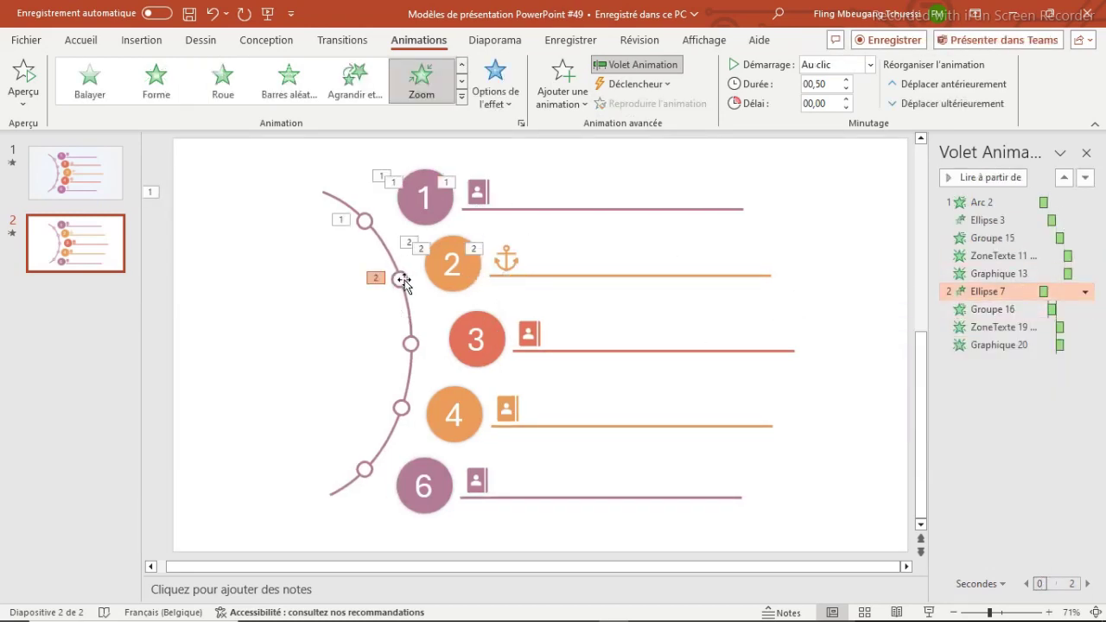
pyautogui.click(403, 280)
pyautogui.click(644, 103)
pyautogui.click(409, 344)
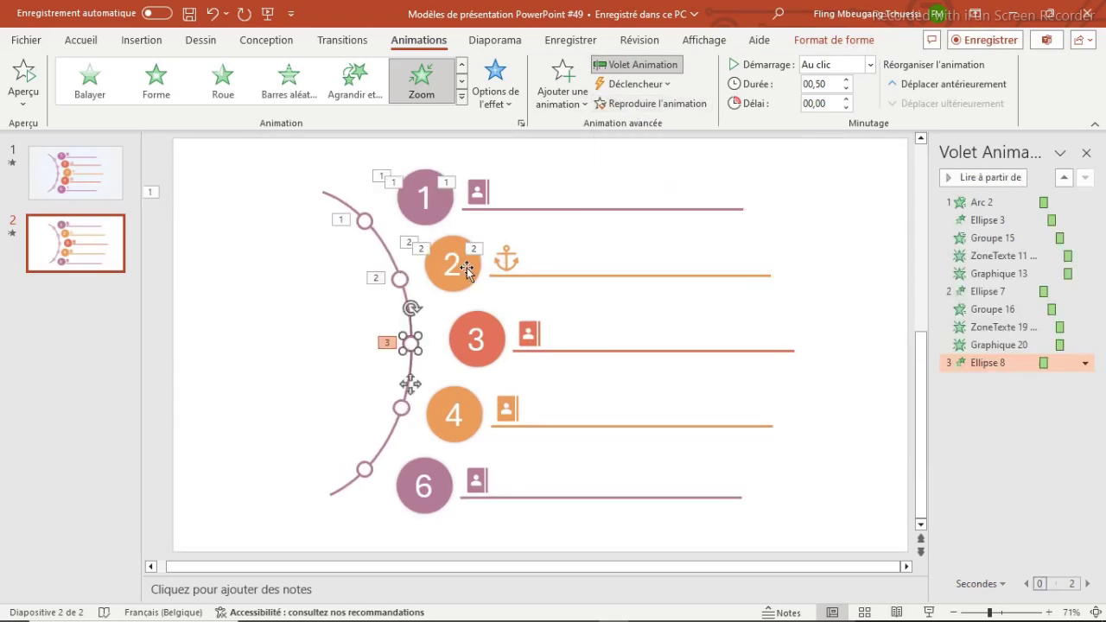
pyautogui.click(466, 270)
pyautogui.click(644, 104)
pyautogui.click(614, 350)
pyautogui.click(462, 337)
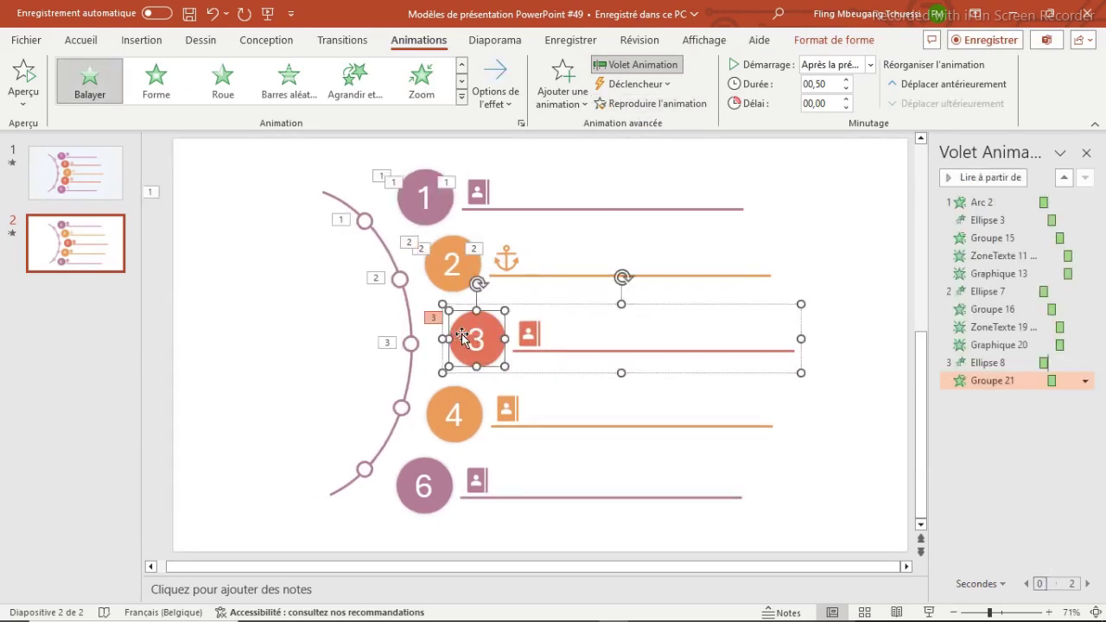
pyautogui.click(456, 259)
pyautogui.click(644, 104)
pyautogui.click(476, 339)
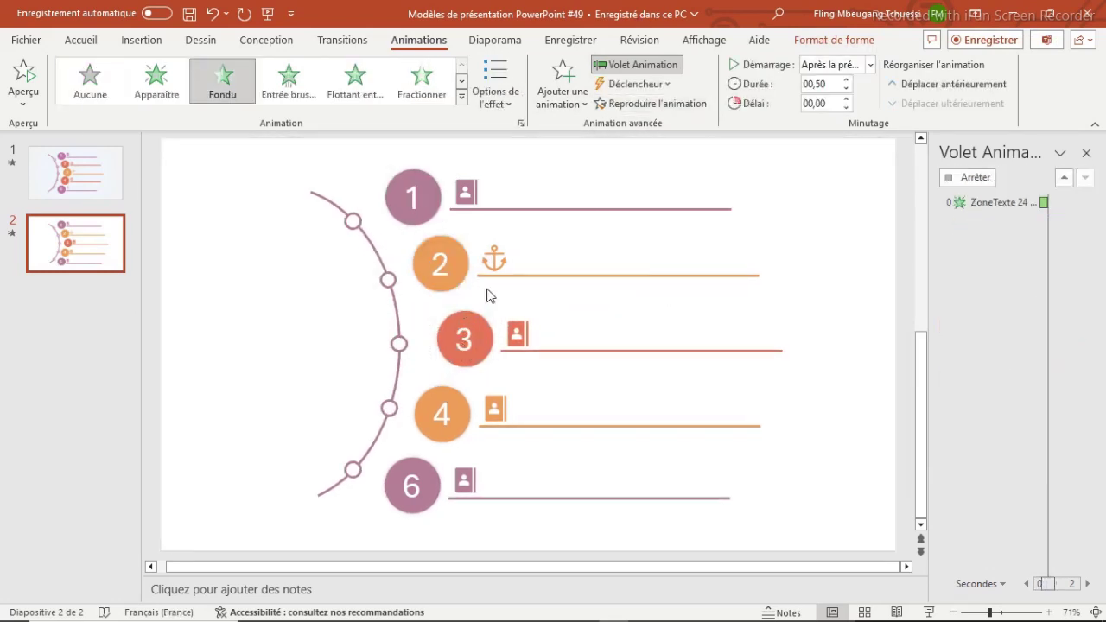
pyautogui.click(518, 255)
pyautogui.click(609, 104)
pyautogui.click(526, 331)
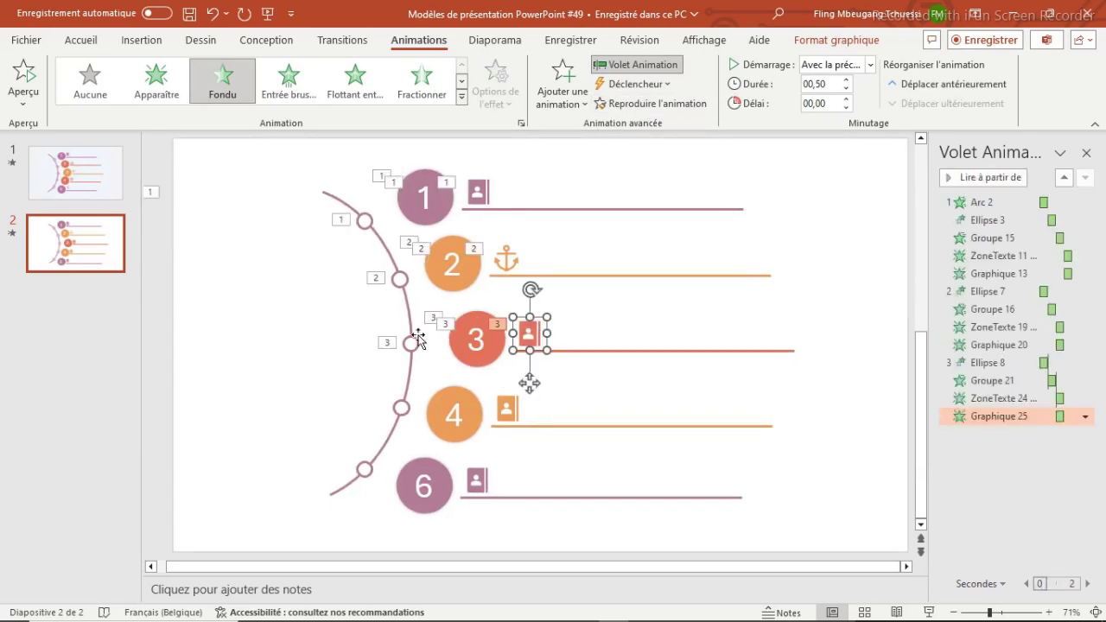
# Copy row 3's ring marker, group, number and icon animations onto row 4
pyautogui.click(411, 342)
pyautogui.click(617, 103)
pyautogui.click(401, 408)
pyautogui.click(555, 351)
pyautogui.click(629, 104)
pyautogui.click(608, 428)
pyautogui.click(476, 338)
pyautogui.click(643, 103)
pyautogui.click(474, 420)
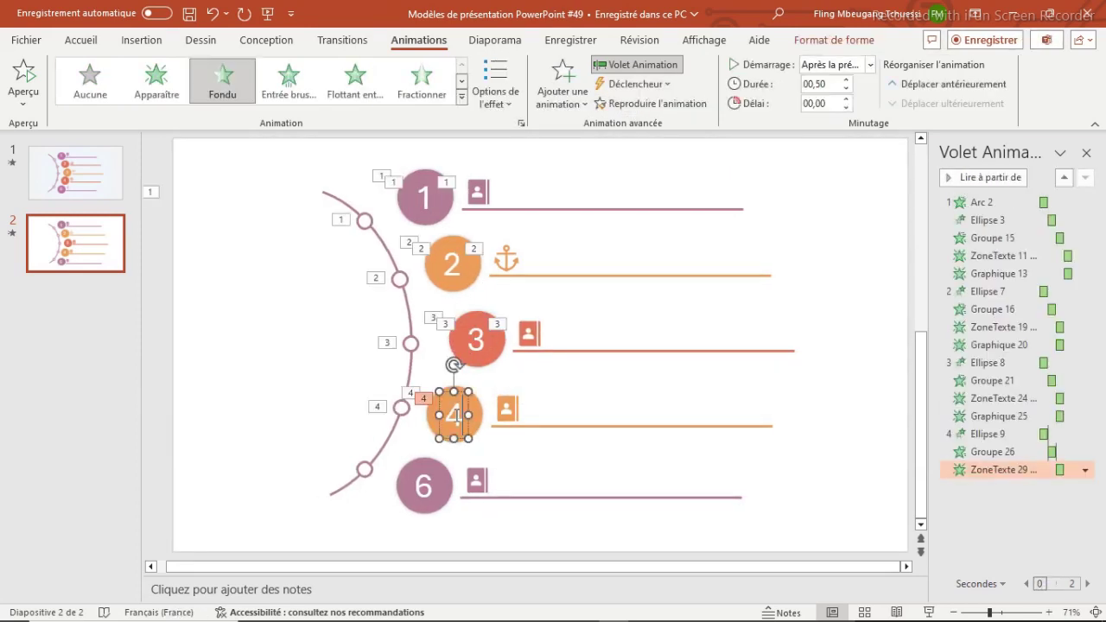
pyautogui.click(529, 335)
pyautogui.click(629, 104)
pyautogui.click(508, 410)
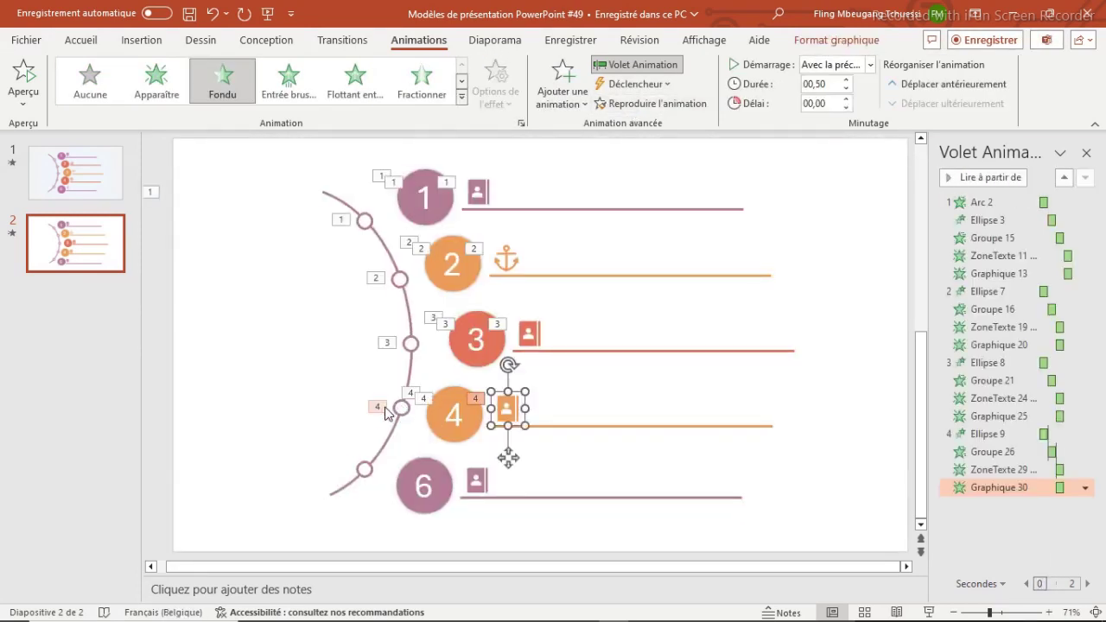
# Copy row 4's ring marker, group, number and icon animations onto the last row (row 6)
pyautogui.click(401, 408)
pyautogui.click(629, 104)
pyautogui.click(364, 469)
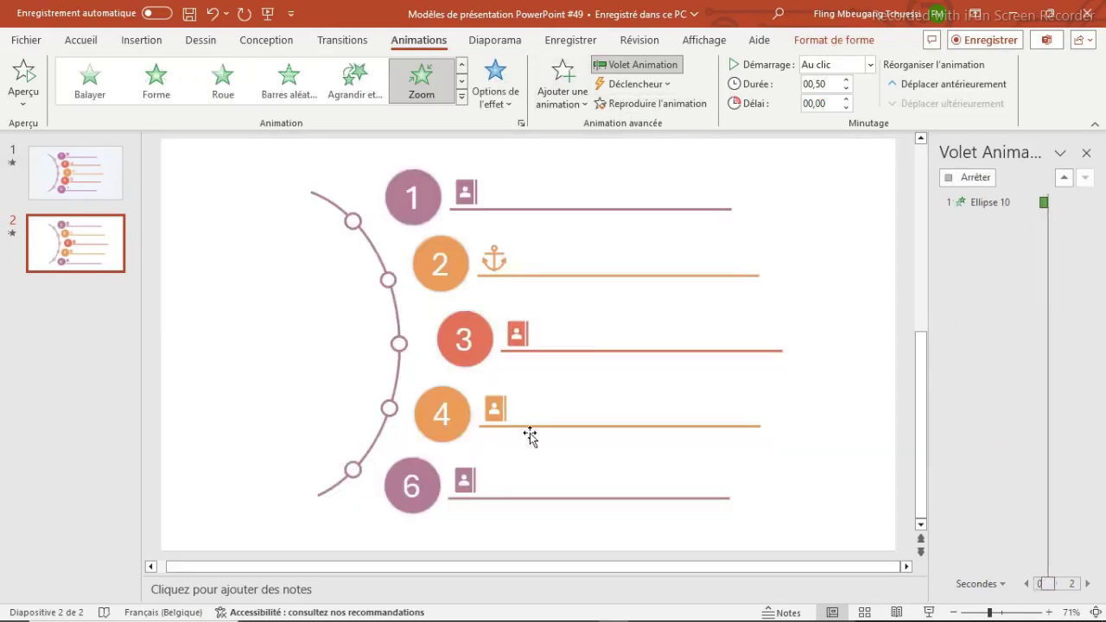
pyautogui.click(590, 425)
pyautogui.click(640, 103)
pyautogui.click(549, 510)
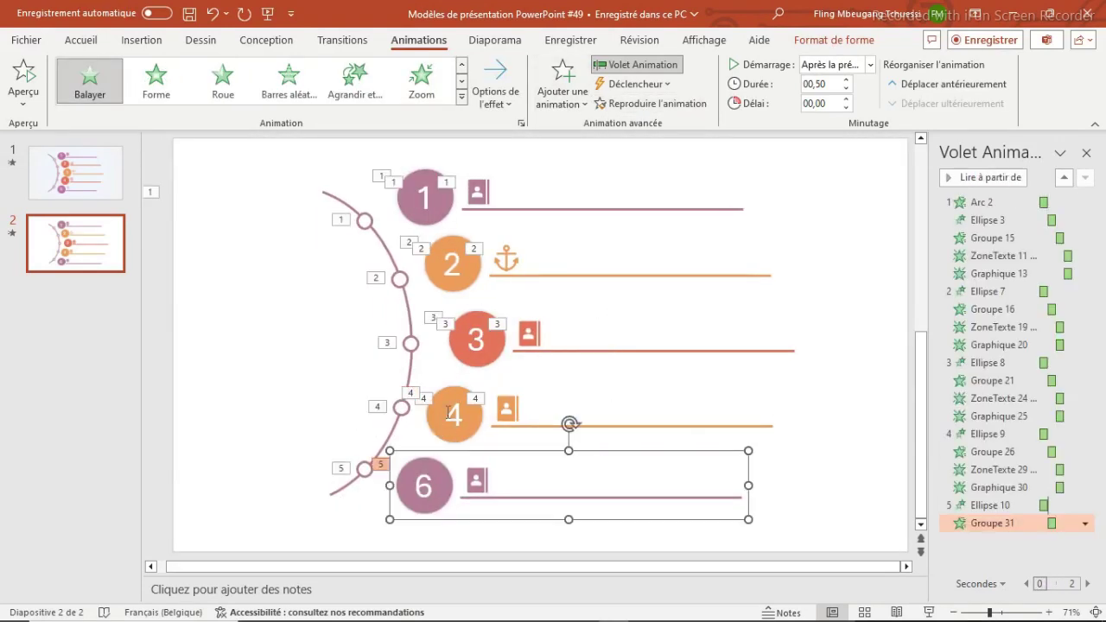
pyautogui.click(440, 419)
pyautogui.click(617, 104)
pyautogui.click(424, 487)
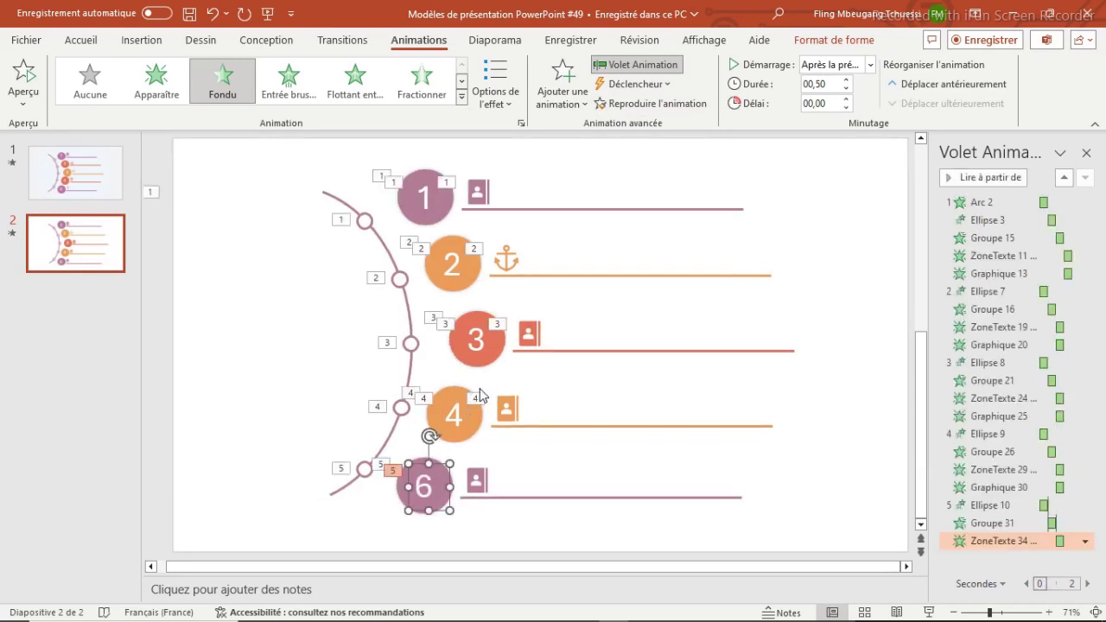
pyautogui.click(515, 424)
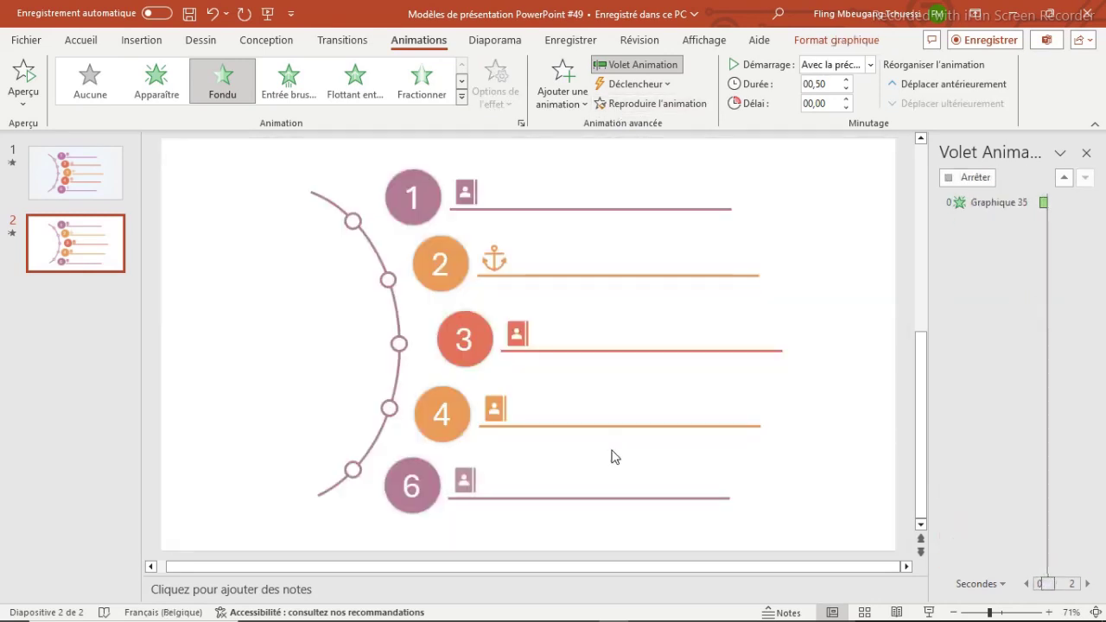
# Preview all the slide's animations from the arc, then close the Animation pane
pyautogui.click(983, 202)
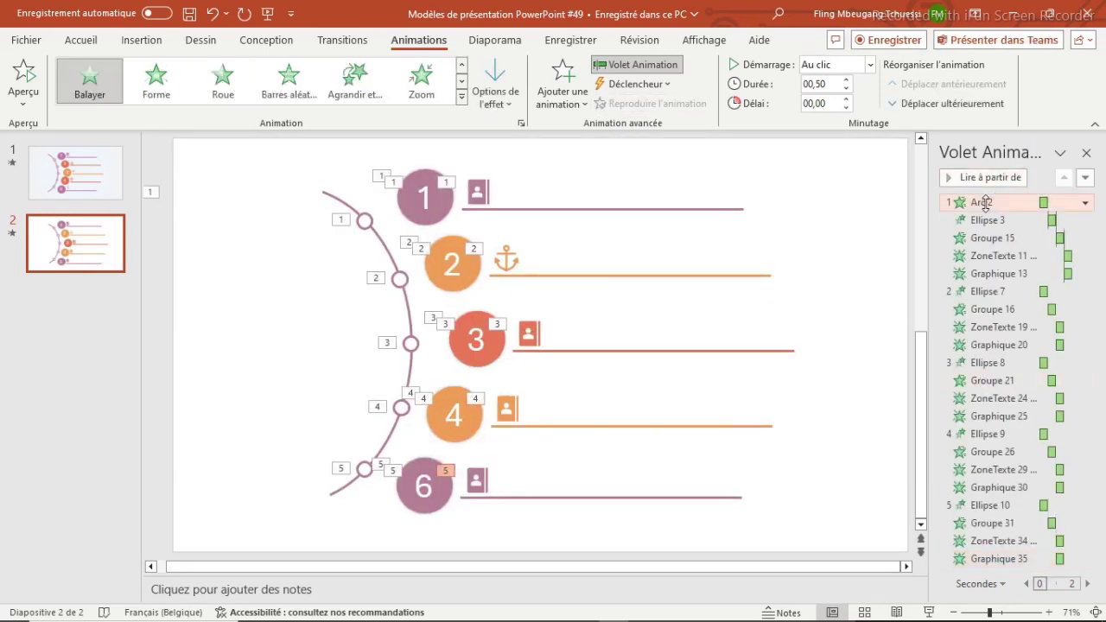
pyautogui.click(28, 86)
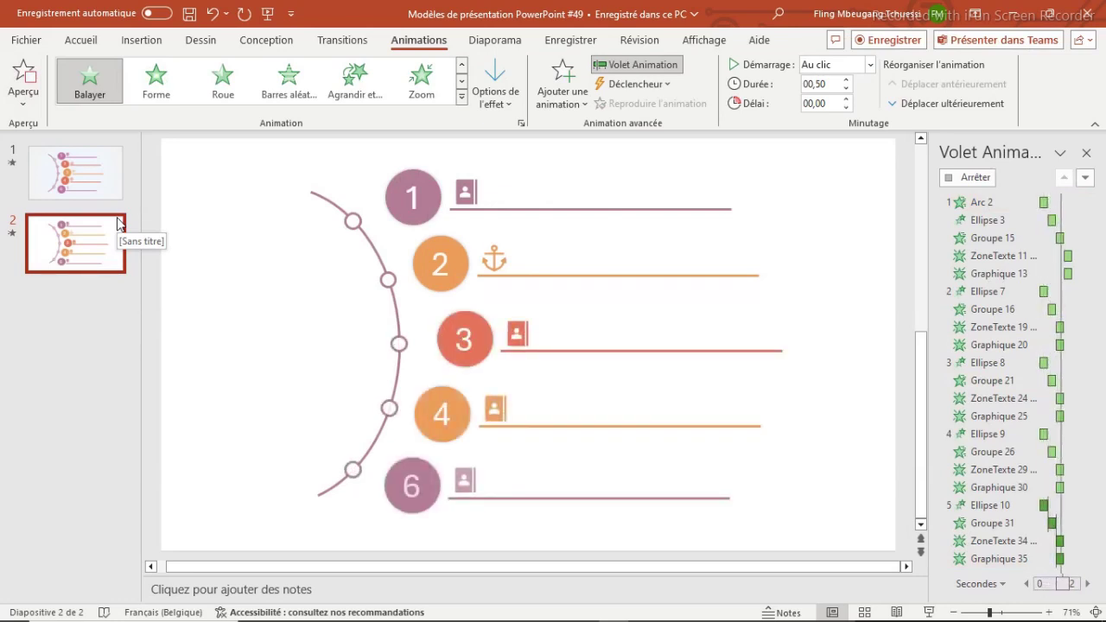
pyautogui.click(1086, 153)
pyautogui.click(498, 40)
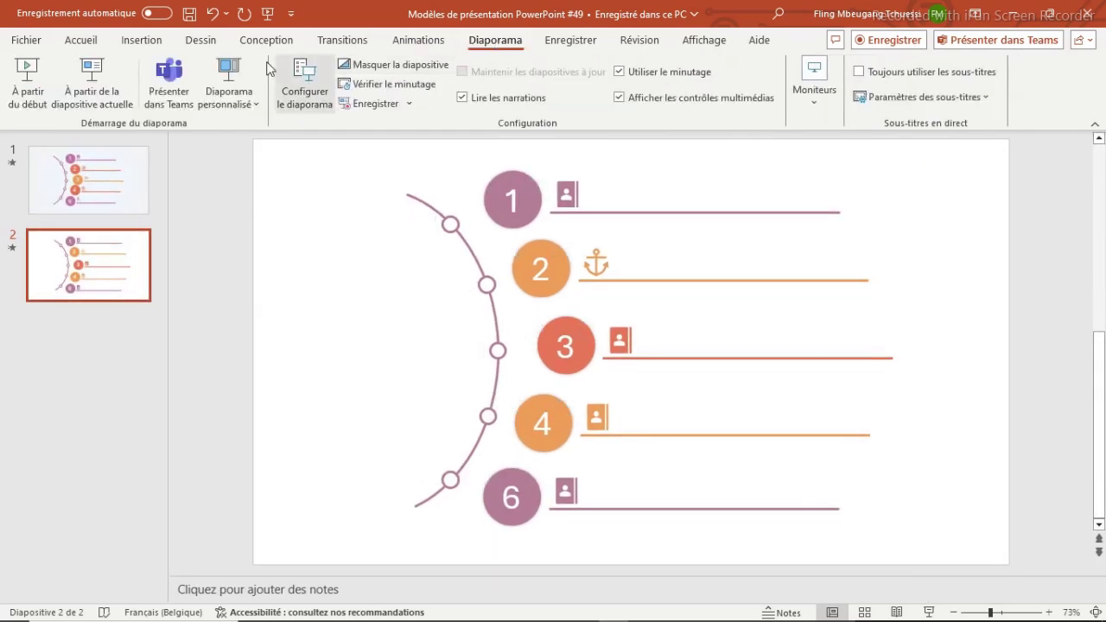
# Run the slideshow with À partir de la diapositive actuelle to watch the infographic animate
pyautogui.click(91, 86)
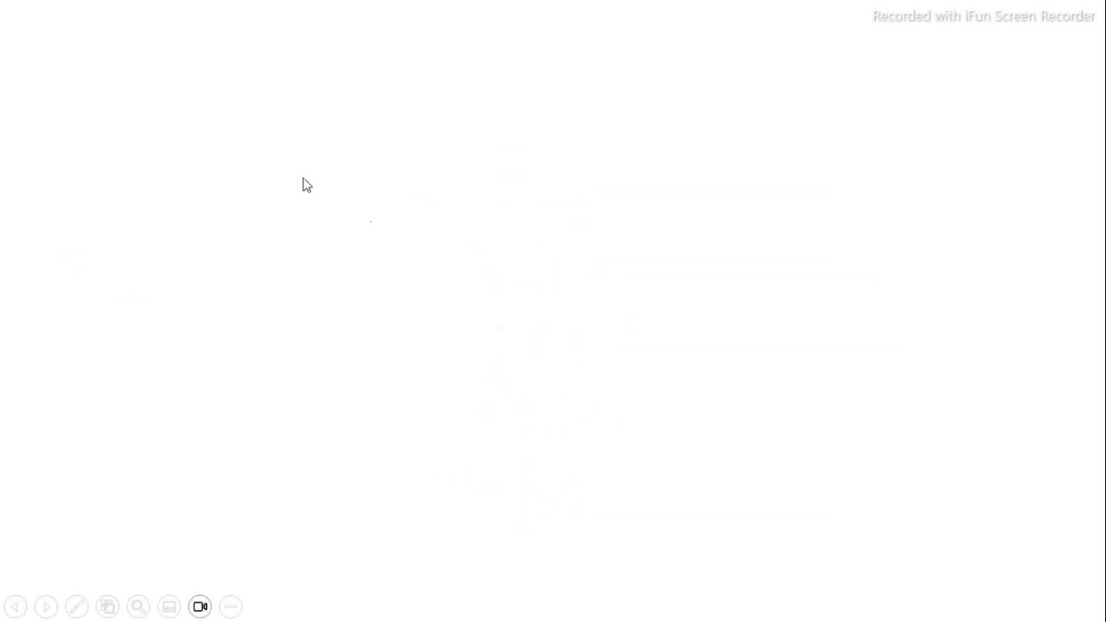